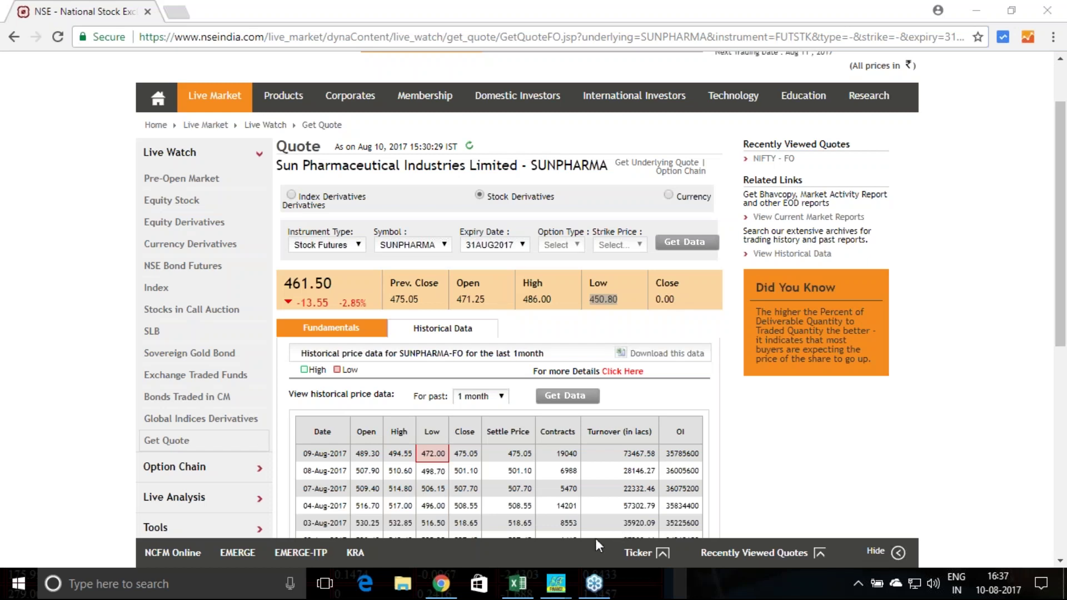
# - Bring up the workbook and AutoFit column B so labels and Fibonacci decimals show fully
pyautogui.click(517, 584)
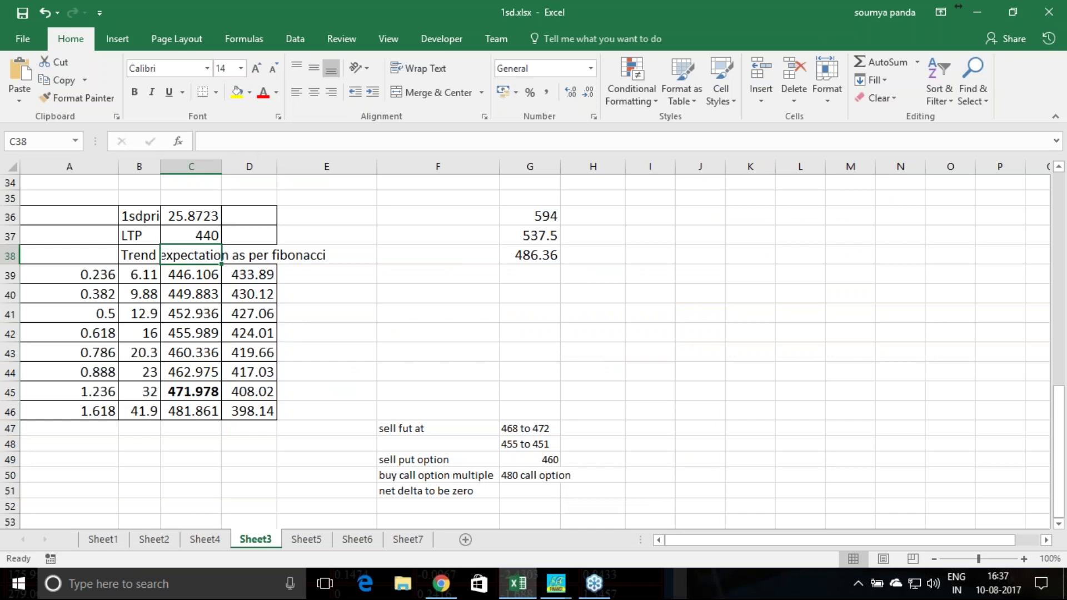
pyautogui.doubleClick(161, 166)
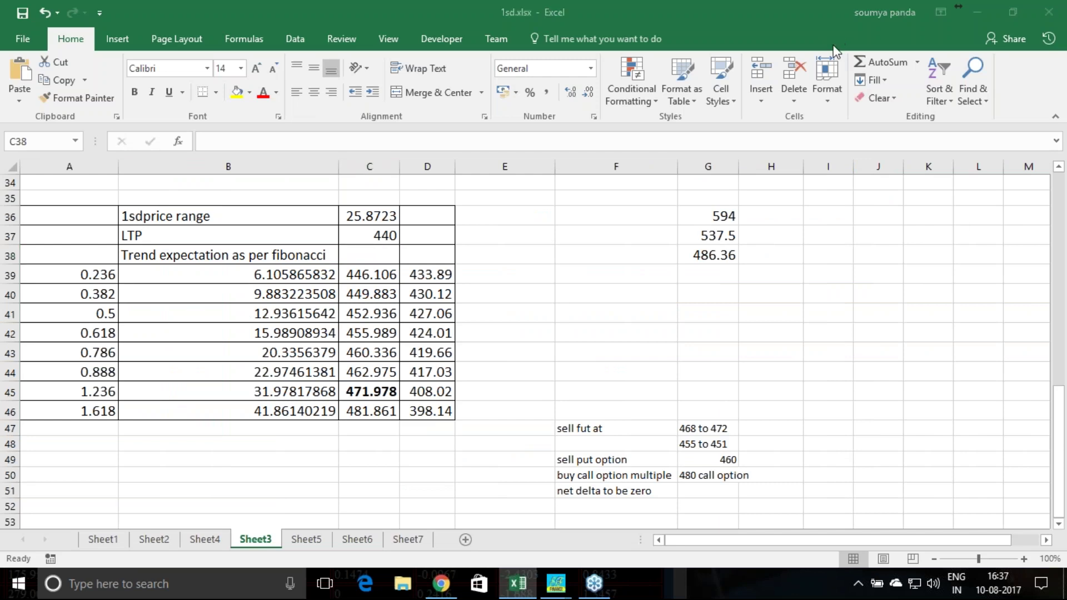
# - On NSE India, note Sun Pharma's 20-Jul-2017 high of 594 and the 42.46 annualised volatility
pyautogui.click(442, 584)
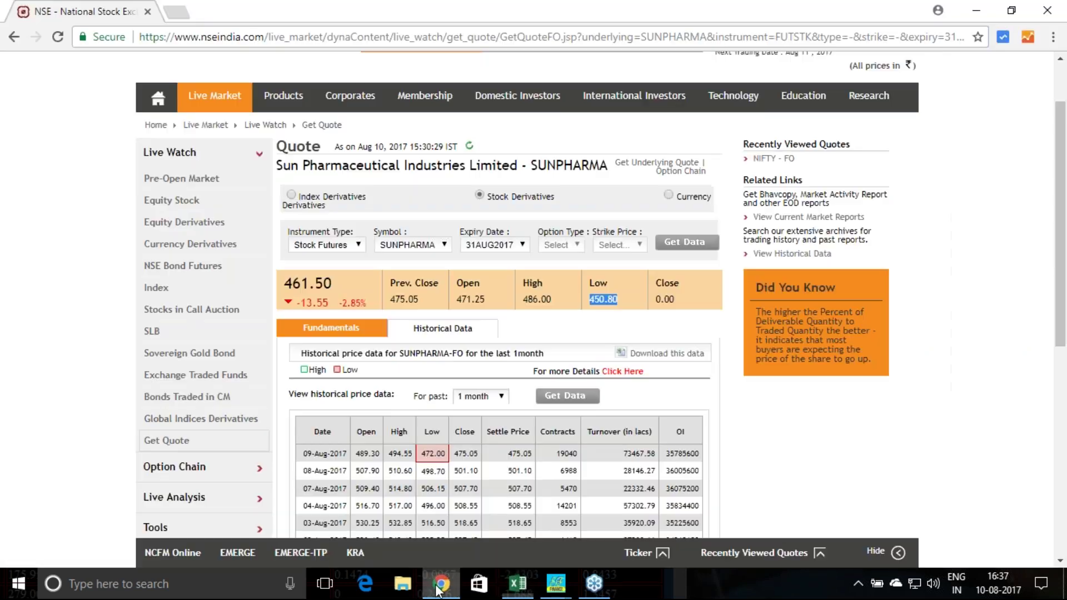
pyautogui.scroll(-3, 467, 438)
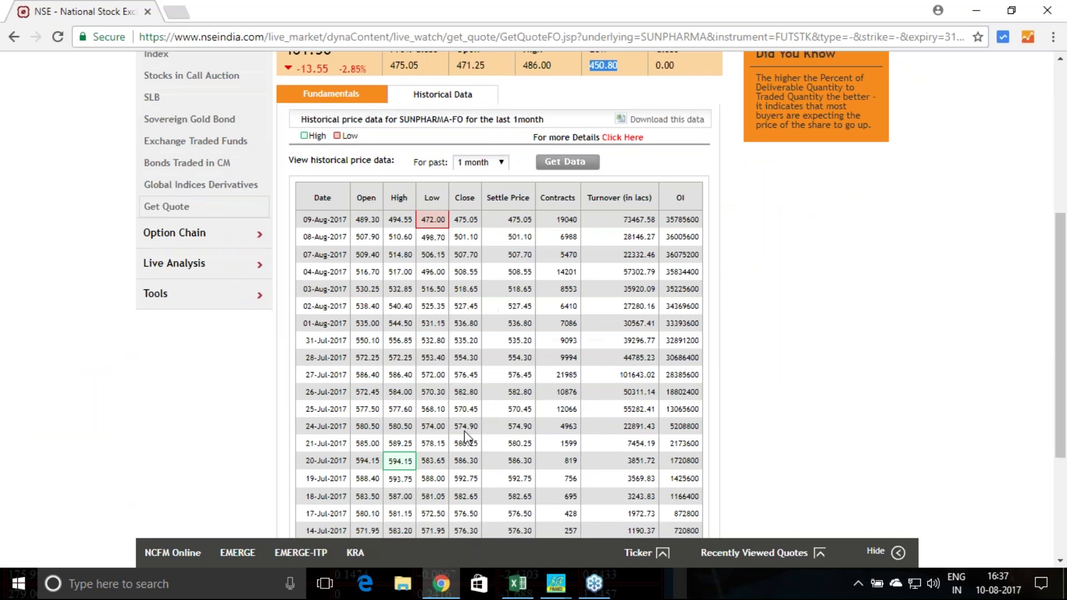
pyautogui.scroll(1, 413, 308)
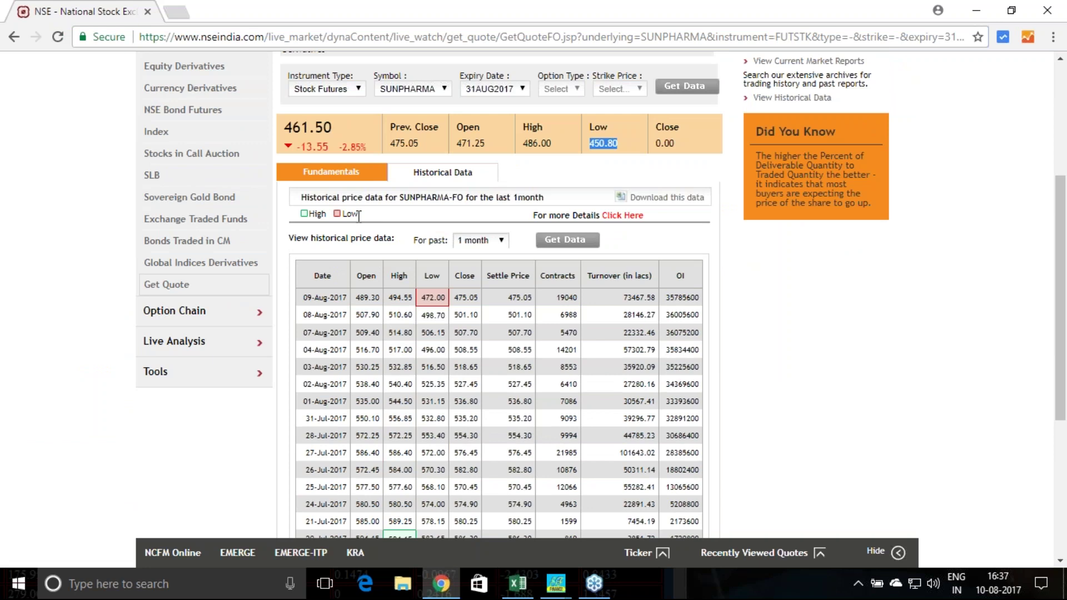
pyautogui.scroll(-2, 465, 384)
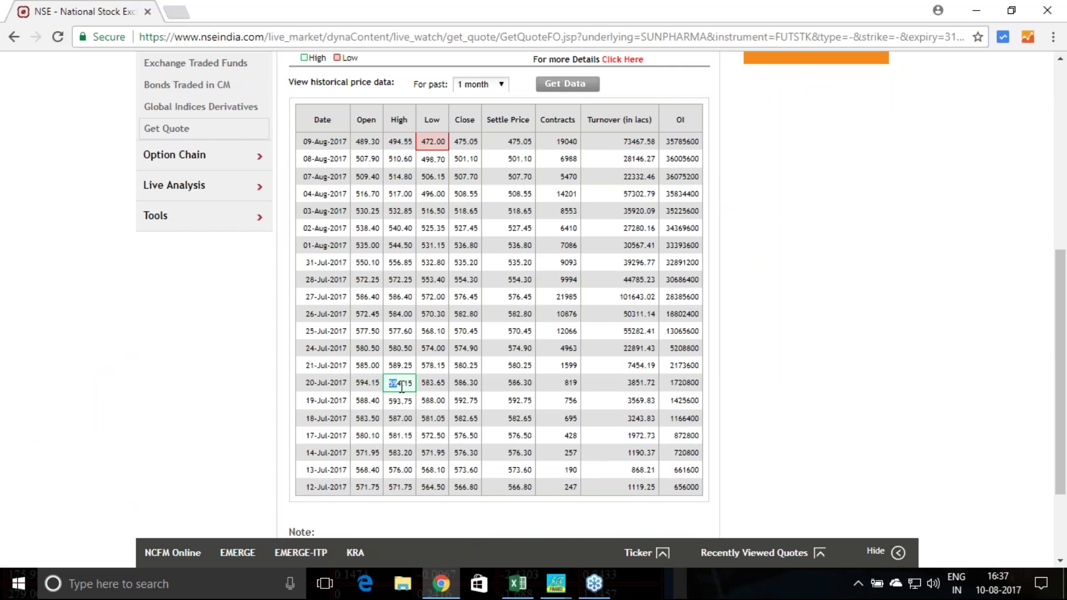
pyautogui.moveTo(387, 386); pyautogui.dragTo(411, 383)
pyautogui.scroll(1, 498, 333)
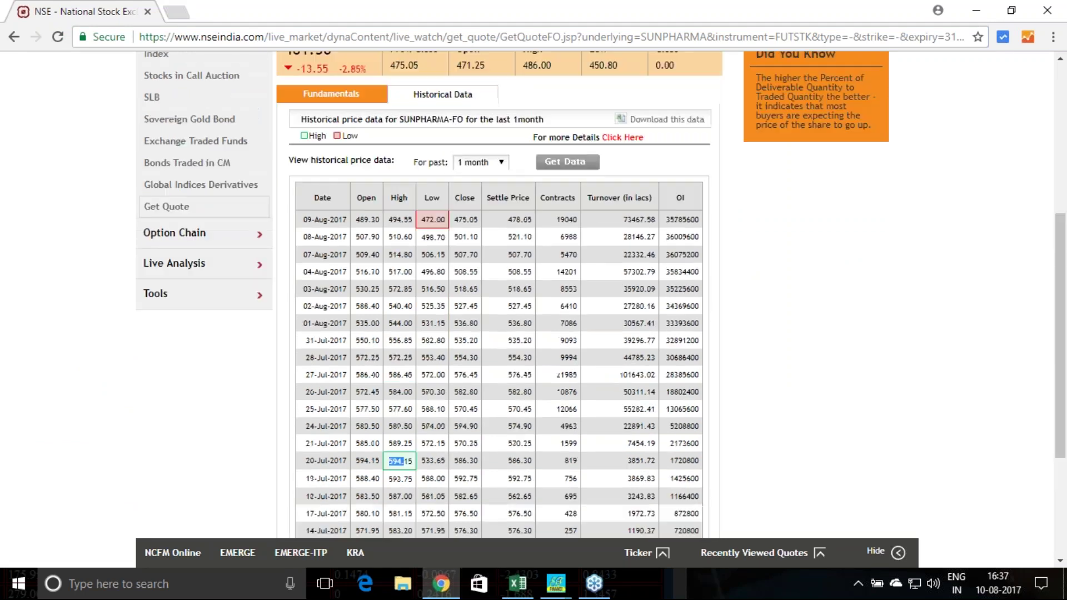
pyautogui.scroll(1, 458, 221)
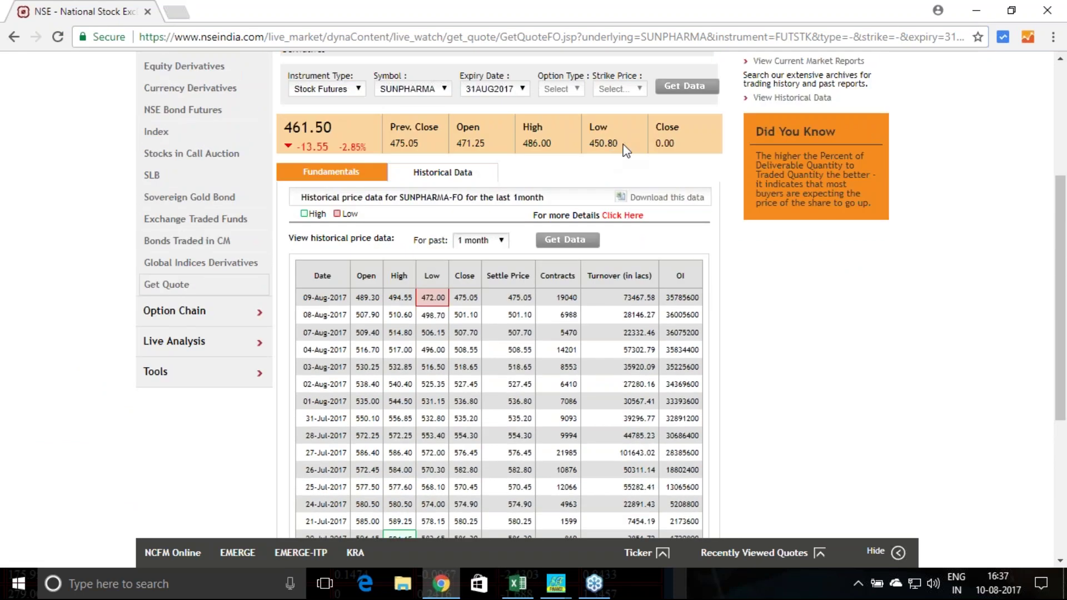
pyautogui.moveTo(624, 145); pyautogui.dragTo(587, 161)
pyautogui.scroll(-1, 449, 417)
pyautogui.scroll(-2, 449, 418)
pyautogui.scroll(2, 417, 376)
pyautogui.scroll(1, 348, 296)
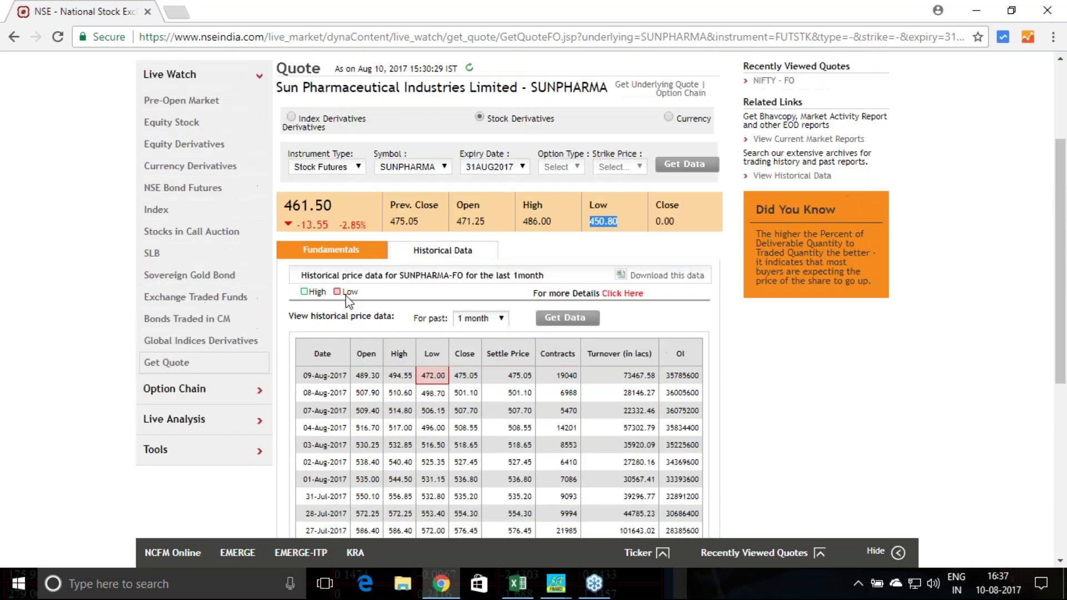
pyautogui.click(329, 254)
pyautogui.scroll(-2, 584, 317)
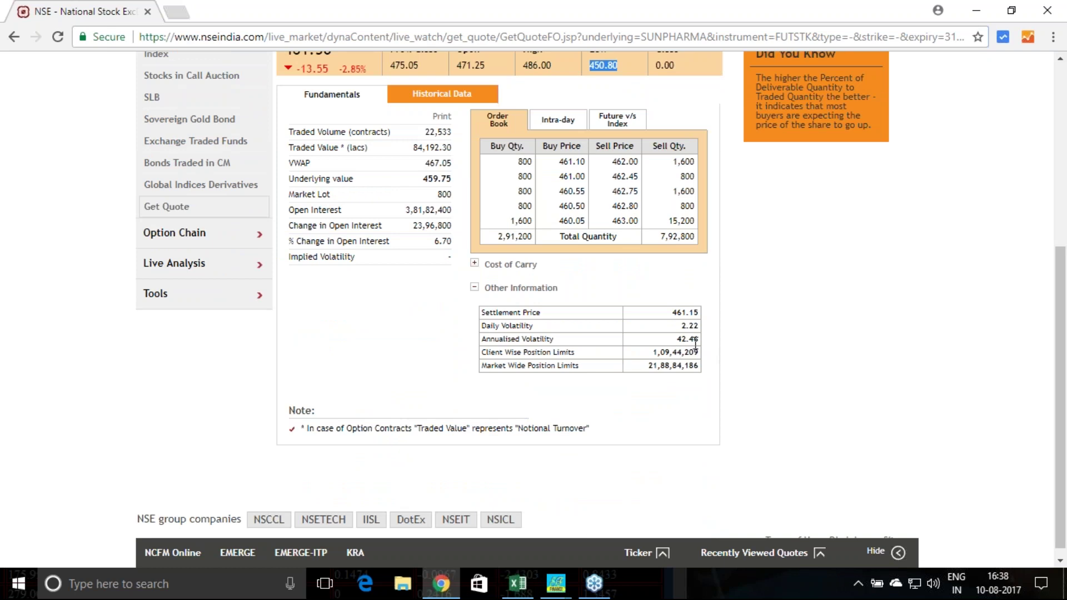
pyautogui.click(517, 584)
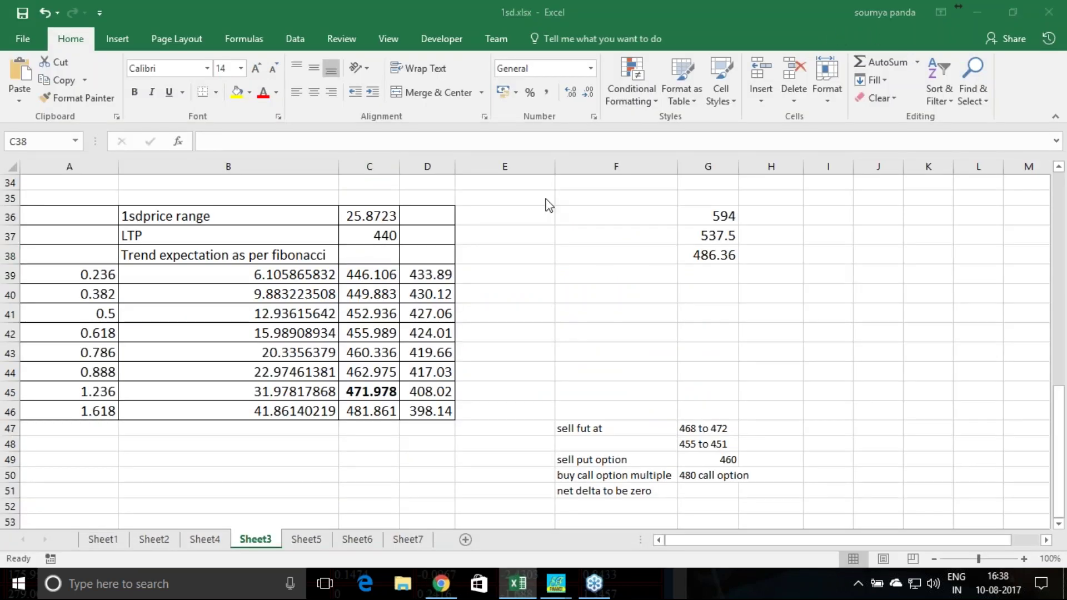
# - Review the LTP in C37 and the 1sd range formula, cross-checking NSE historical data
pyautogui.click(377, 236)
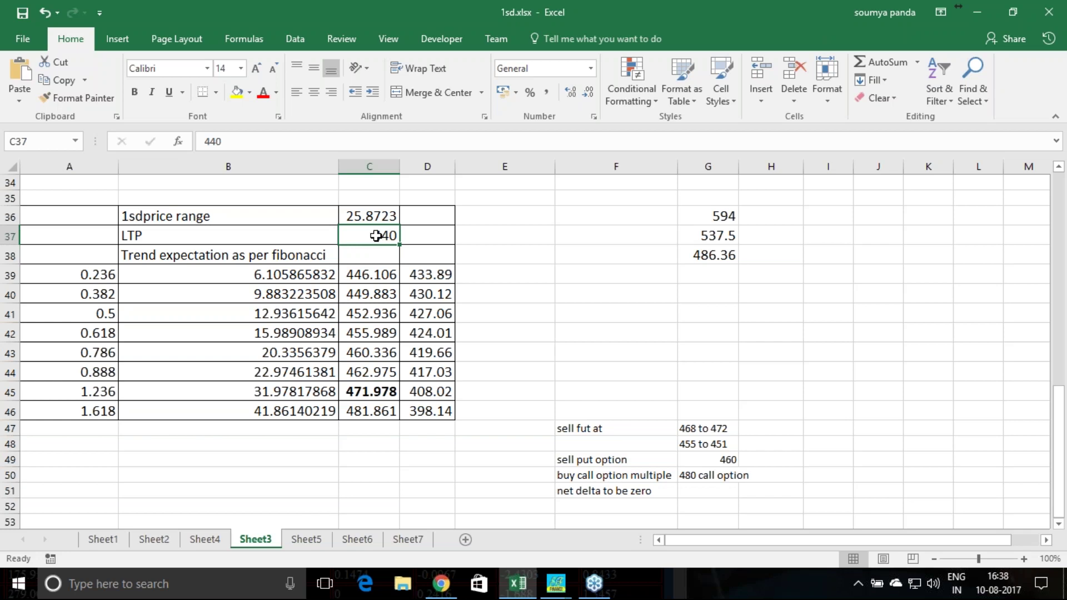
pyautogui.click(368, 217)
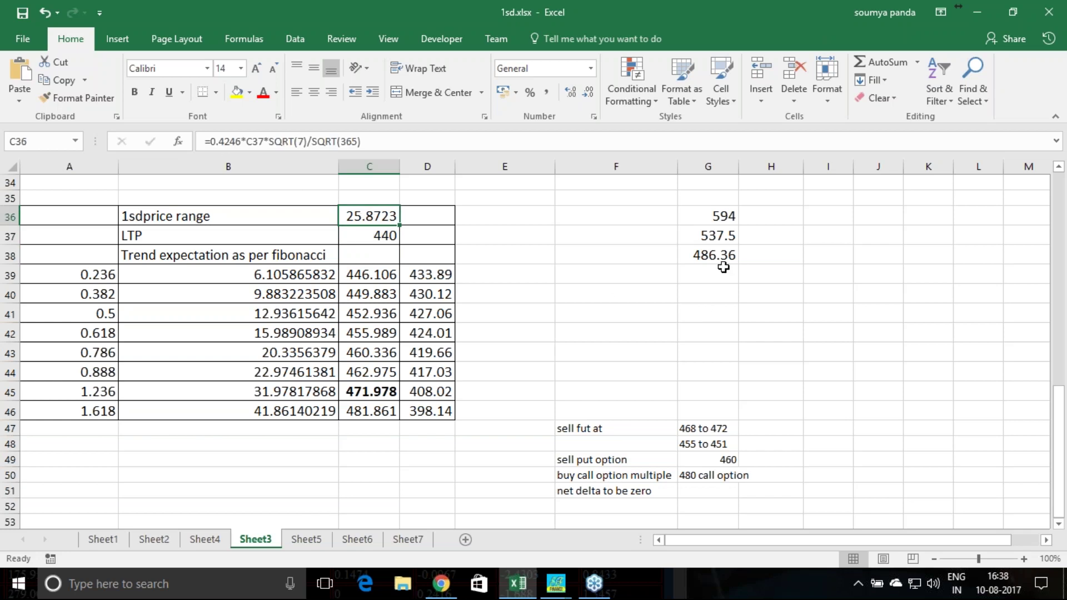
pyautogui.click(442, 584)
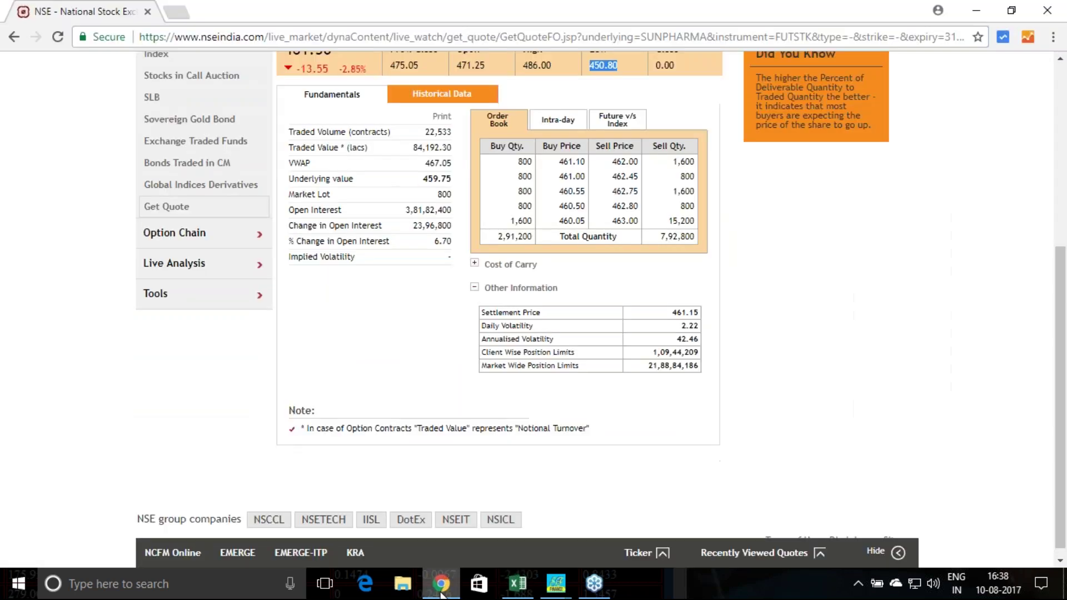
pyautogui.click(442, 93)
pyautogui.scroll(-2, 340, 411)
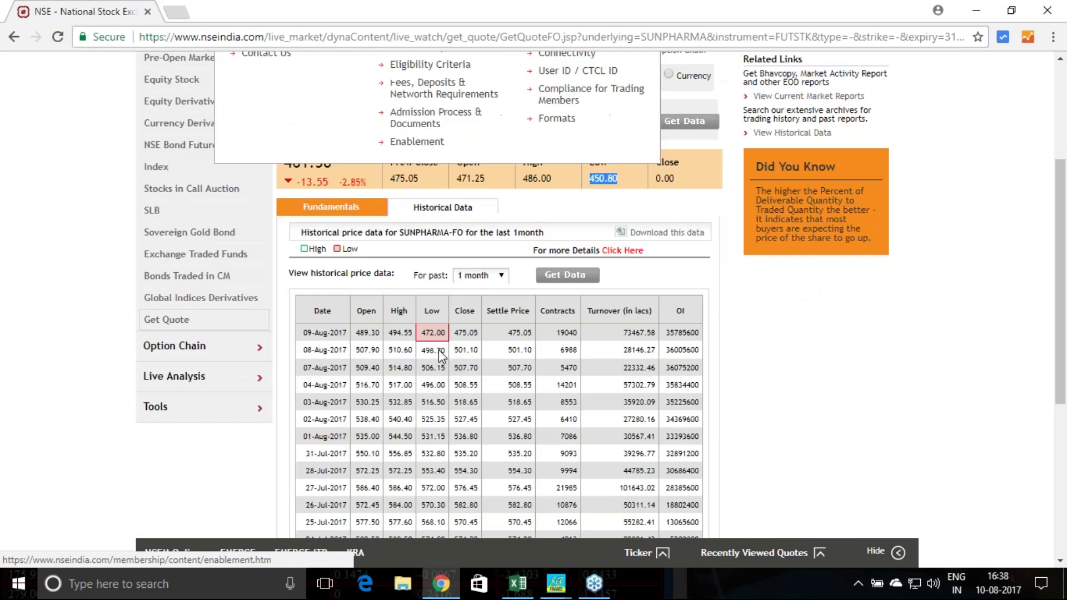
pyautogui.scroll(-1, 340, 411)
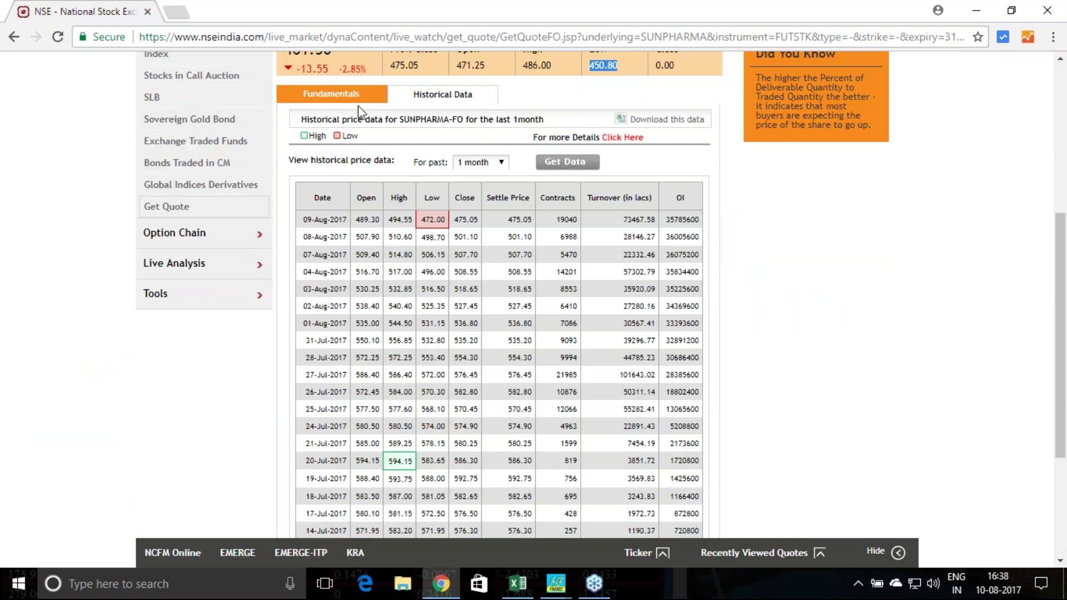
pyautogui.click(517, 583)
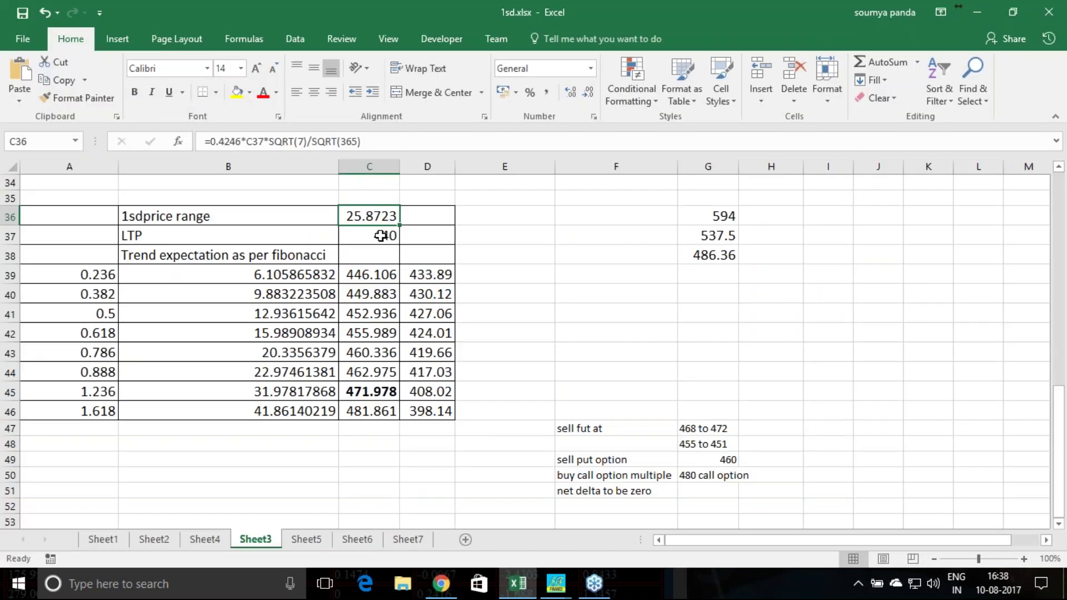
# - Enter 594 as the LTP in C37 and inspect the recalculated 1sd price range
pyautogui.click(380, 236)
pyautogui.write('5')
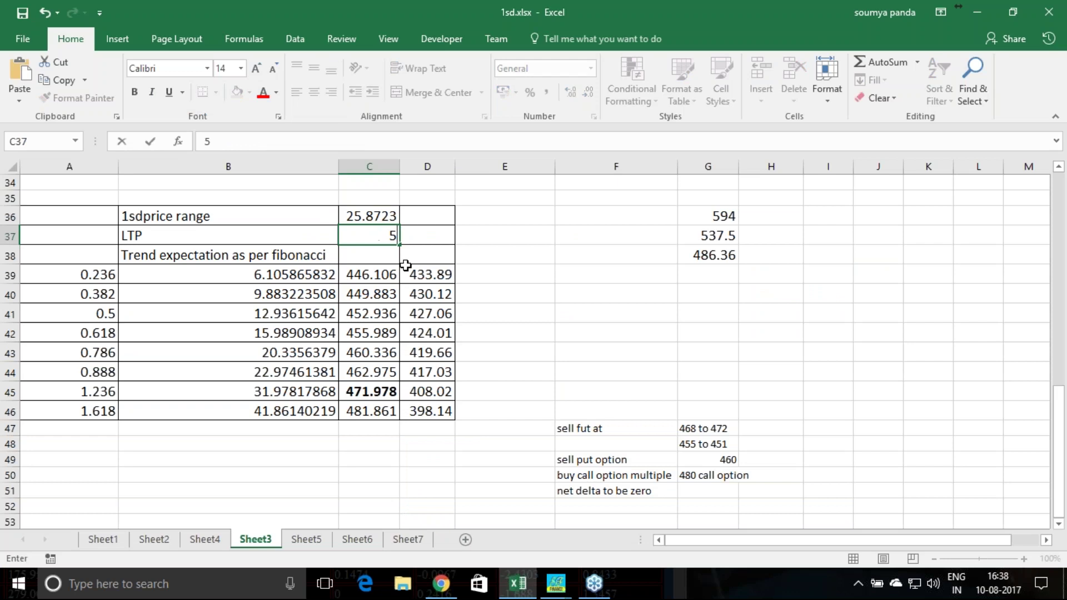
pyautogui.write('94')
pyautogui.press('Return')
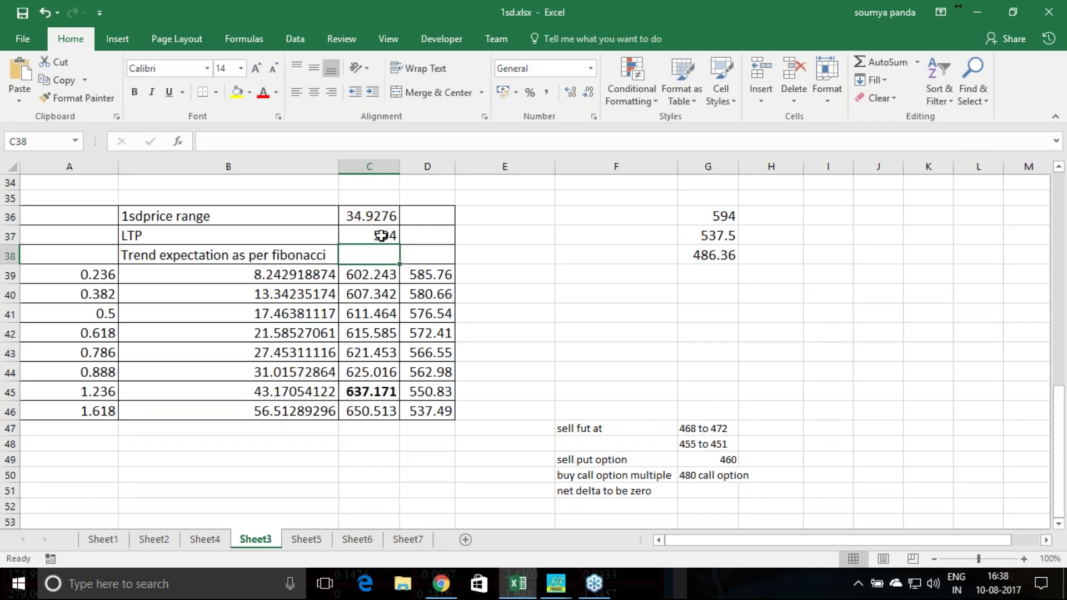
pyautogui.click(379, 217)
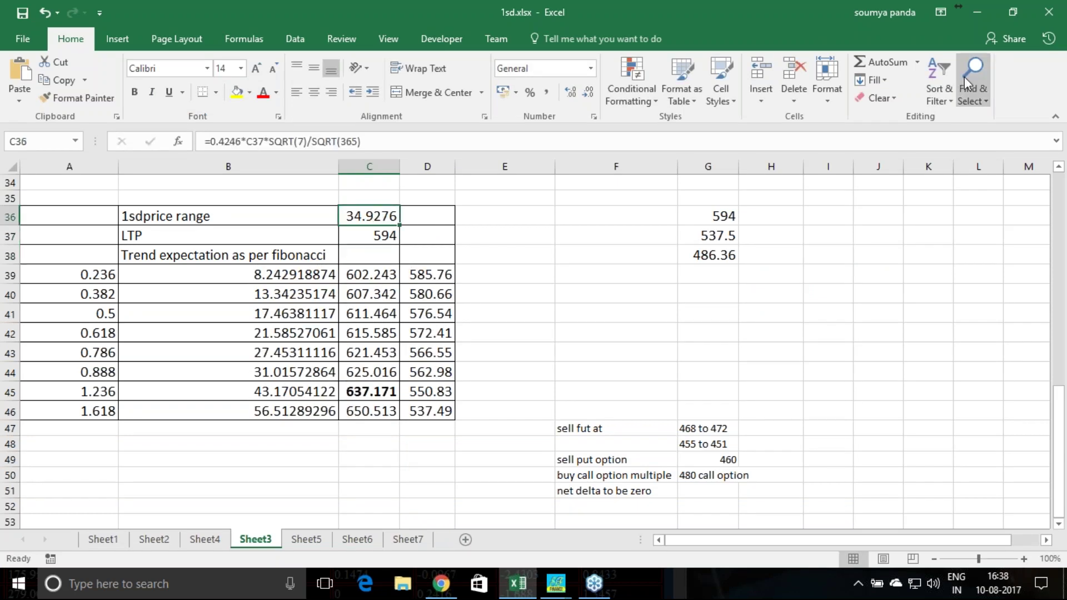
pyautogui.click(1063, 37)
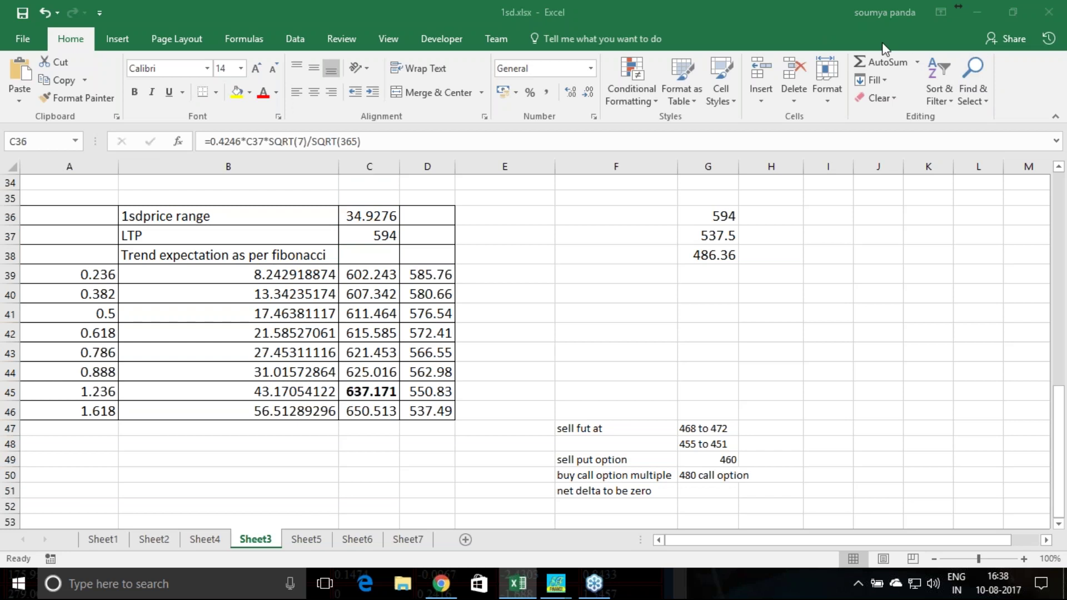
pyautogui.click(838, 31)
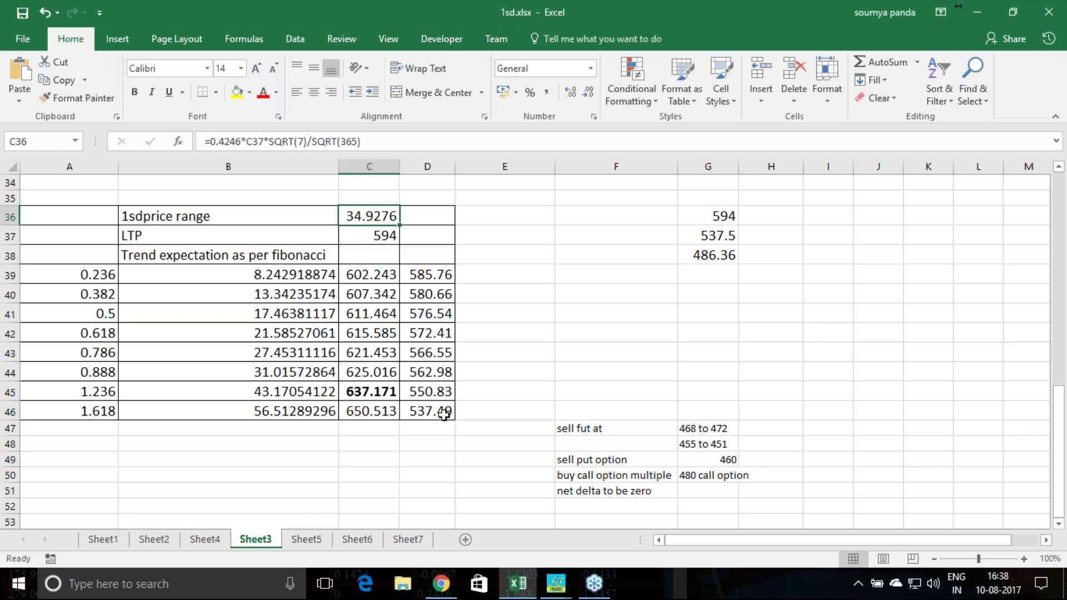
# - Check the lowest trend value in D46 and the 537.5 in G37, then select C37 to retype the LTP
pyautogui.click(445, 415)
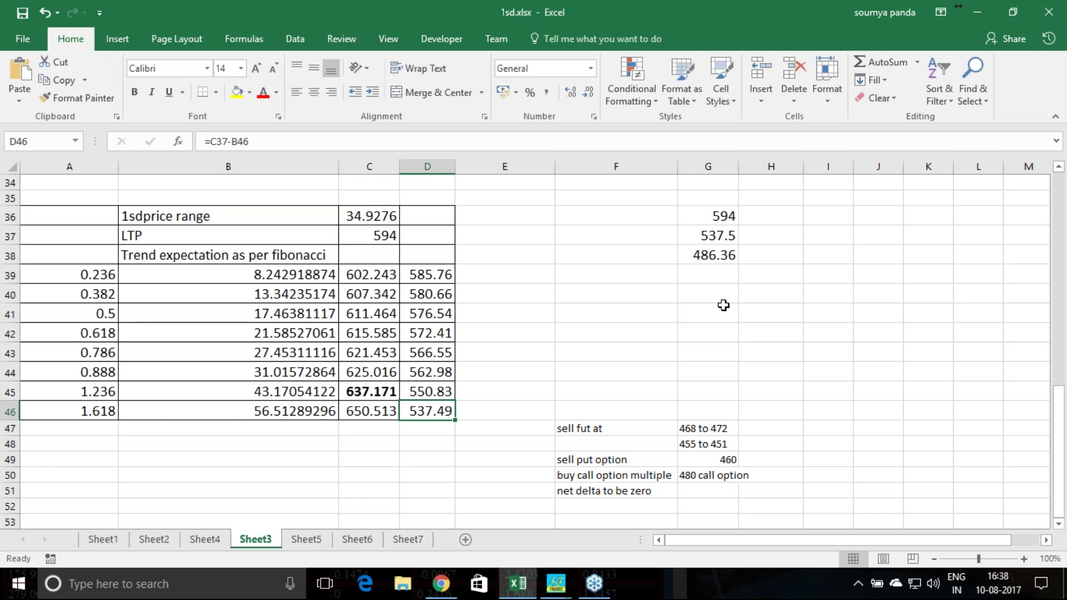
pyautogui.click(729, 240)
pyautogui.click(381, 236)
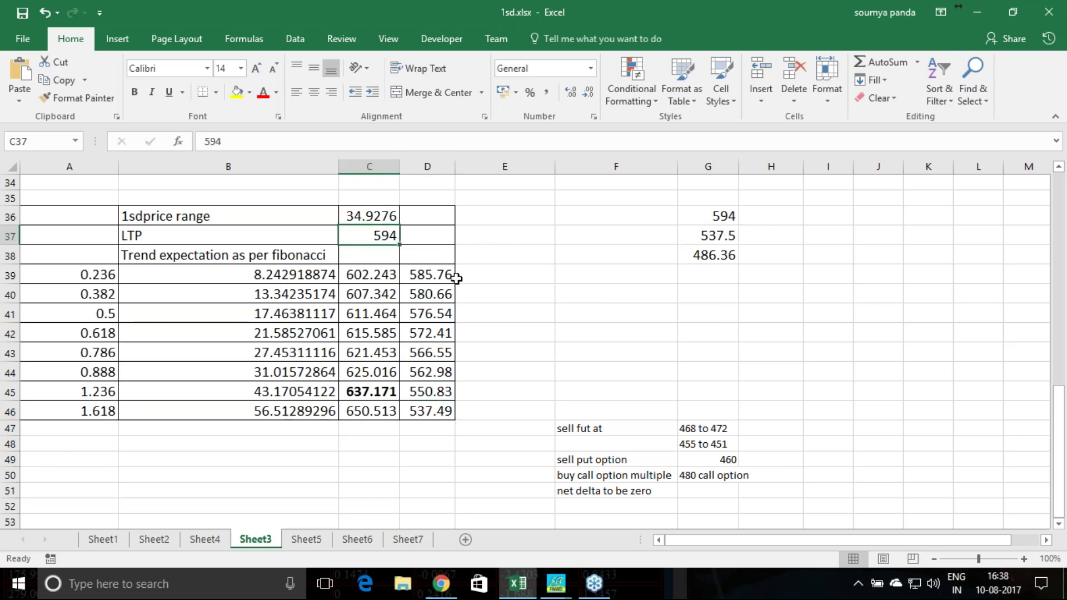
pyautogui.write('537')
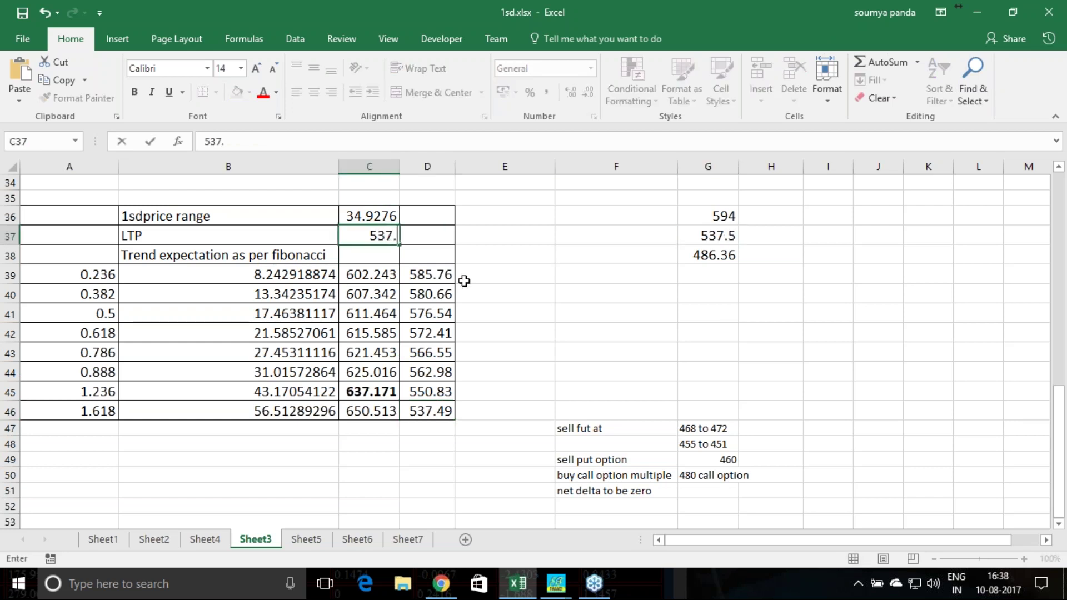
pyautogui.write('.49')
# - Commit an LTP of 537.49 and check the recalculated lowest trend value in D46
pyautogui.press('Return')
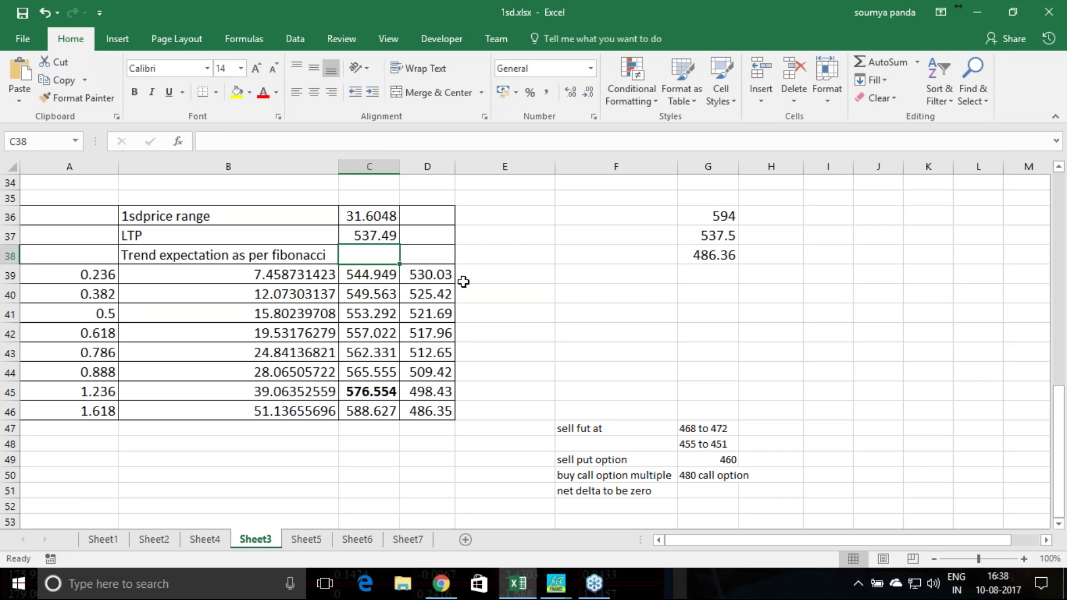
pyautogui.click(425, 412)
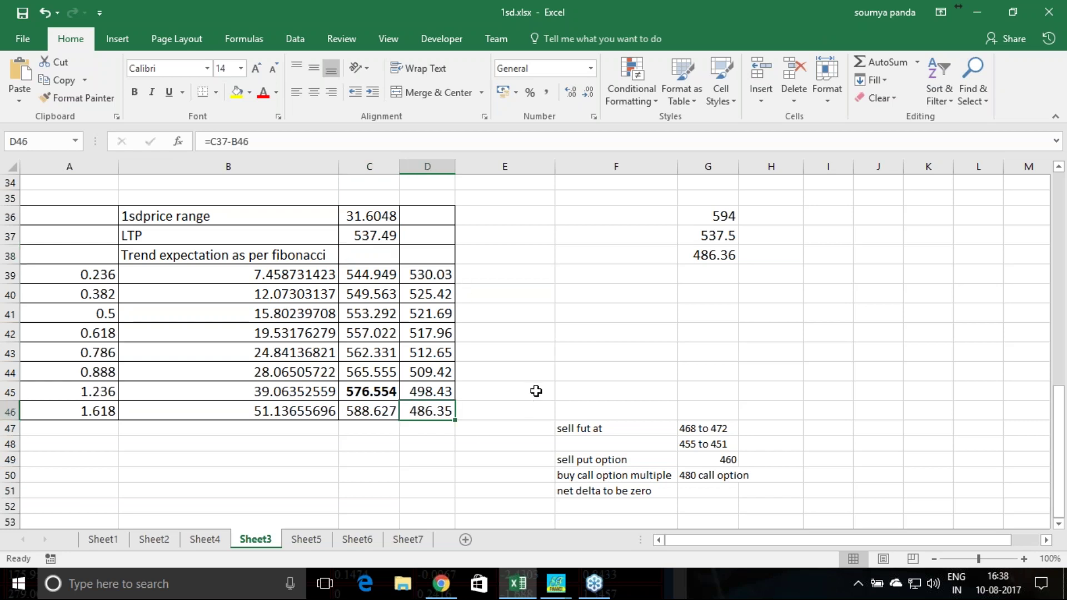
pyautogui.click(379, 241)
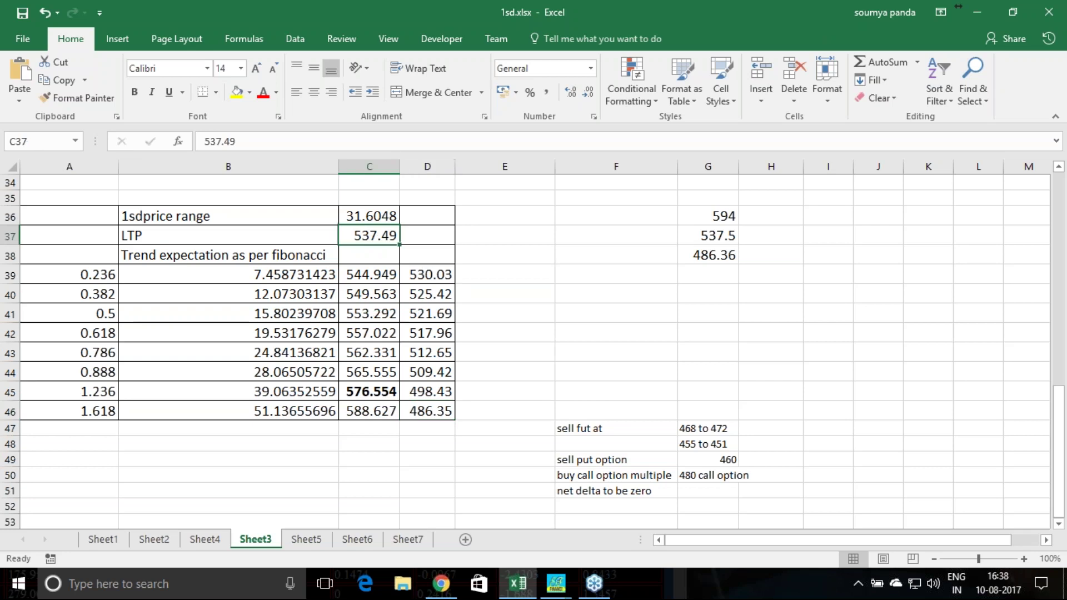
pyautogui.write('486.')
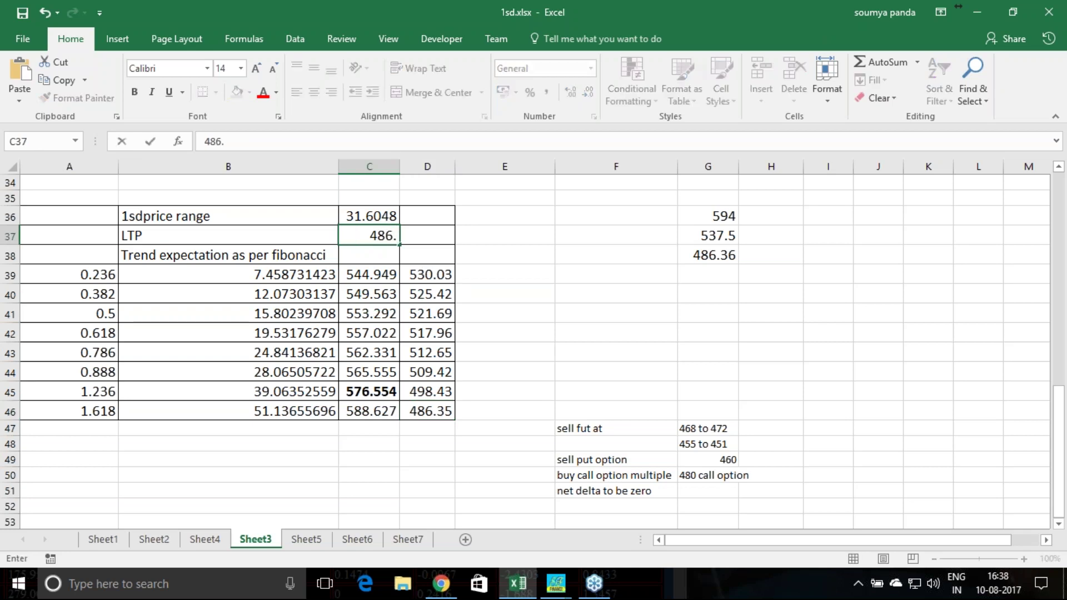
pyautogui.write('35')
# - Set the LTP to 486.35 so the bottom downside level recalculates to 440.08
pyautogui.press('Return')
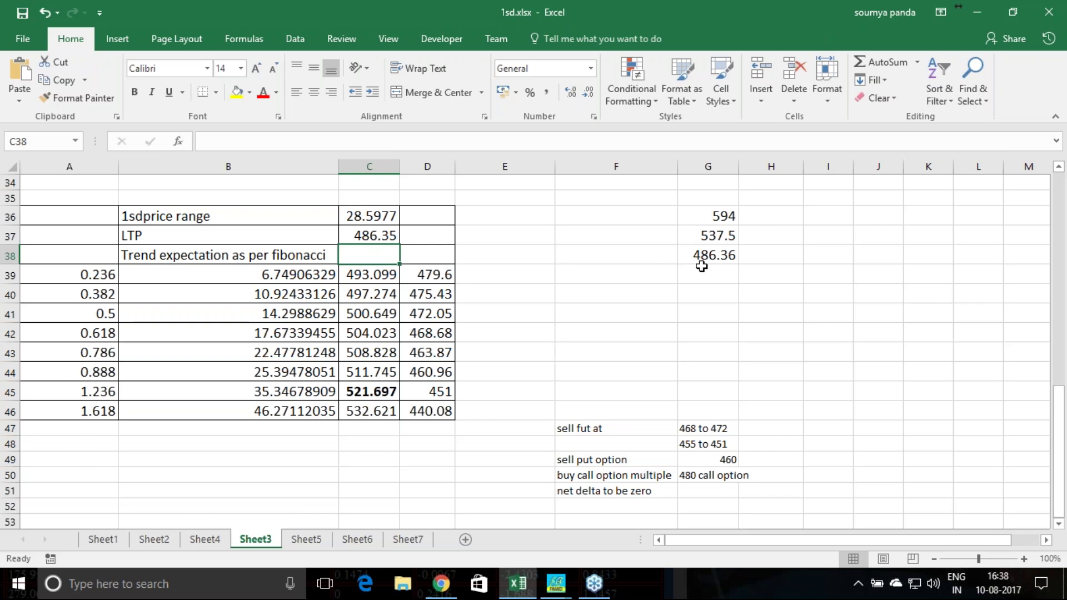
pyautogui.click(441, 412)
# - Check the SUNPHARMA futures quote's last price 461.50 and day low 450.80 on NSE India
pyautogui.click(441, 583)
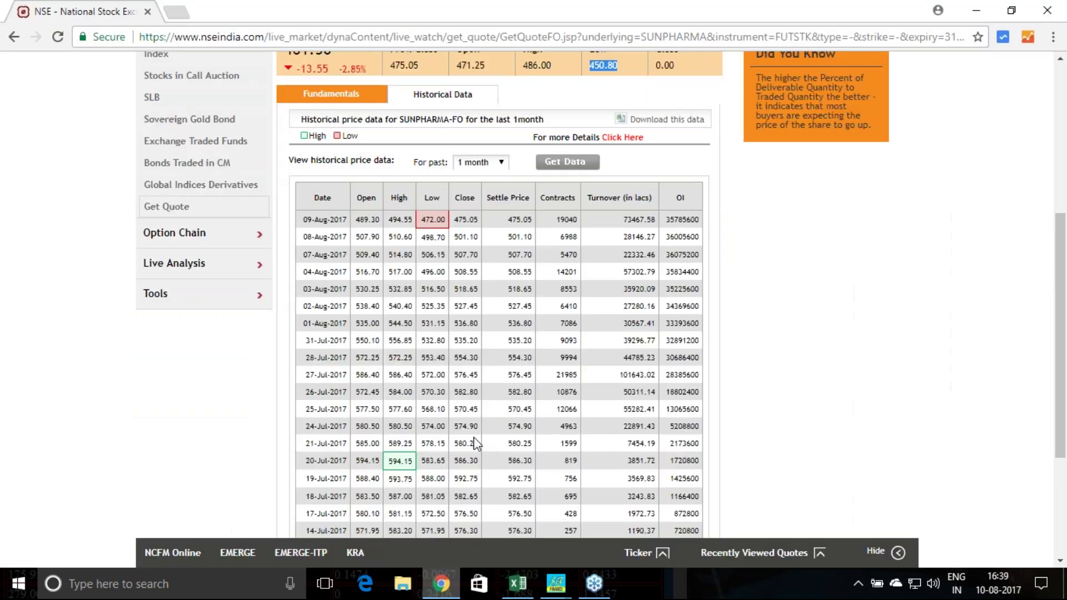
pyautogui.scroll(3, 492, 350)
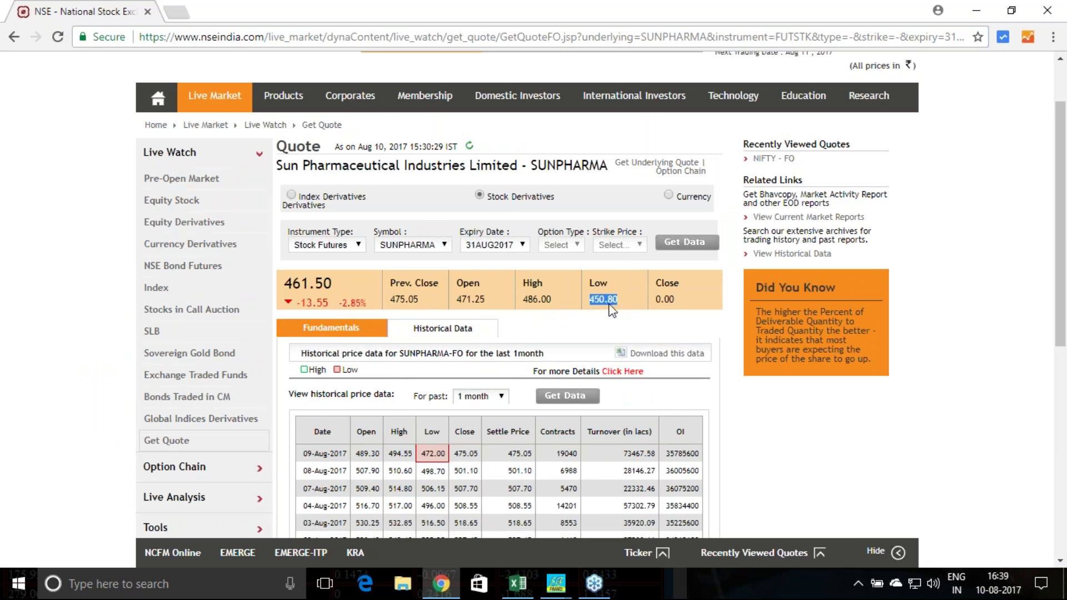
pyautogui.moveTo(334, 284); pyautogui.dragTo(284, 285)
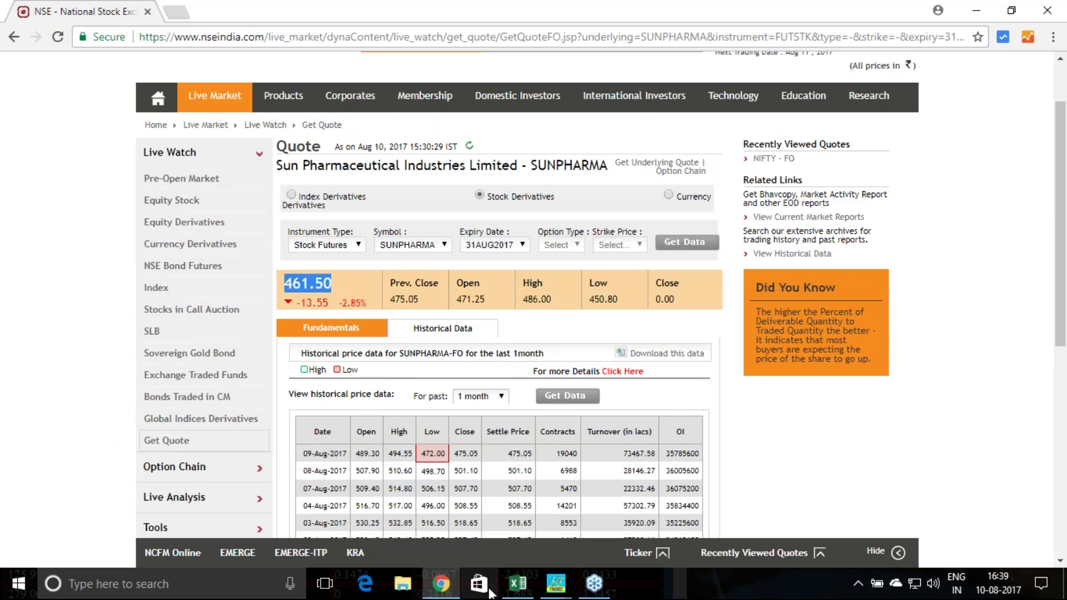
pyautogui.click(517, 583)
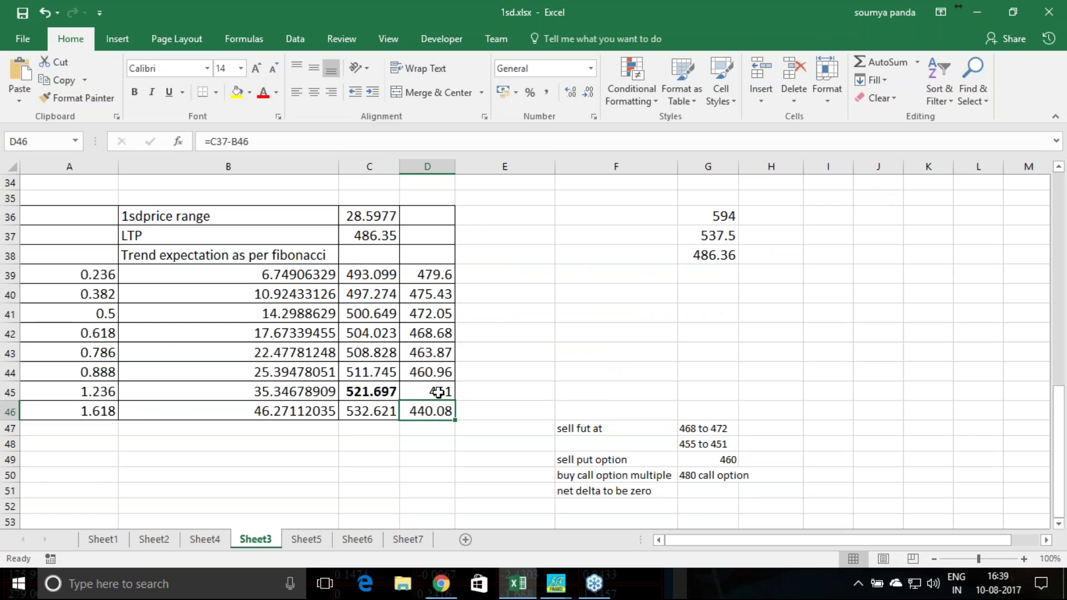
# - Highlight the 1.236 row and the 0.888 and 1.236 downside levels 460.96 and 451
pyautogui.click(11, 392)
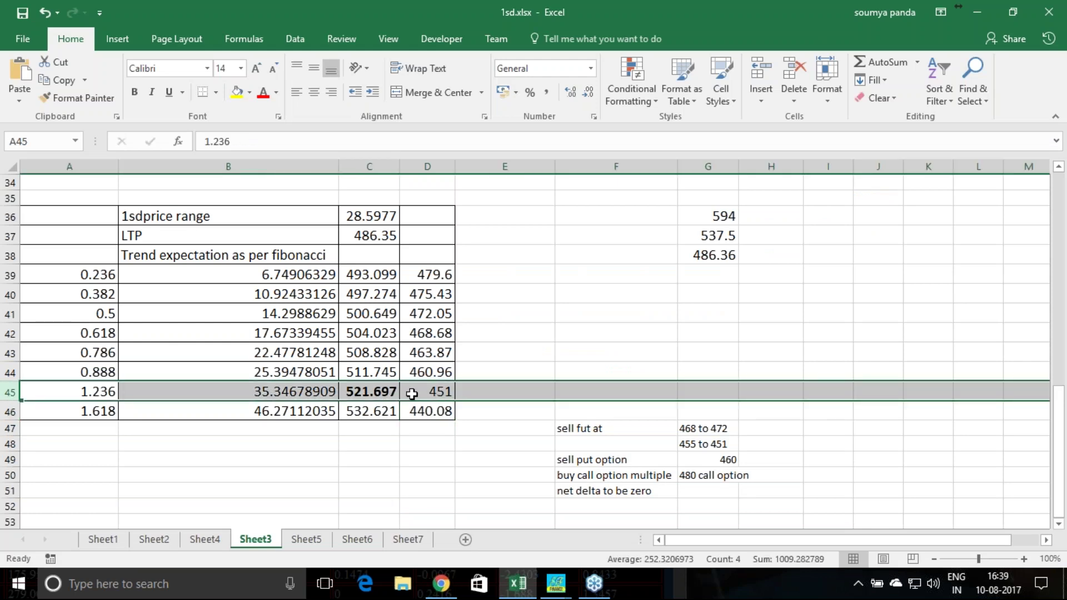
pyautogui.click(446, 372)
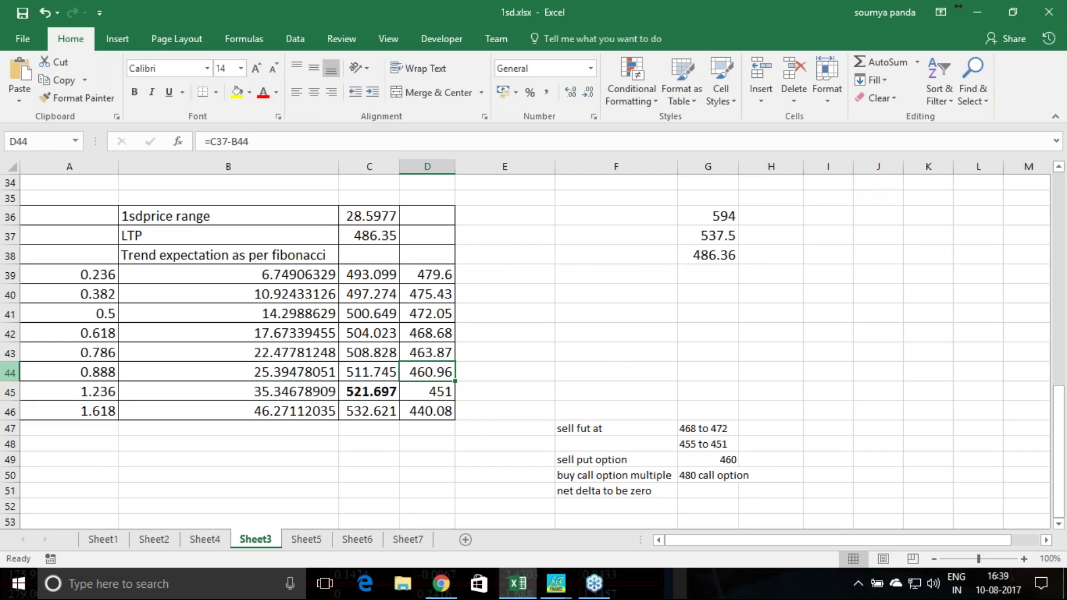
pyautogui.moveTo(428, 374); pyautogui.dragTo(431, 390)
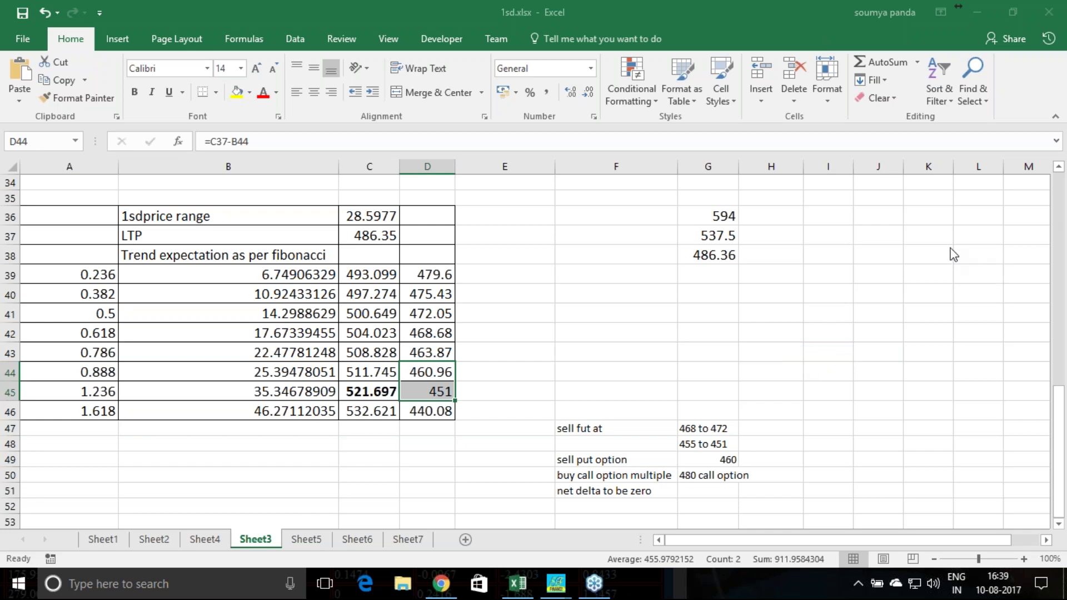
# - Hand-draw '3 – 5' with the 5 circled and two downward arrows below column D
pyautogui.moveTo(588, 295); pyautogui.dragTo(599, 332)
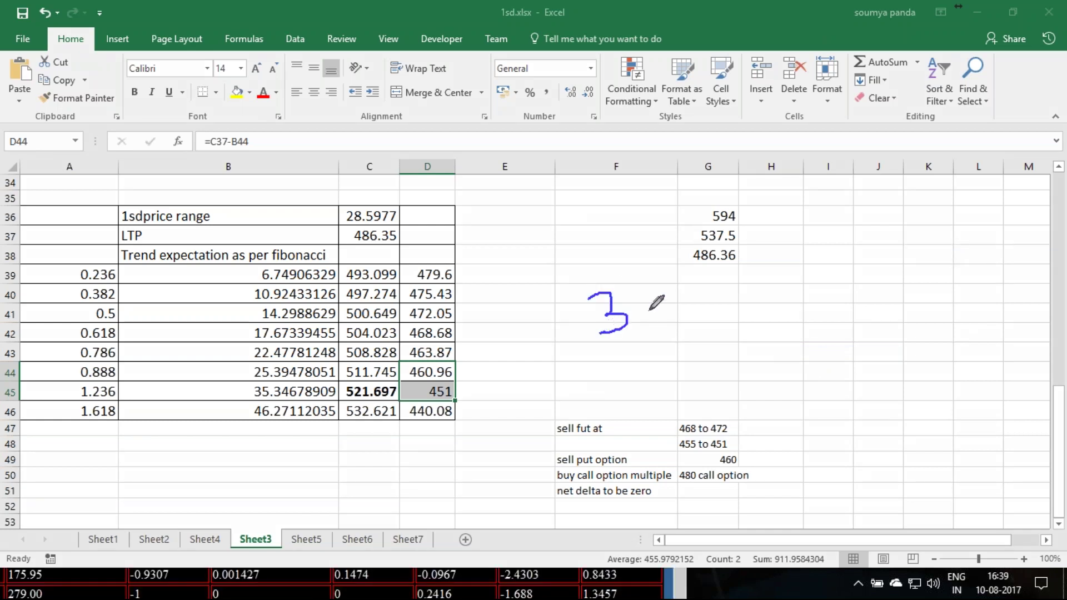
pyautogui.moveTo(649, 308)
pyautogui.mouseDown()
pyautogui.moveTo(752, 320)
pyautogui.moveTo(778, 286)
pyautogui.mouseUp()
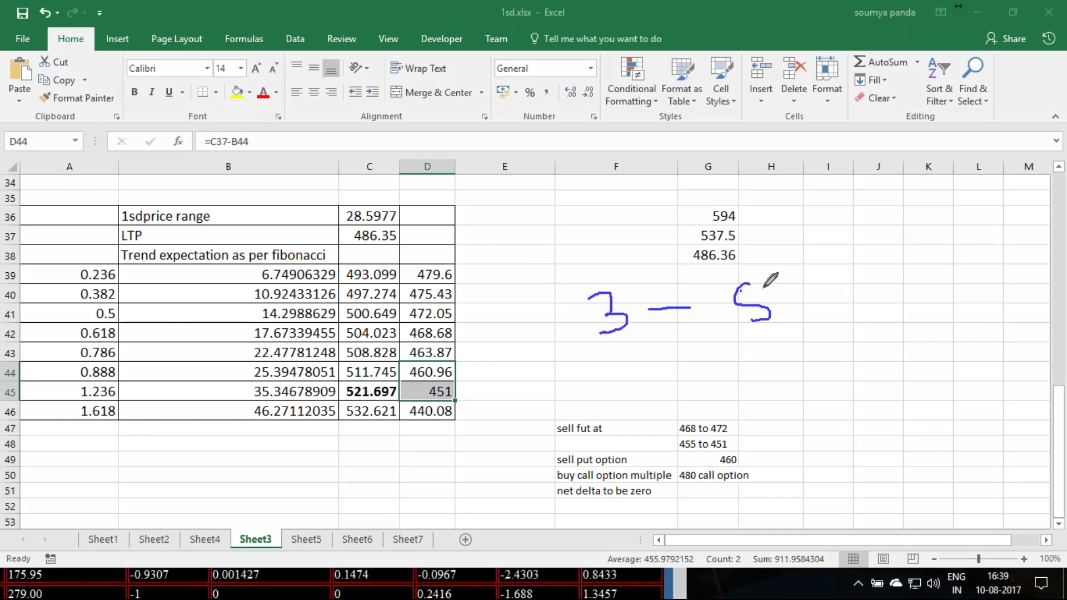
pyautogui.moveTo(804, 323); pyautogui.dragTo(809, 315)
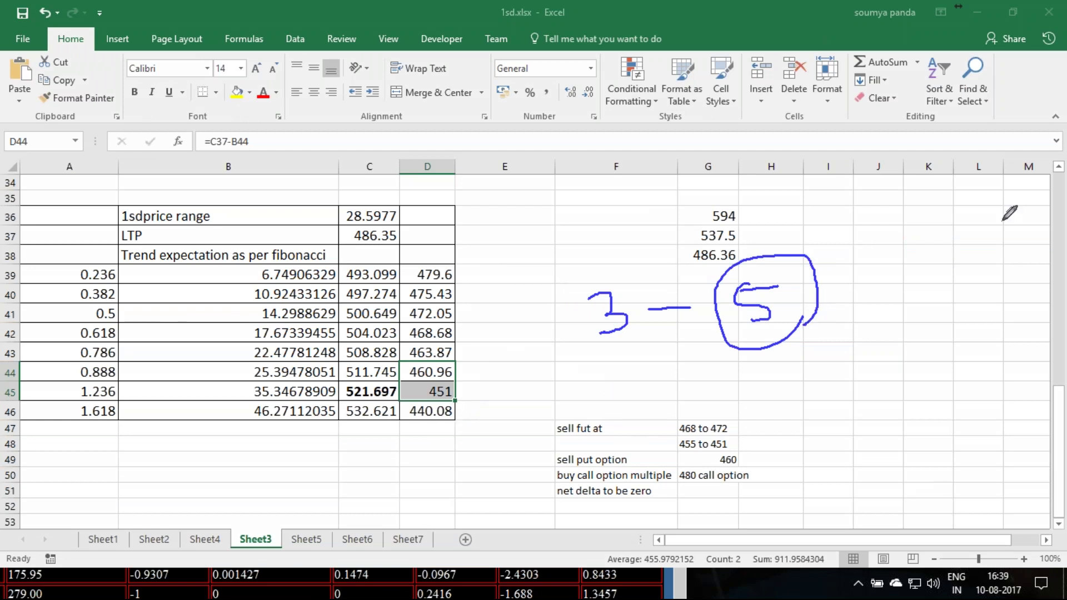
pyautogui.moveTo(474, 407)
pyautogui.mouseDown()
pyautogui.moveTo(474, 462)
pyautogui.moveTo(489, 448)
pyautogui.mouseUp()
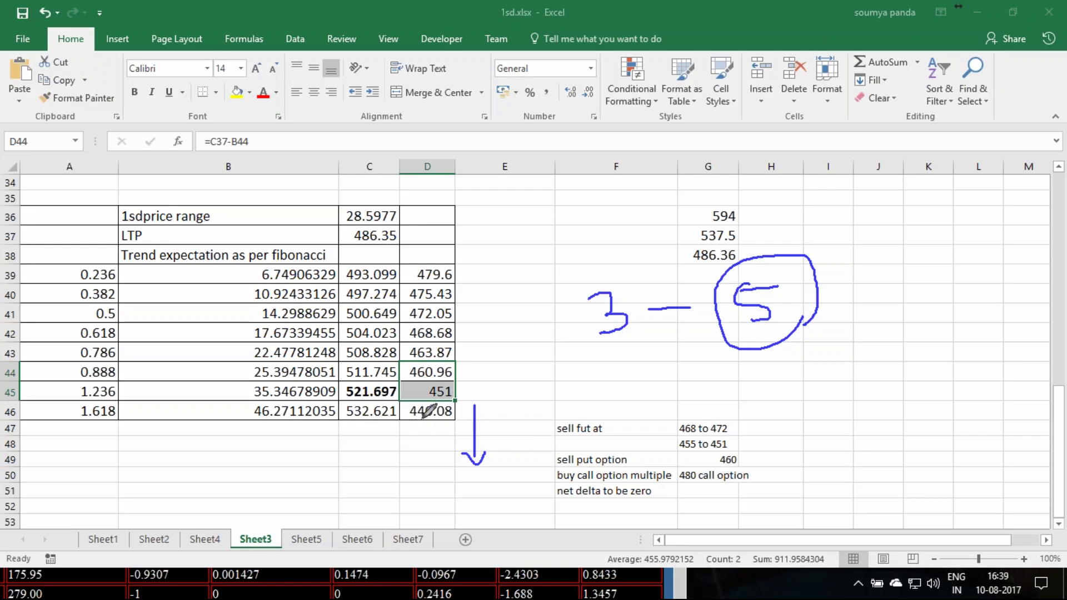
pyautogui.moveTo(427, 419)
pyautogui.mouseDown()
pyautogui.moveTo(428, 448)
pyautogui.moveTo(439, 447)
pyautogui.mouseUp()
pyautogui.click(378, 237)
pyautogui.write('44')
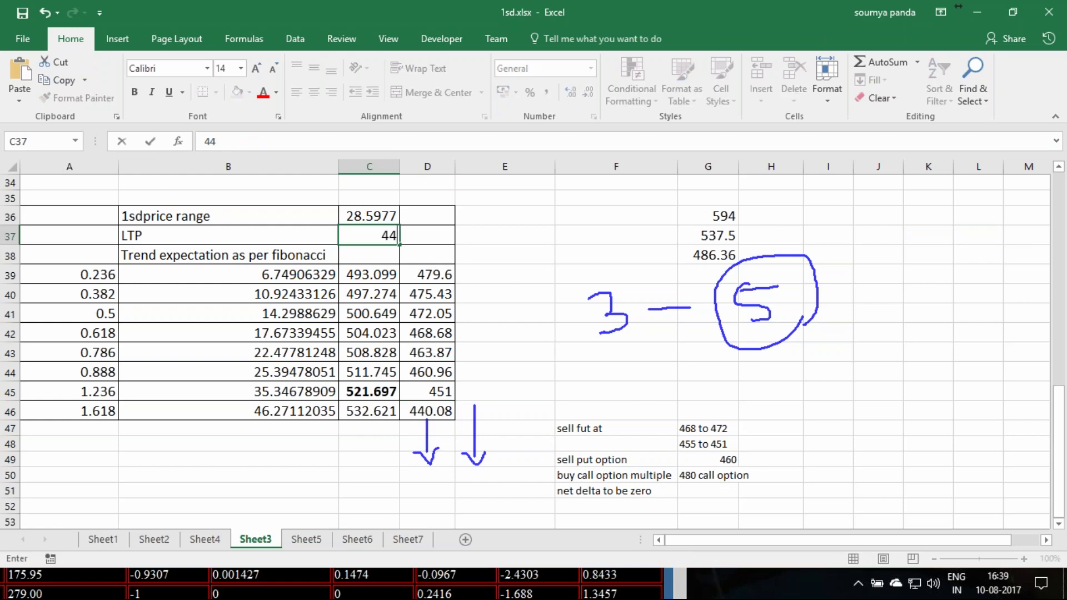
pyautogui.write('0')
# - Try LTP values 440, 398 and 486.5 in C37 to watch the trend levels recalculate
pyautogui.press('Return')
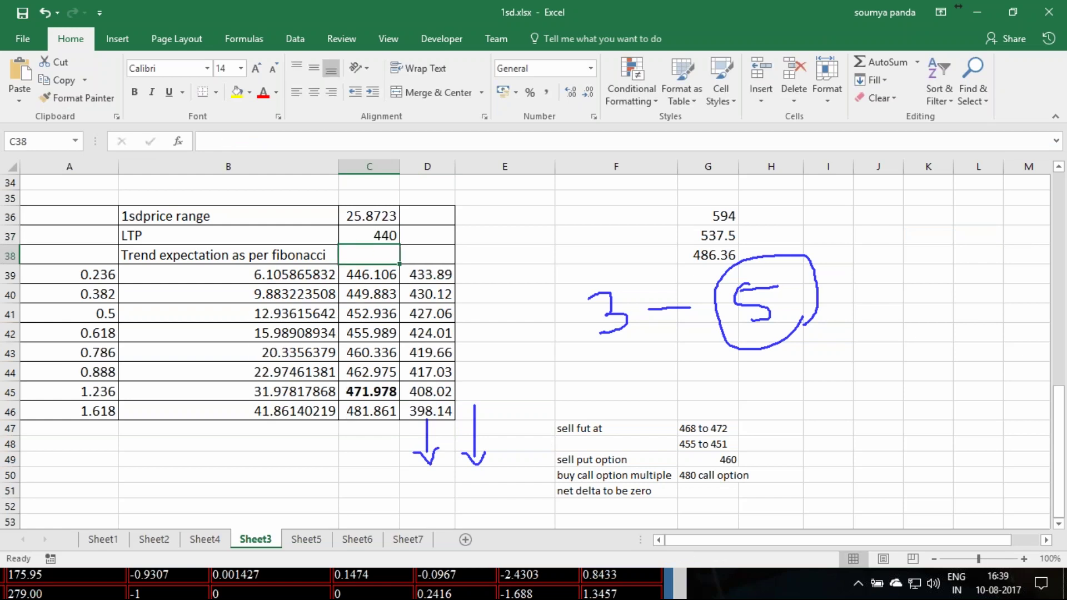
pyautogui.click(374, 234)
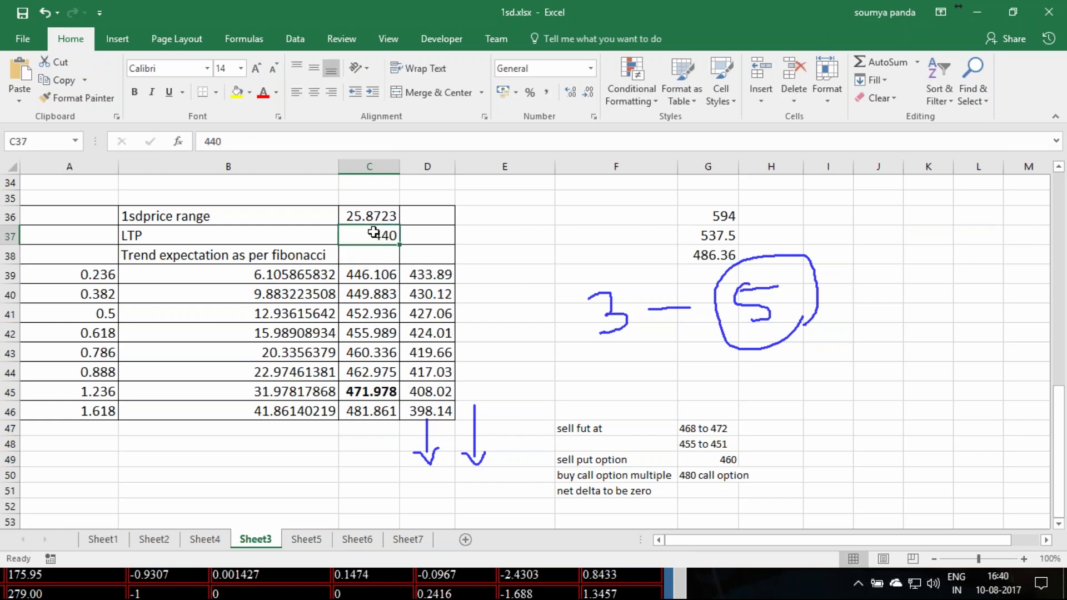
pyautogui.write('398')
pyautogui.press('Return')
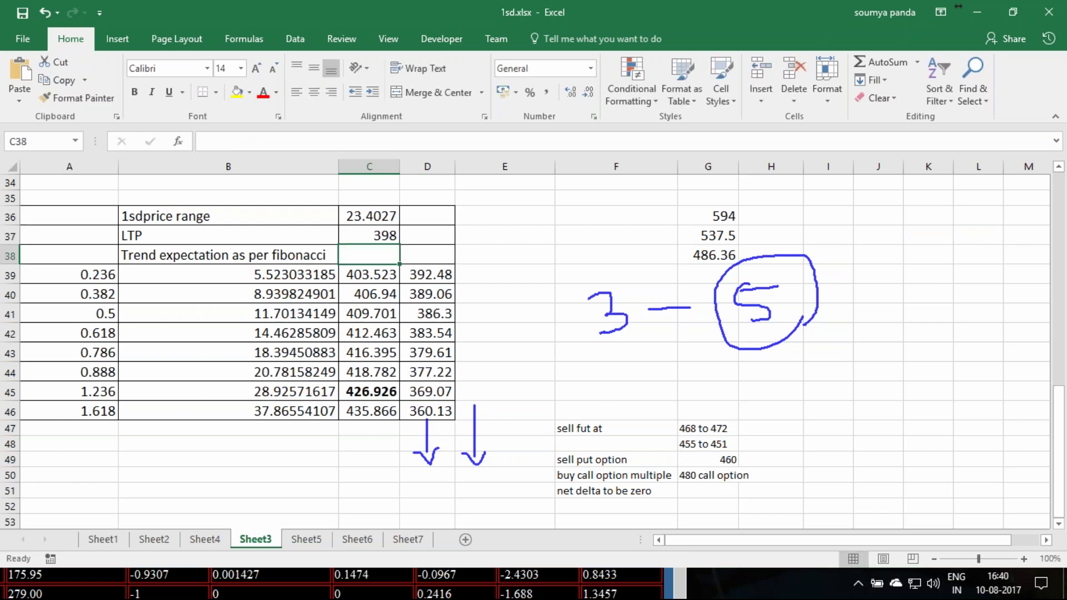
pyautogui.press('Up')
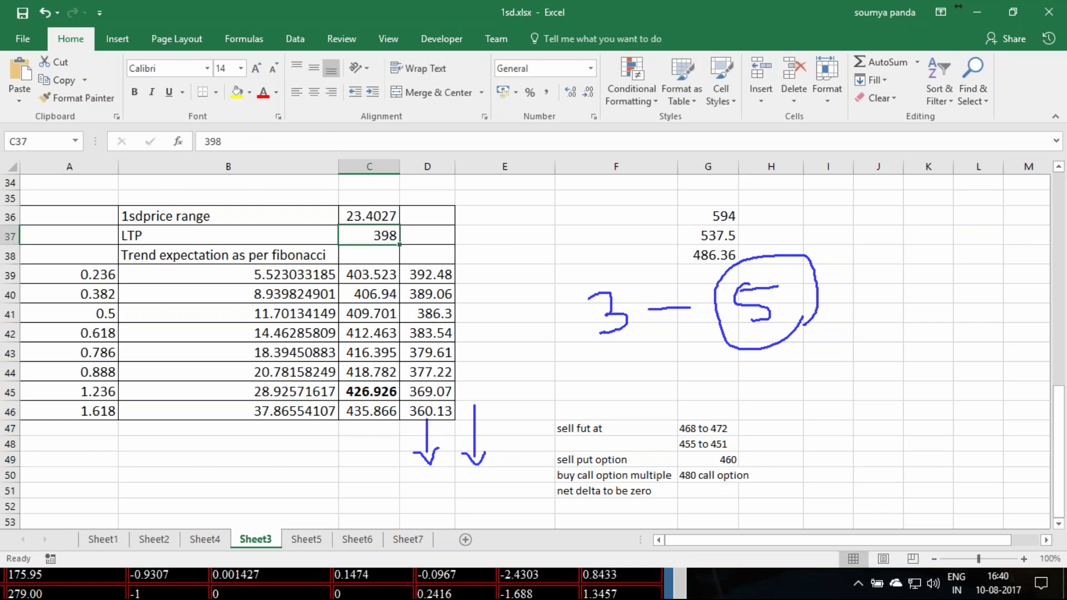
pyautogui.write('486.')
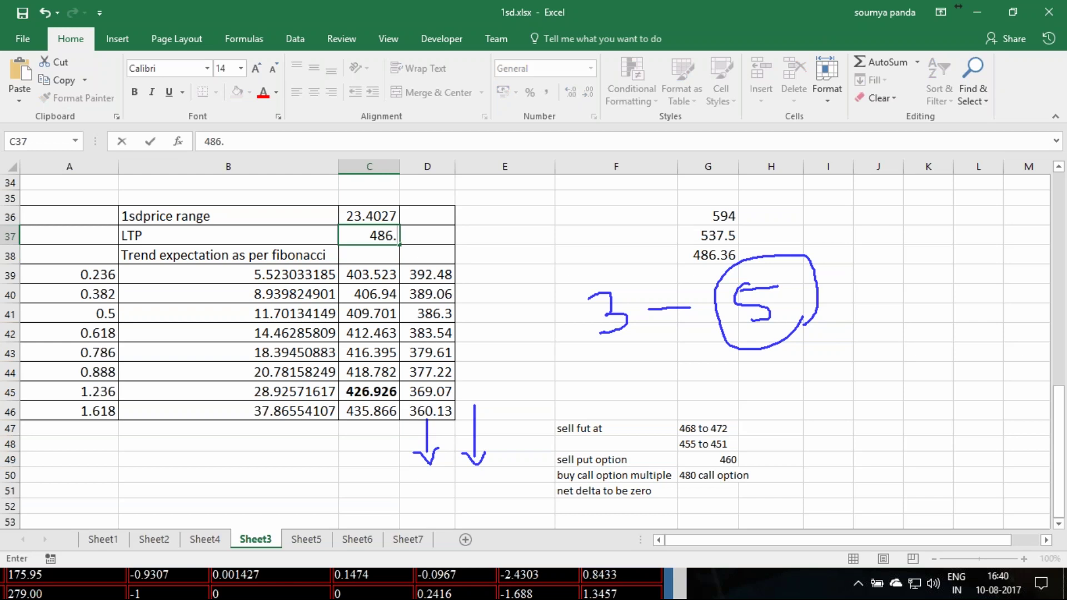
pyautogui.write('5')
pyautogui.press('Return')
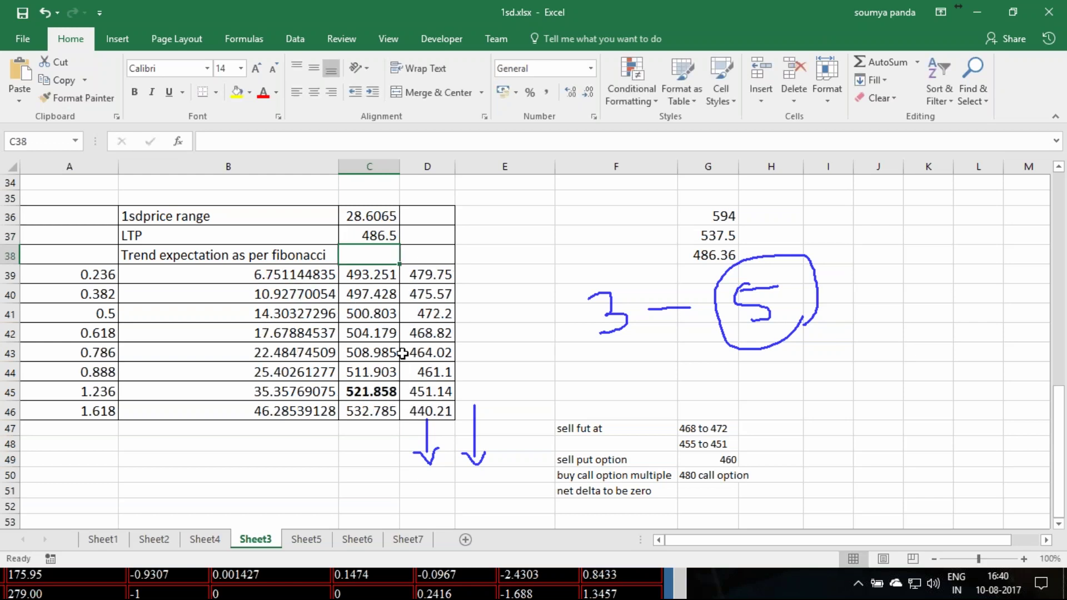
# - Check the 1.236 downside formula and correct the LTP to 486.36
pyautogui.click(427, 395)
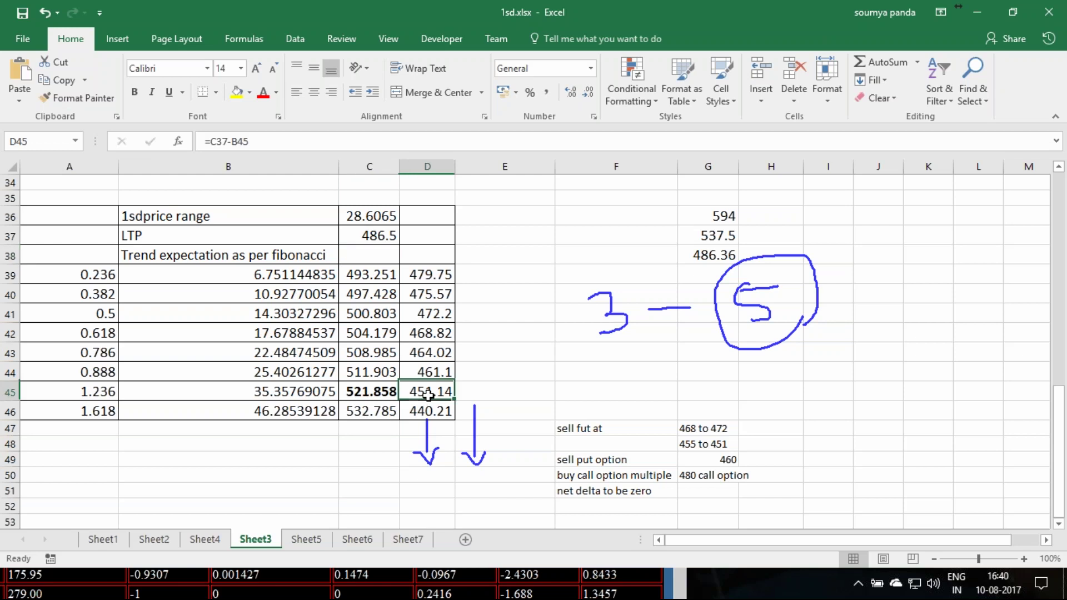
pyautogui.doubleClick(392, 237)
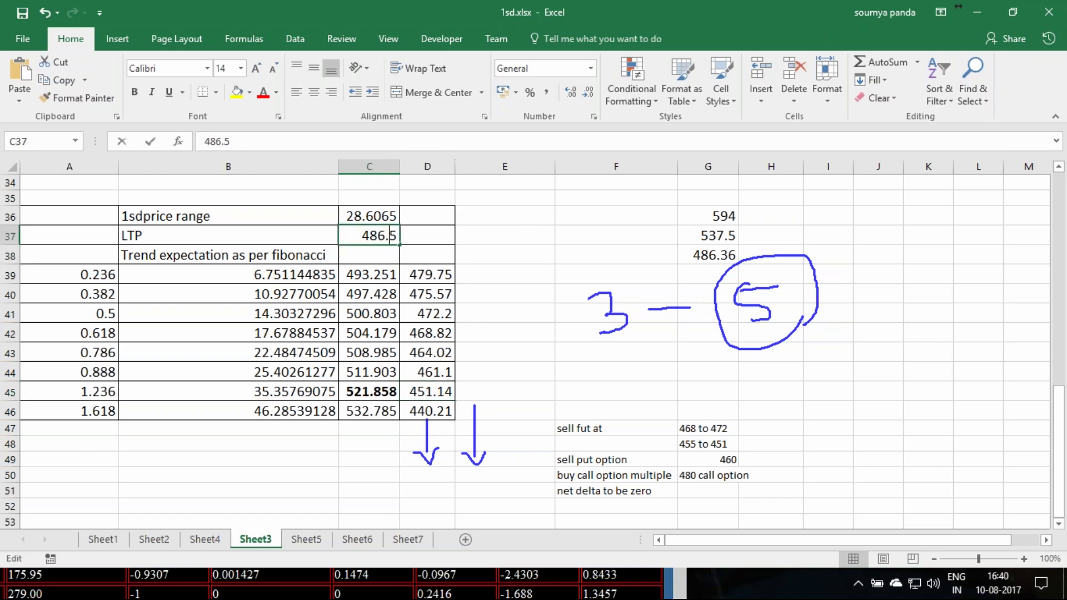
pyautogui.write('3')
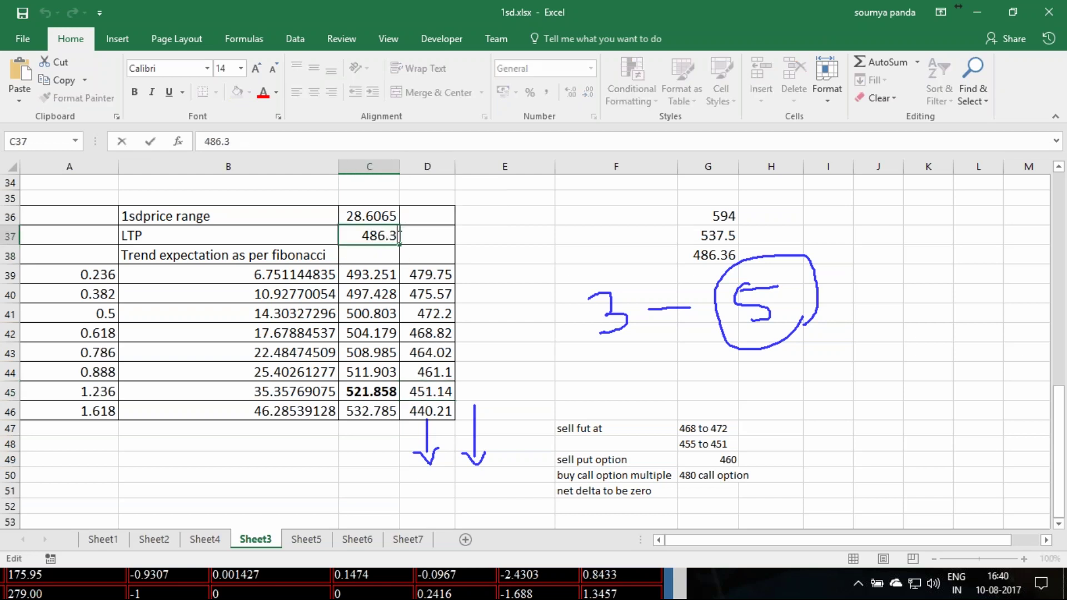
pyautogui.write('6')
pyautogui.press('Return')
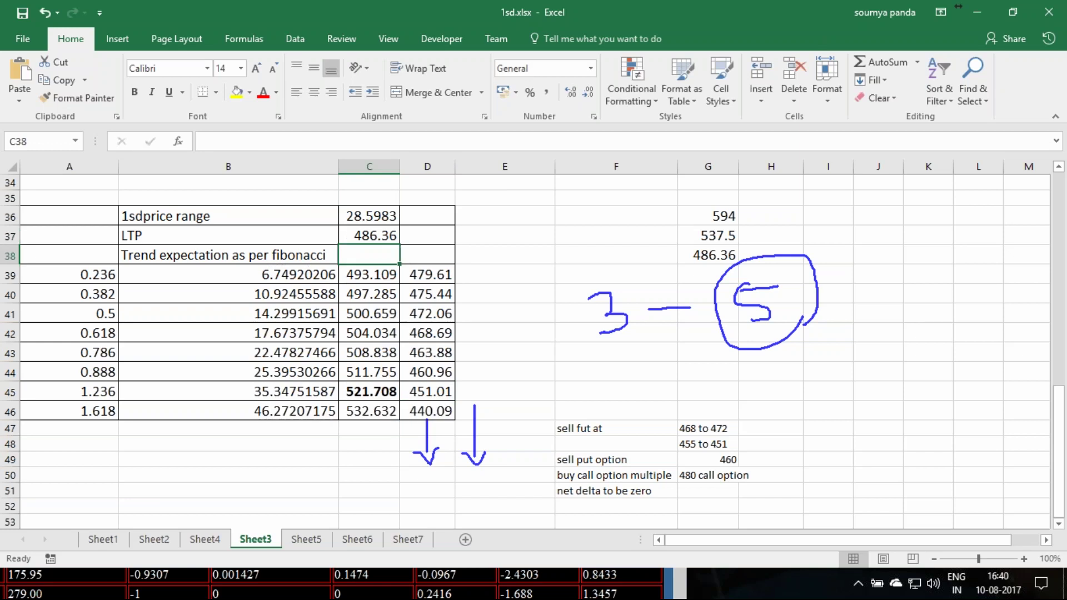
# - Clear the ink annotations and change the sell-futures range in G47 to 497 to 475
pyautogui.click(1063, 223)
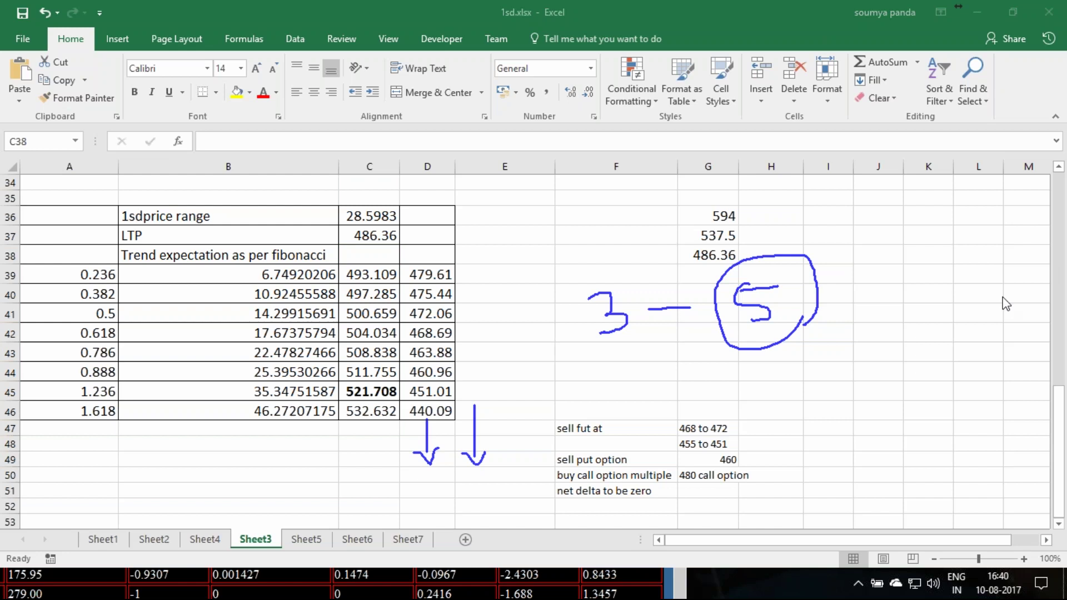
pyautogui.press('Escape')
pyautogui.scroll(-1, 803, 429)
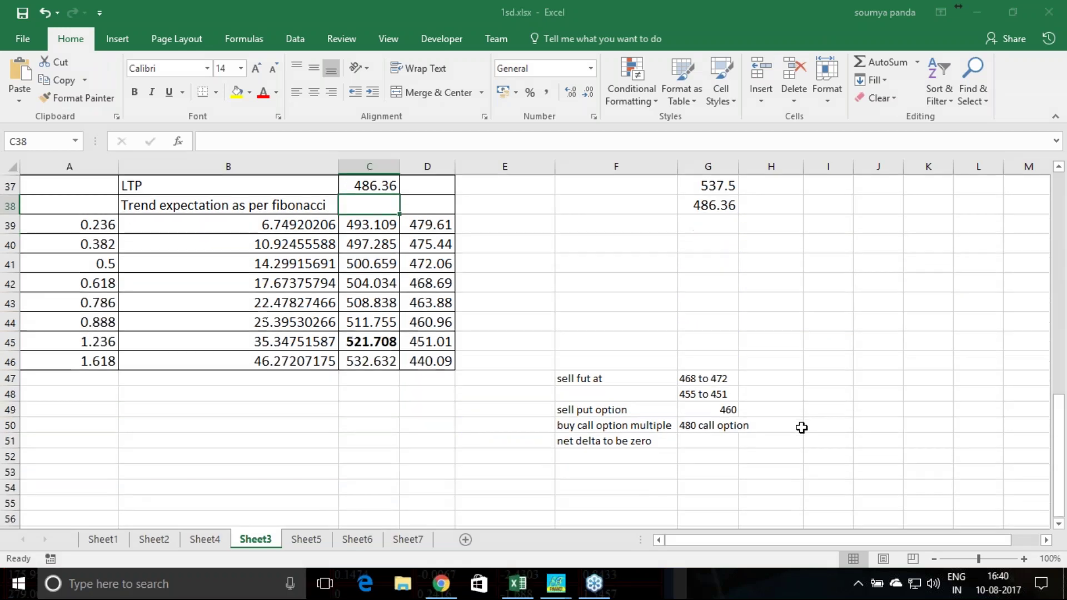
pyautogui.scroll(1, 800, 428)
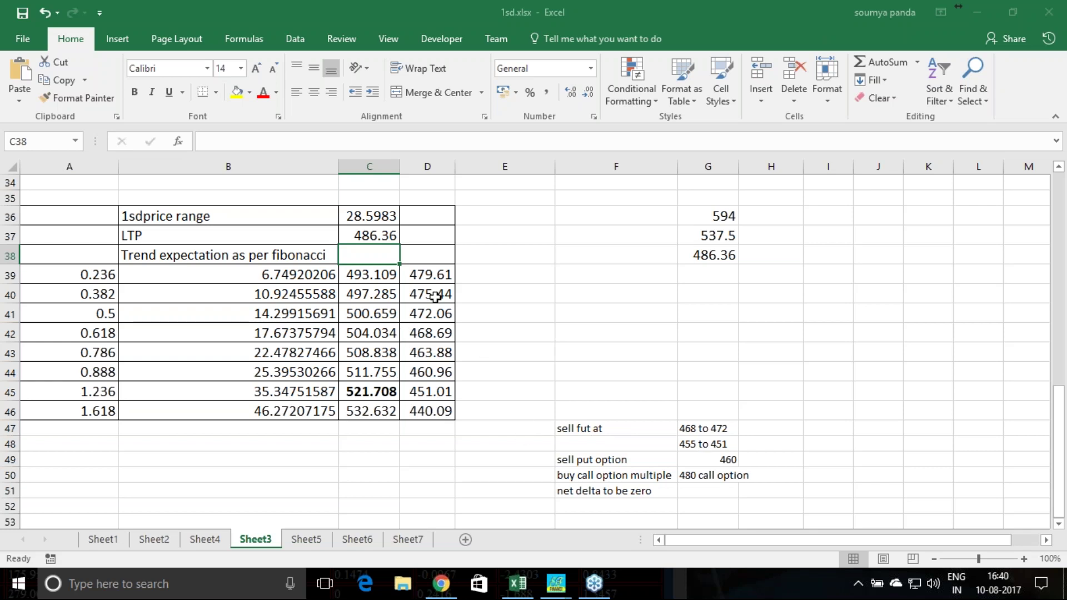
pyautogui.click(709, 429)
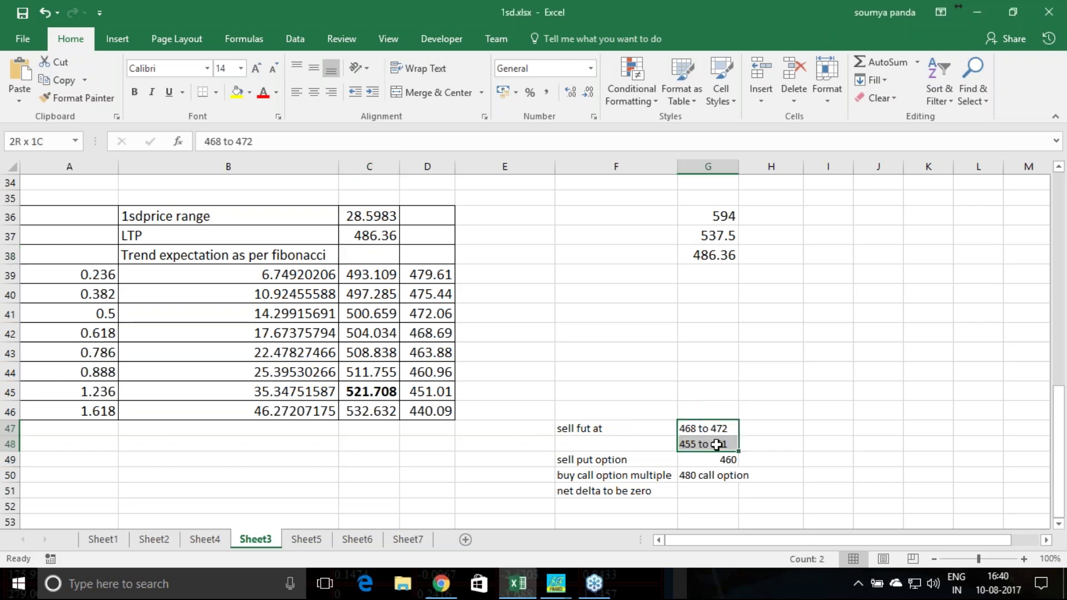
pyautogui.moveTo(715, 444); pyautogui.dragTo(717, 445)
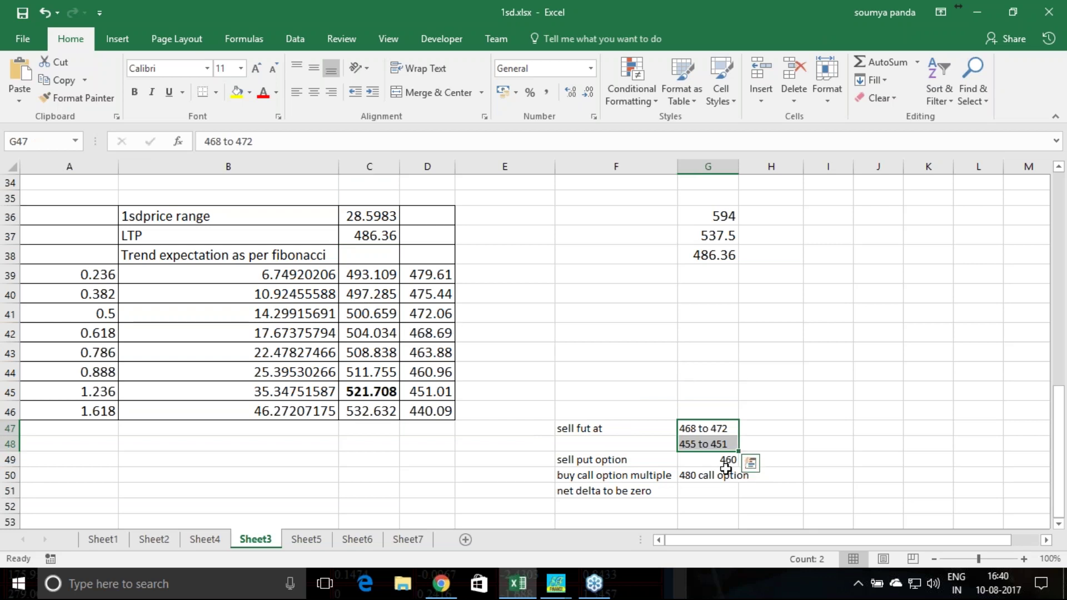
pyautogui.write('4')
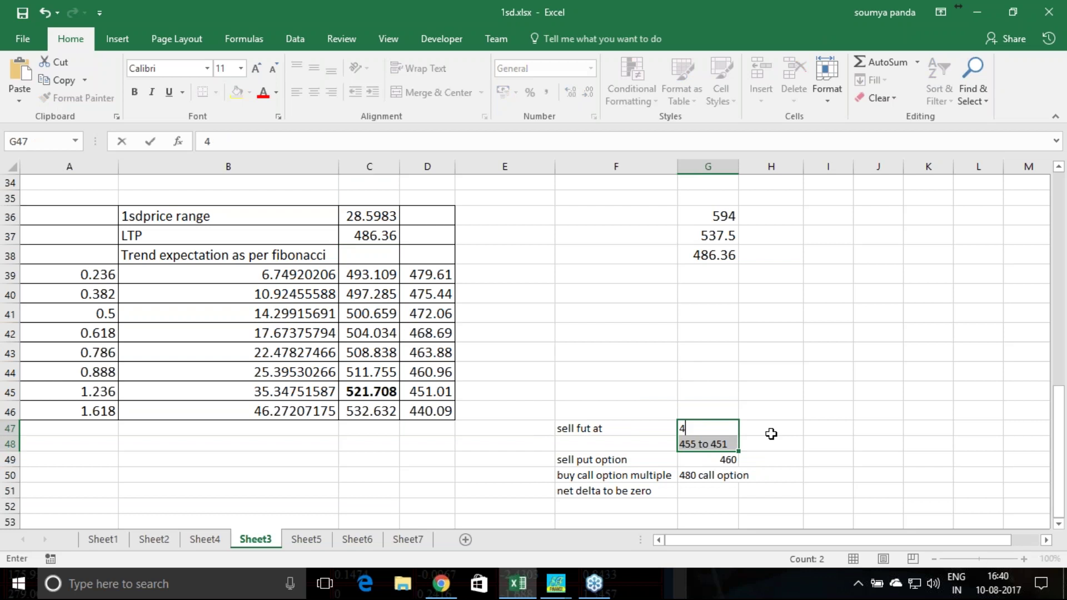
pyautogui.write('97 to ')
pyautogui.write('475')
pyautogui.press('Return')
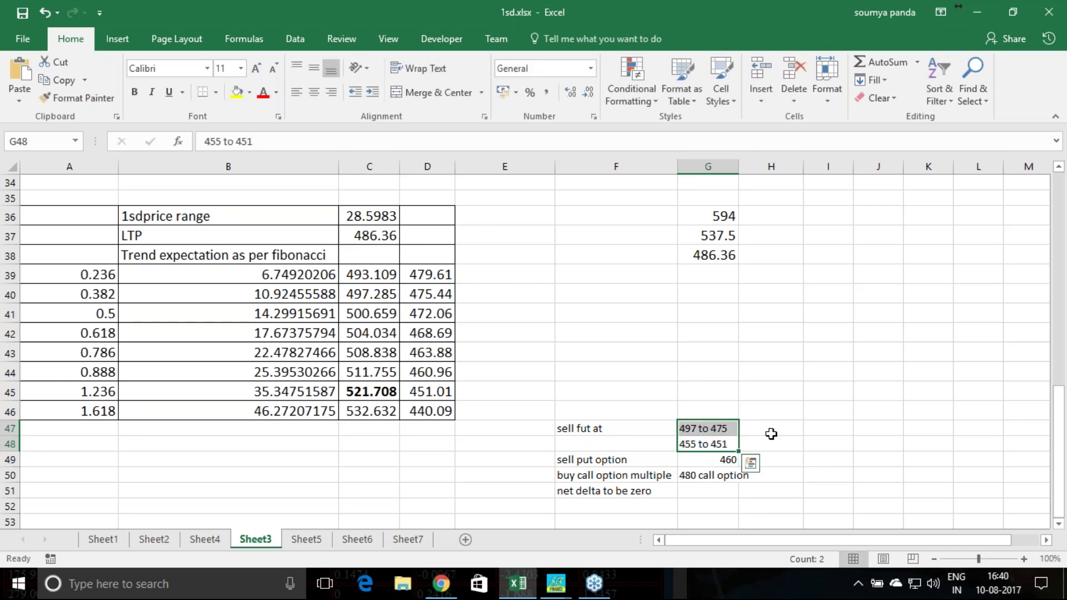
# - Review the buy-call entry and delete the 455 to 451 range from G48
pyautogui.click(699, 475)
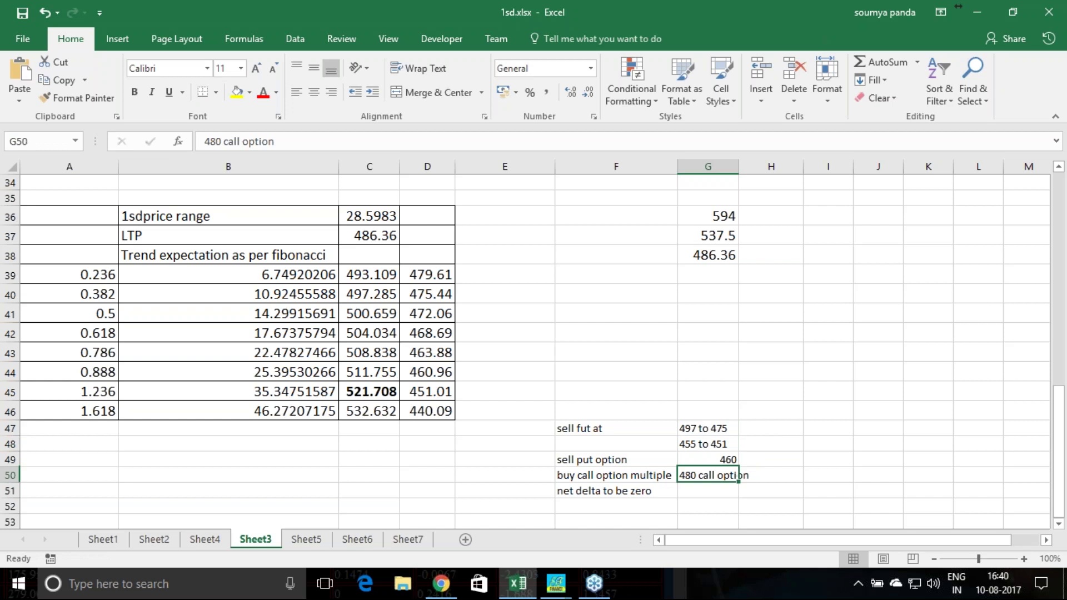
pyautogui.click(718, 445)
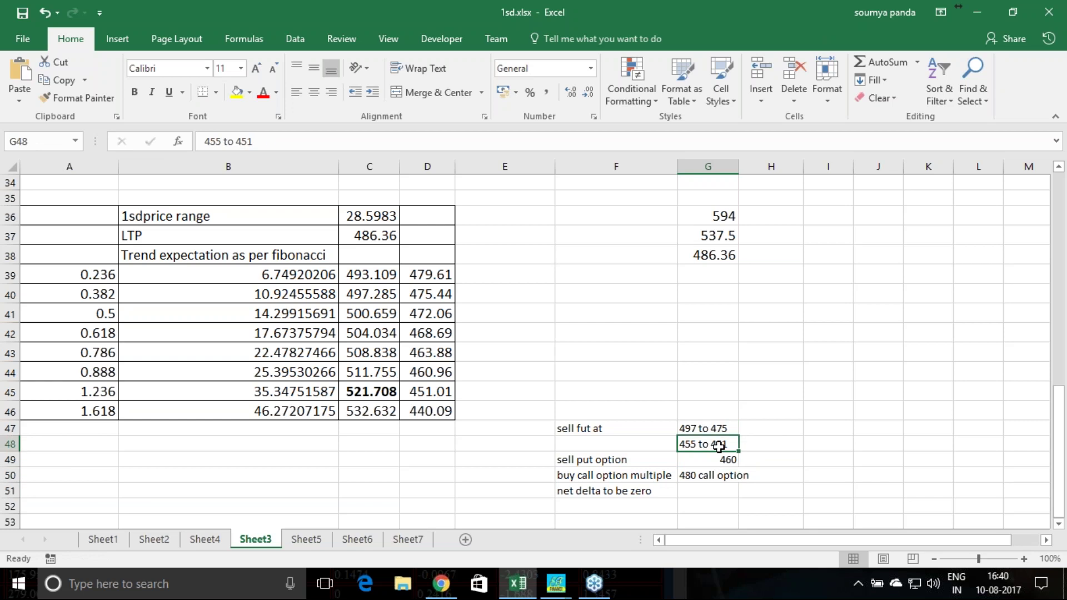
pyautogui.press('Delete')
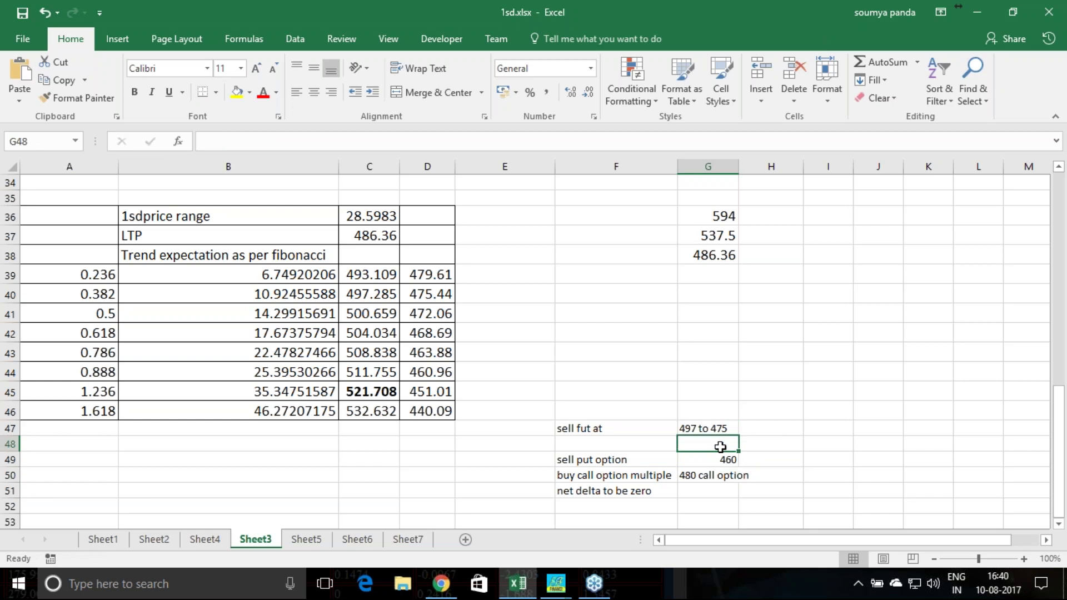
pyautogui.click(707, 429)
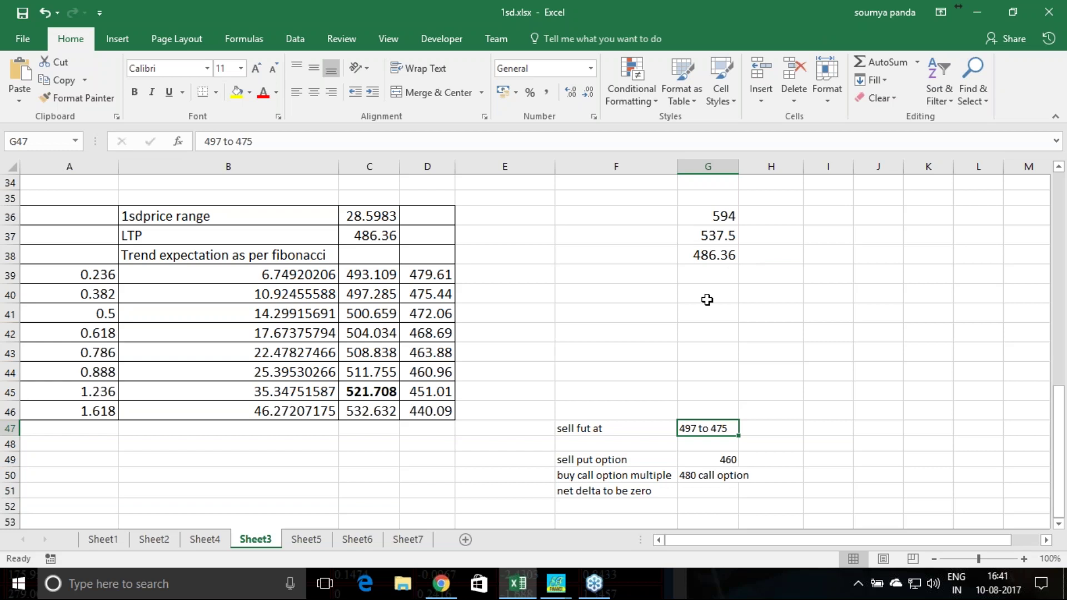
pyautogui.scroll(3, 674, 327)
pyautogui.scroll(-1, 675, 328)
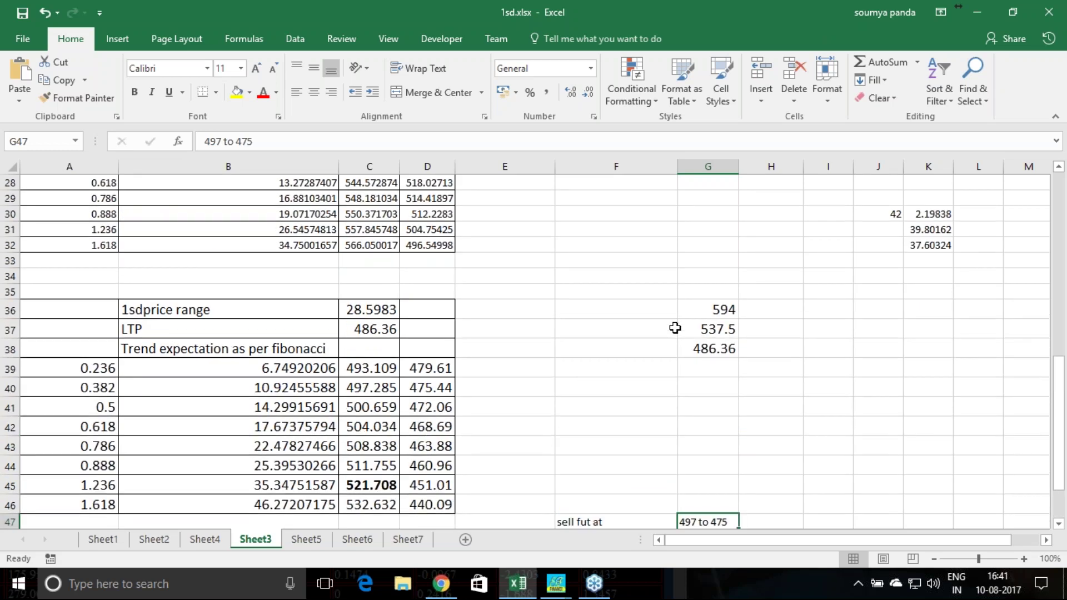
pyautogui.scroll(-2, 674, 328)
# - Compare the 460.96 level and 486.36 LTP against Sun Pharma's latest futures quote
pyautogui.click(436, 372)
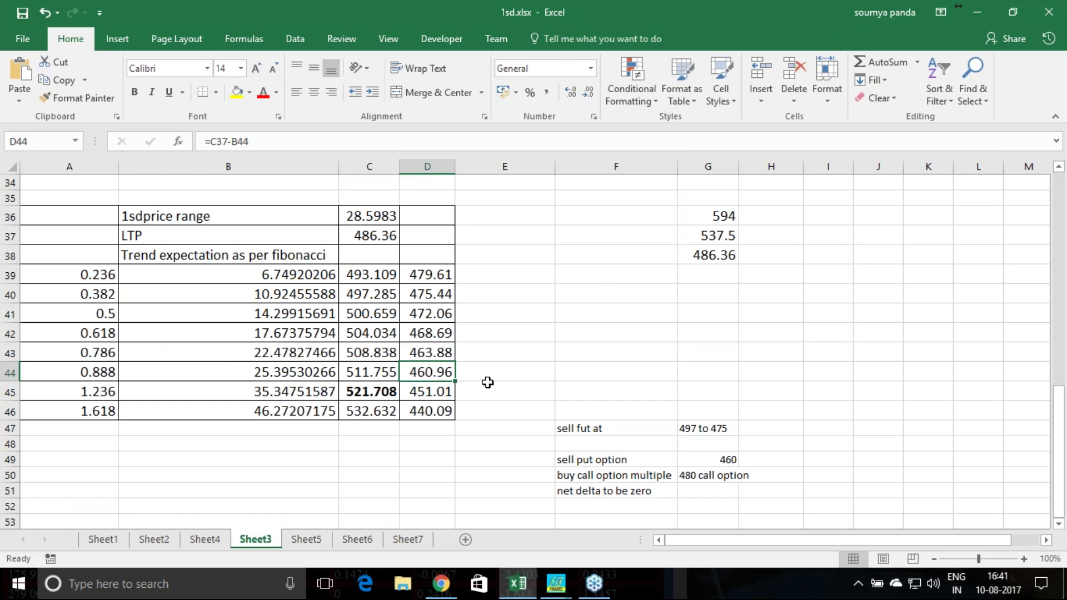
pyautogui.click(375, 239)
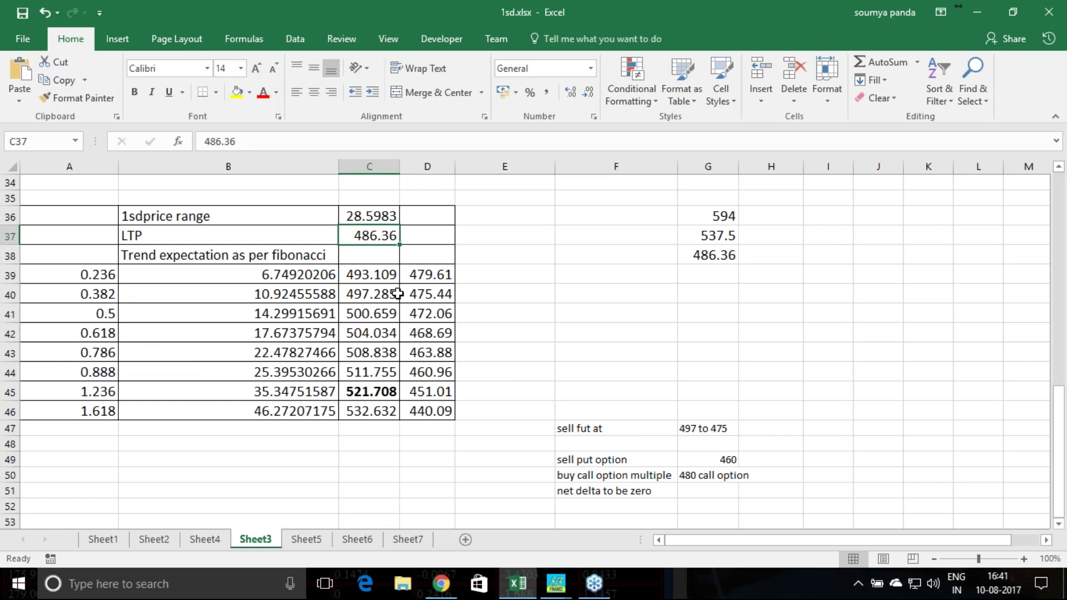
pyautogui.click(442, 585)
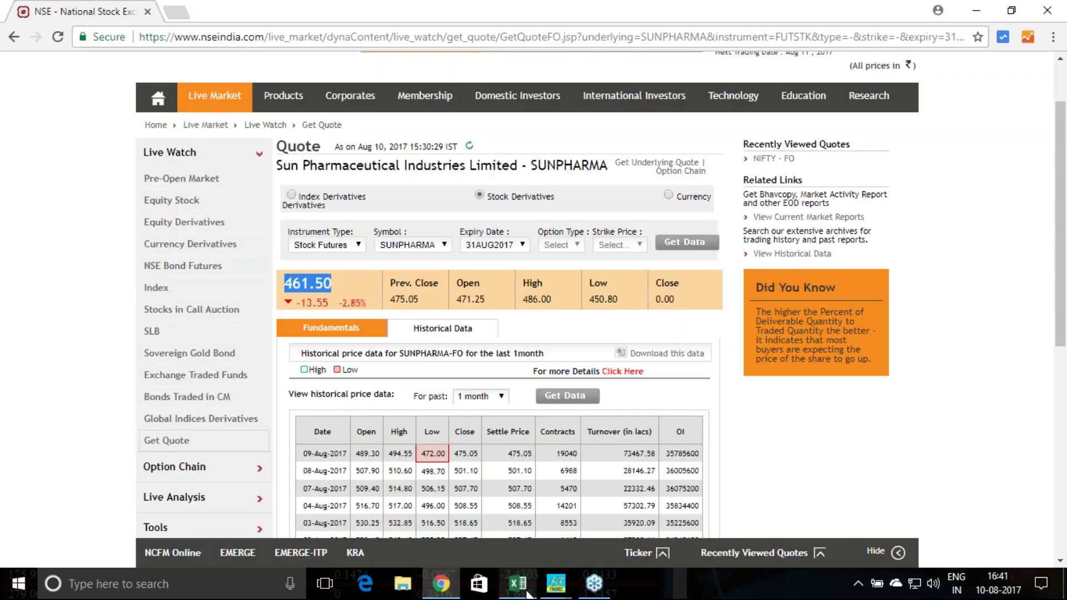
pyautogui.click(518, 583)
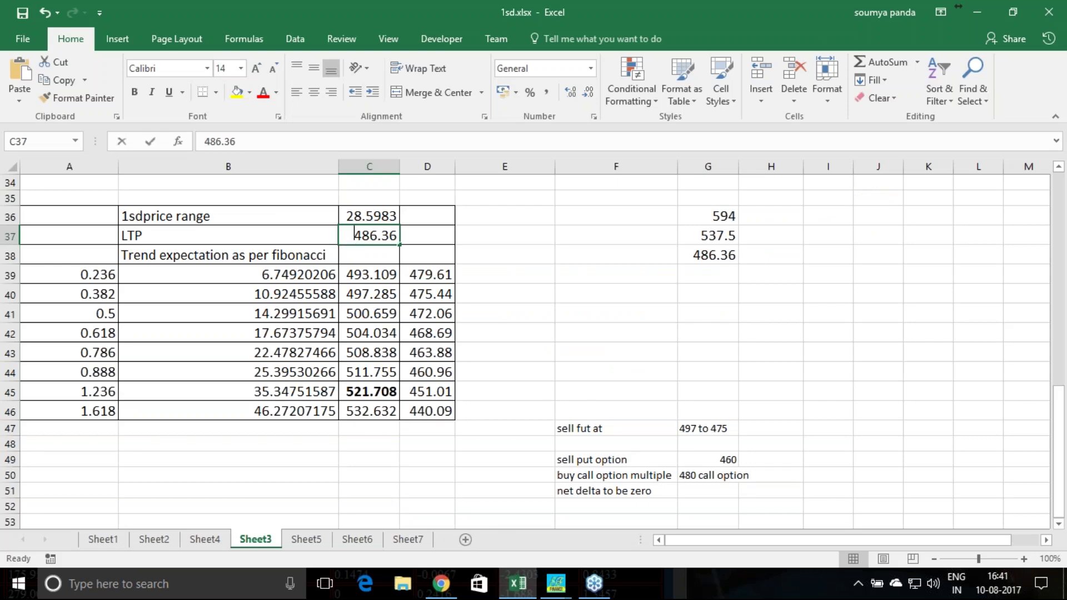
pyautogui.write('461.5')
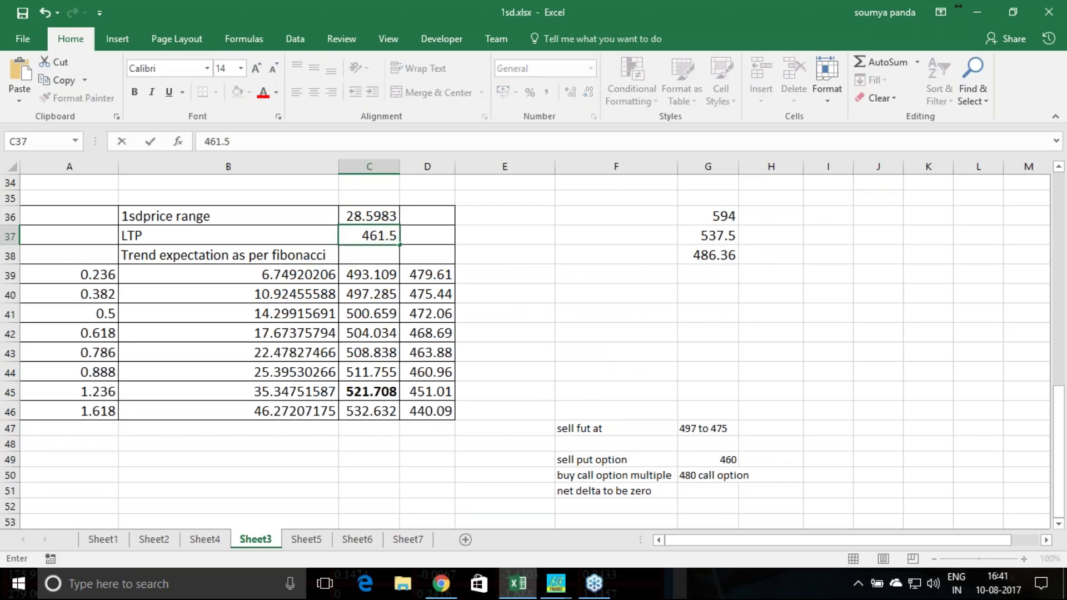
# - Set the LTP to 461.5 and revise the sell-futures range in G47 to 472 to 451
pyautogui.press('Return')
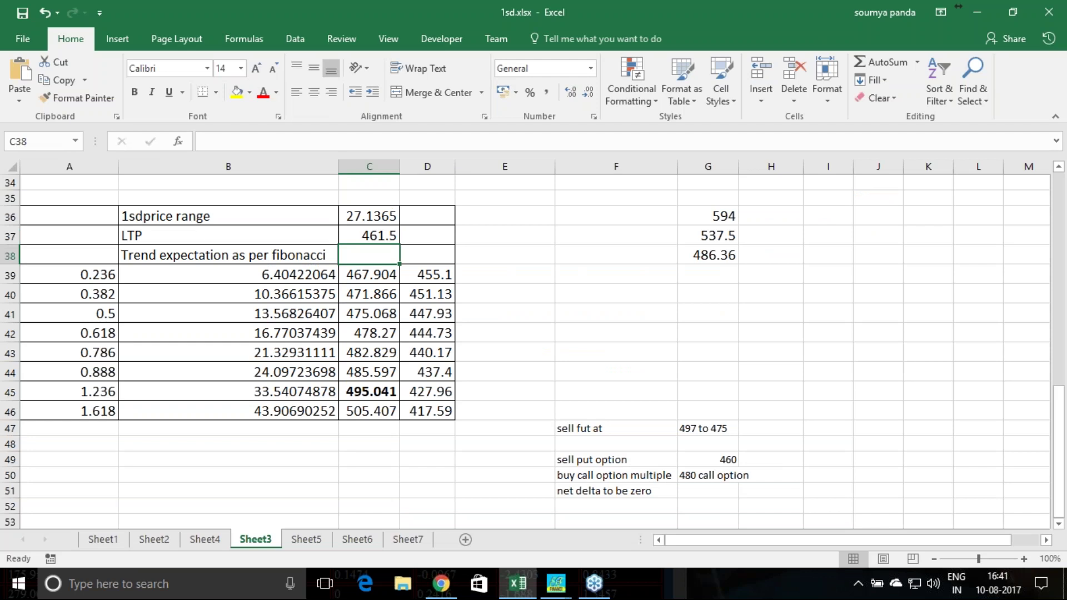
pyautogui.doubleClick(684, 429)
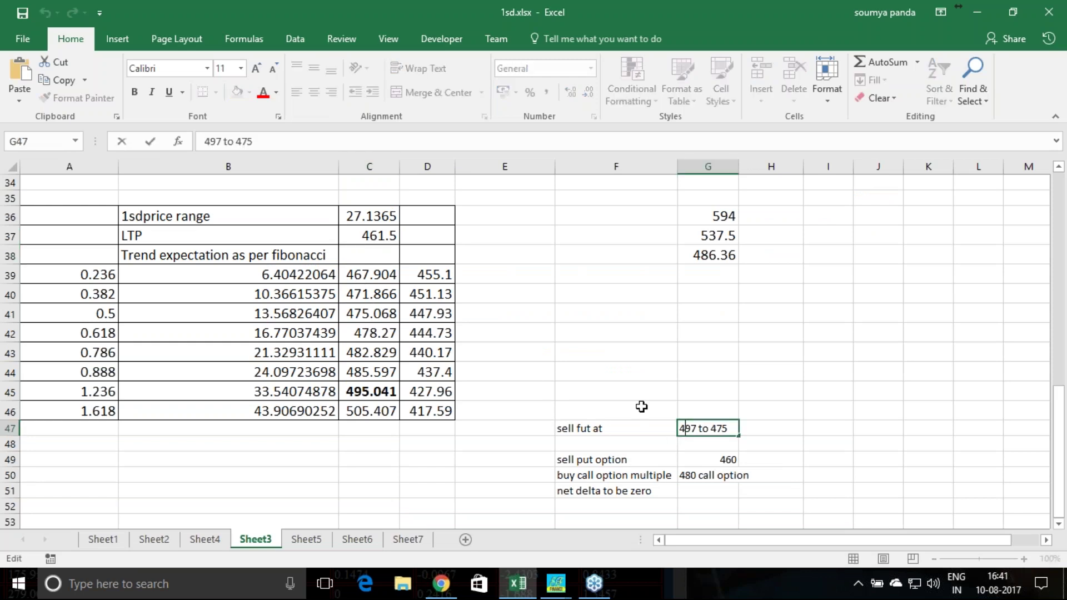
pyautogui.doubleClick(683, 429)
pyautogui.write('472')
pyautogui.doubleClick(718, 428)
pyautogui.write('45')
pyautogui.write('1')
pyautogui.hotkey('ctrl', 'Return')
pyautogui.press('Return')
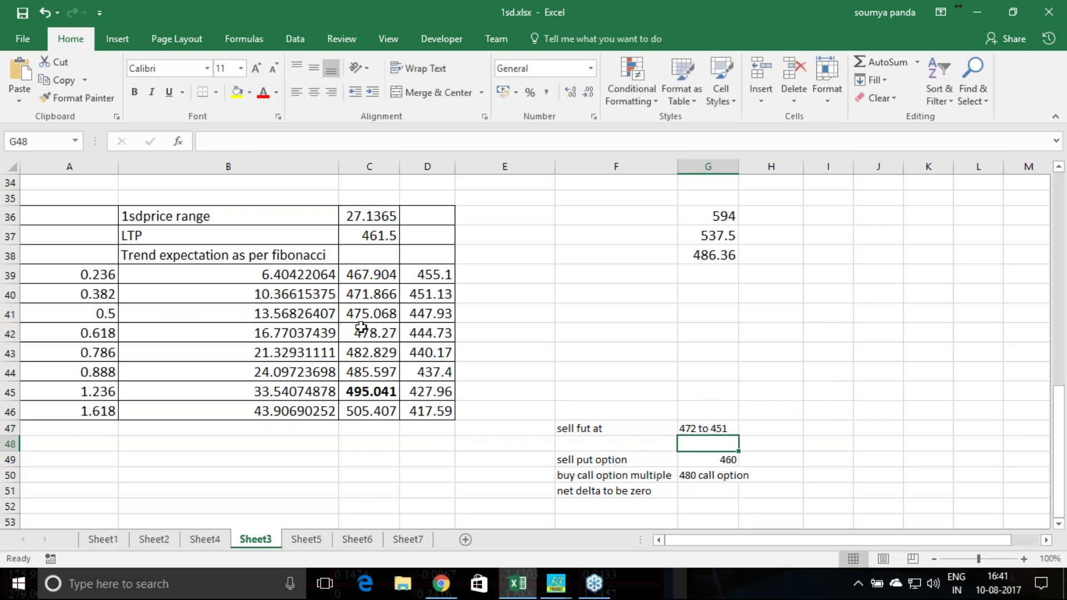
# - Review the 0.236/0.382 upside levels and the 444.73 and 440.17 downside levels in the Fibonacci table
pyautogui.moveTo(386, 294)
pyautogui.mouseDown()
pyautogui.moveTo(425, 290)
pyautogui.moveTo(425, 280)
pyautogui.mouseUp()
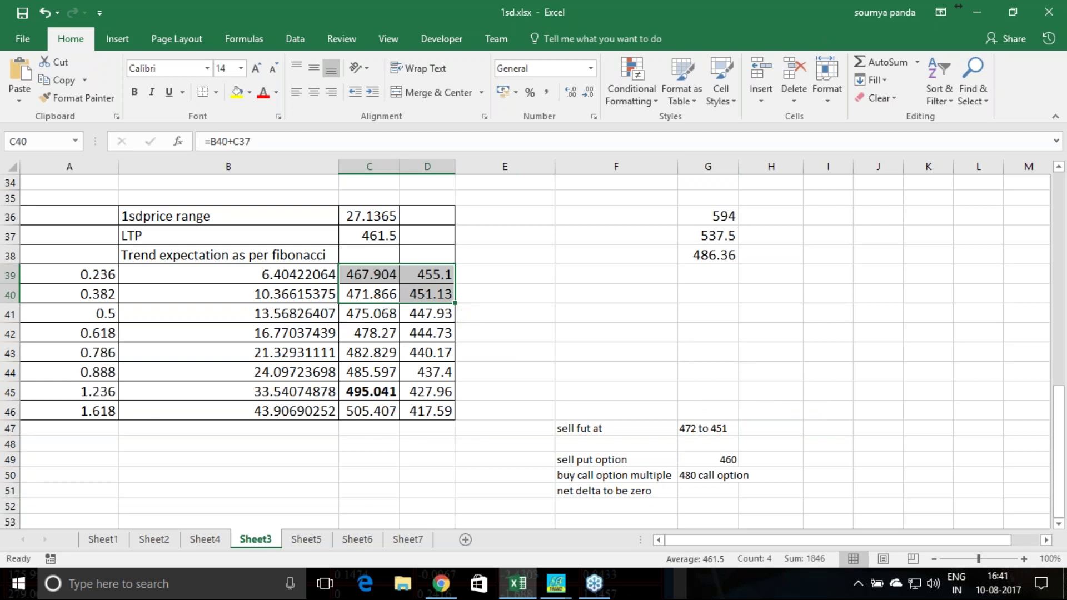
pyautogui.moveTo(76, 336)
pyautogui.mouseDown()
pyautogui.moveTo(142, 350)
pyautogui.moveTo(467, 355)
pyautogui.moveTo(448, 355)
pyautogui.mouseUp()
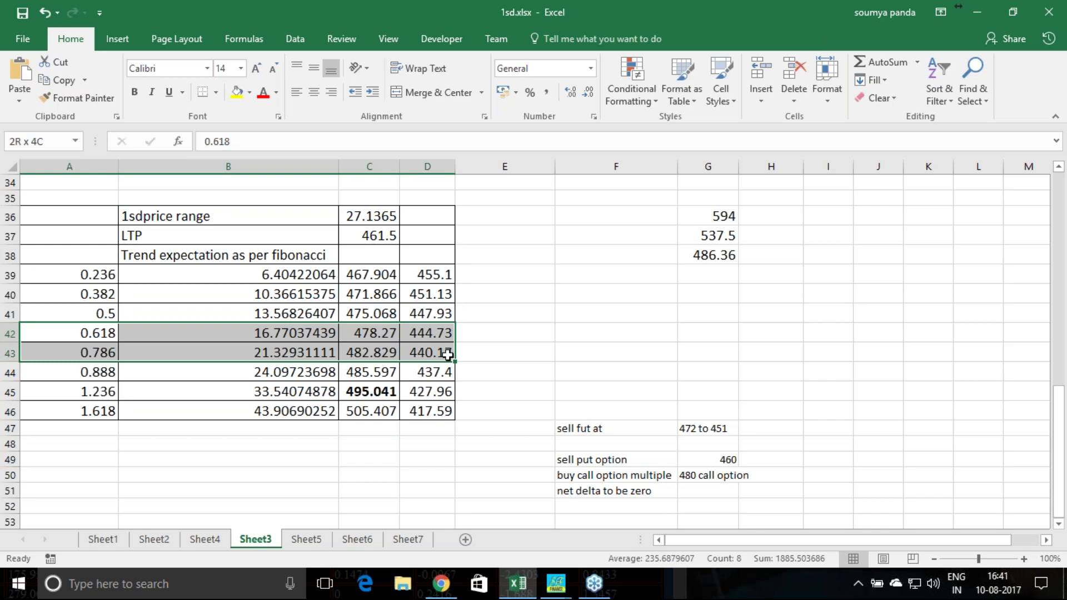
pyautogui.click(436, 335)
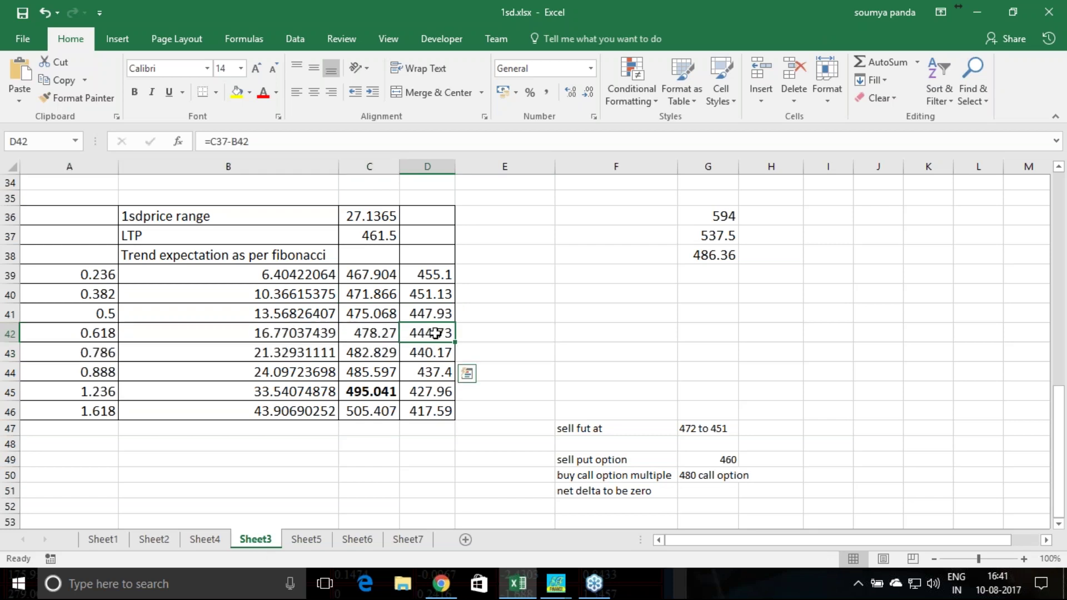
pyautogui.moveTo(439, 347); pyautogui.dragTo(438, 353)
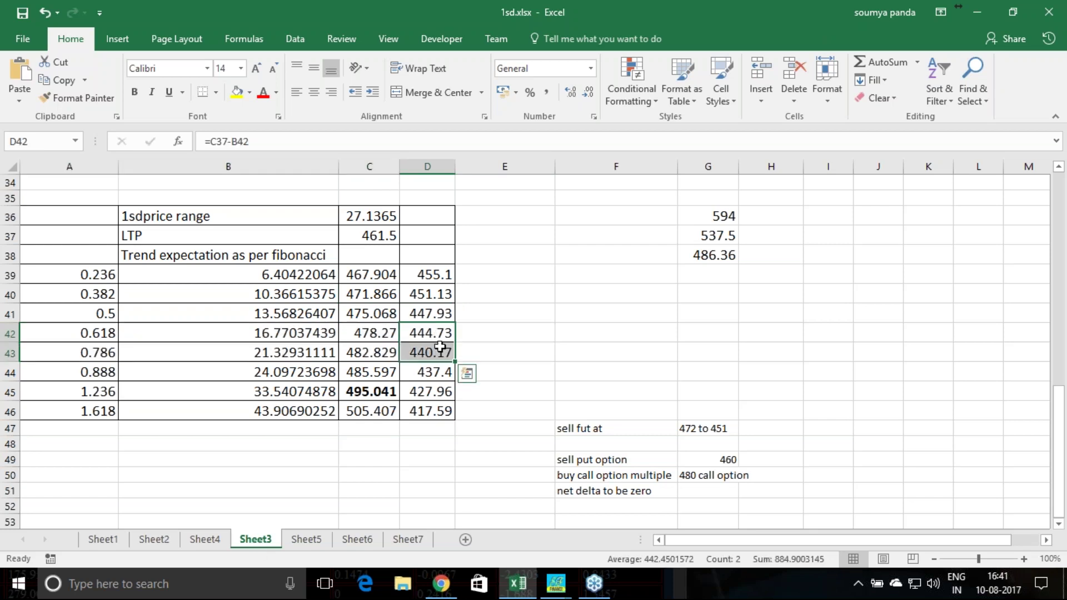
pyautogui.click(426, 335)
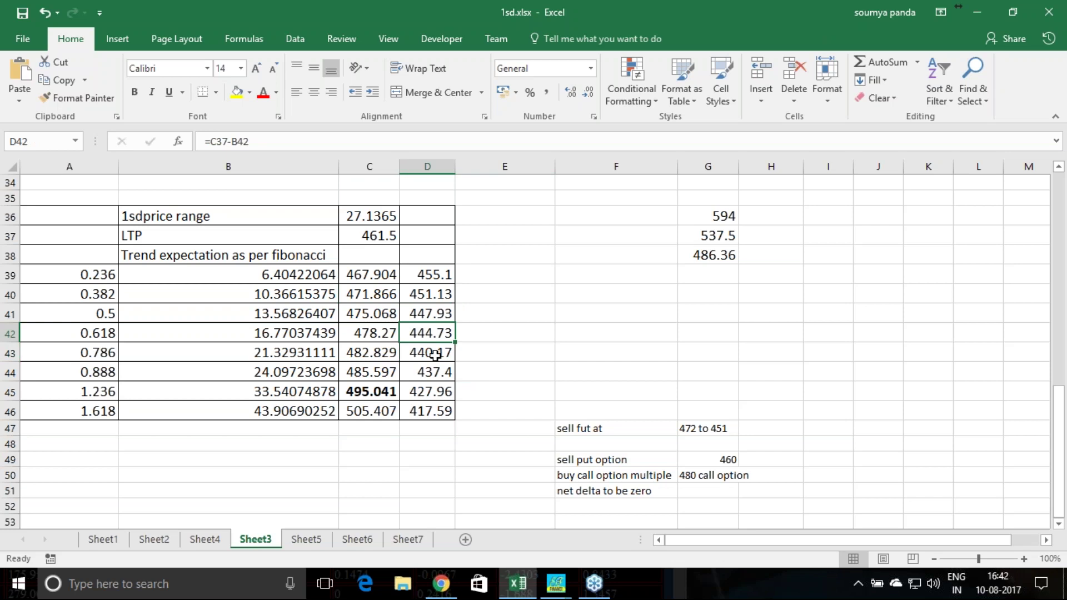
pyautogui.click(430, 355)
pyautogui.click(431, 334)
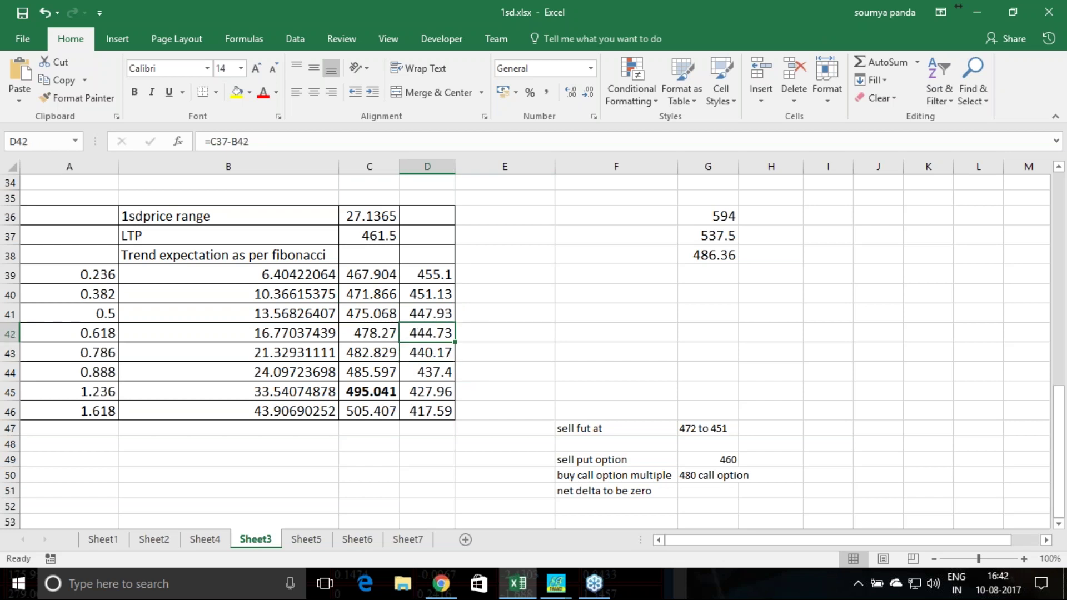
pyautogui.click(430, 334)
pyautogui.click(430, 334)
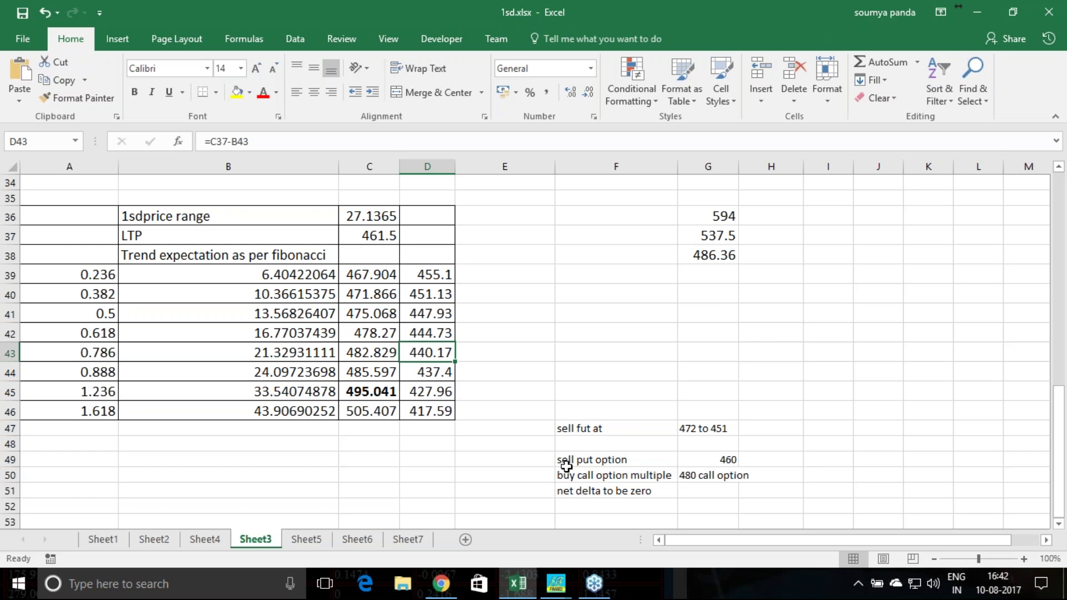
# - Check the strategy rows: sell futures 472 to 451, sell the 460 put, buy the 480 call
pyautogui.click(621, 462)
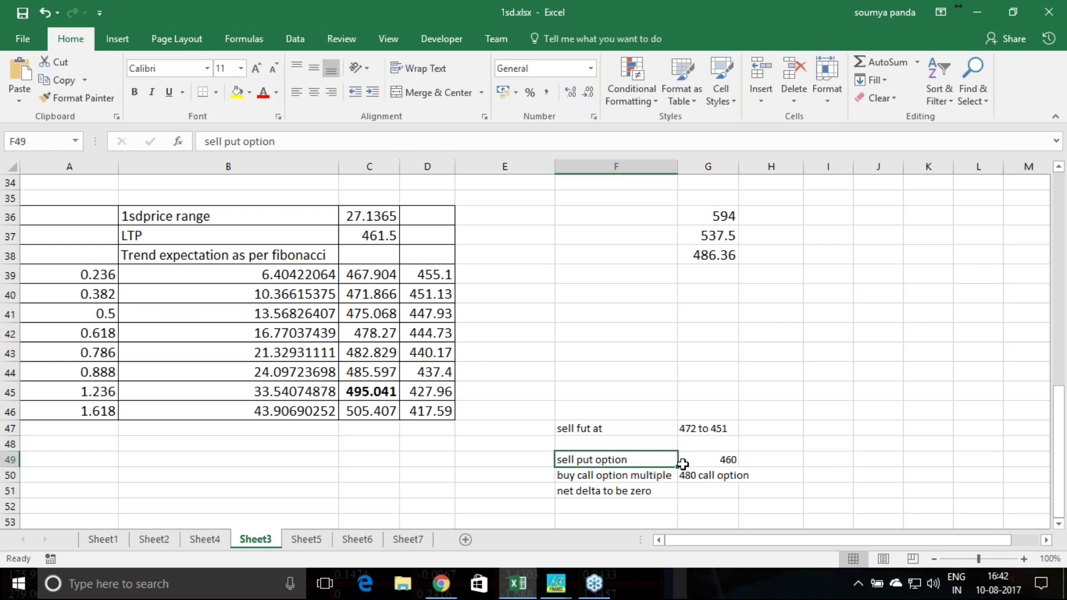
pyautogui.click(720, 459)
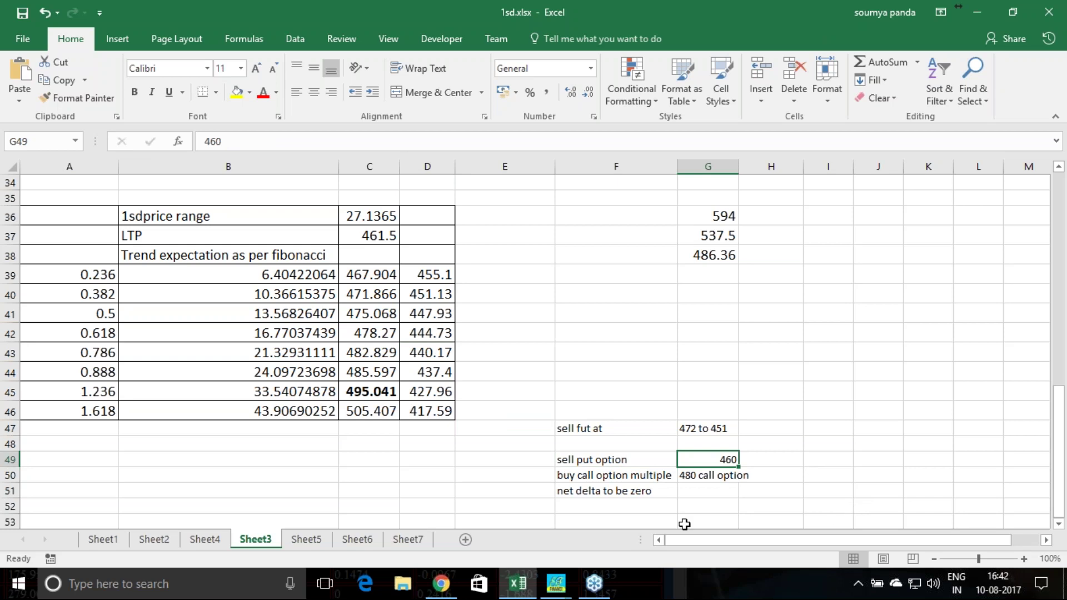
pyautogui.click(372, 294)
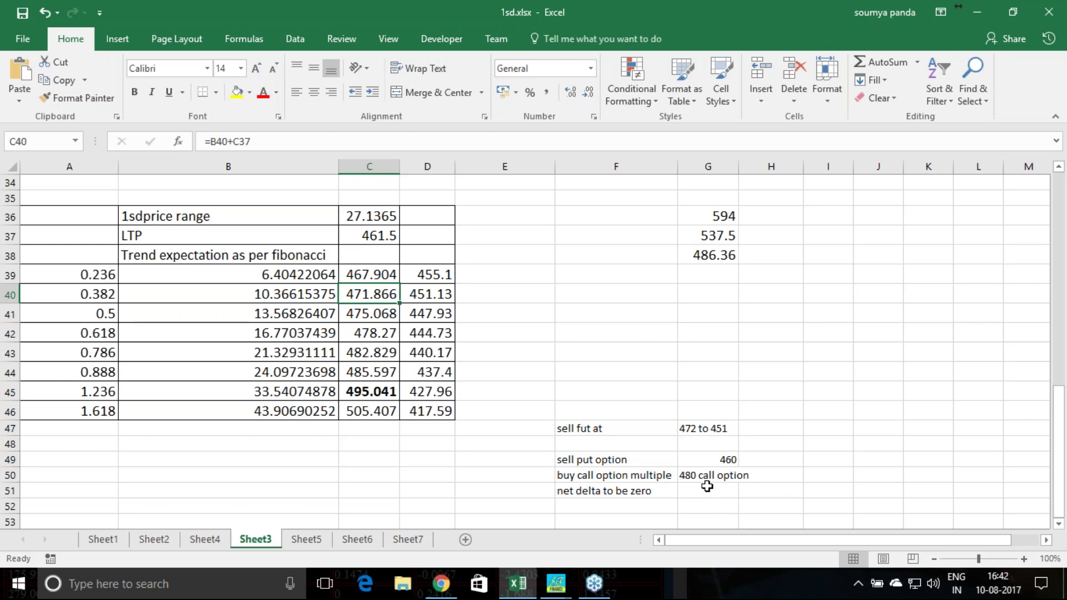
pyautogui.click(692, 478)
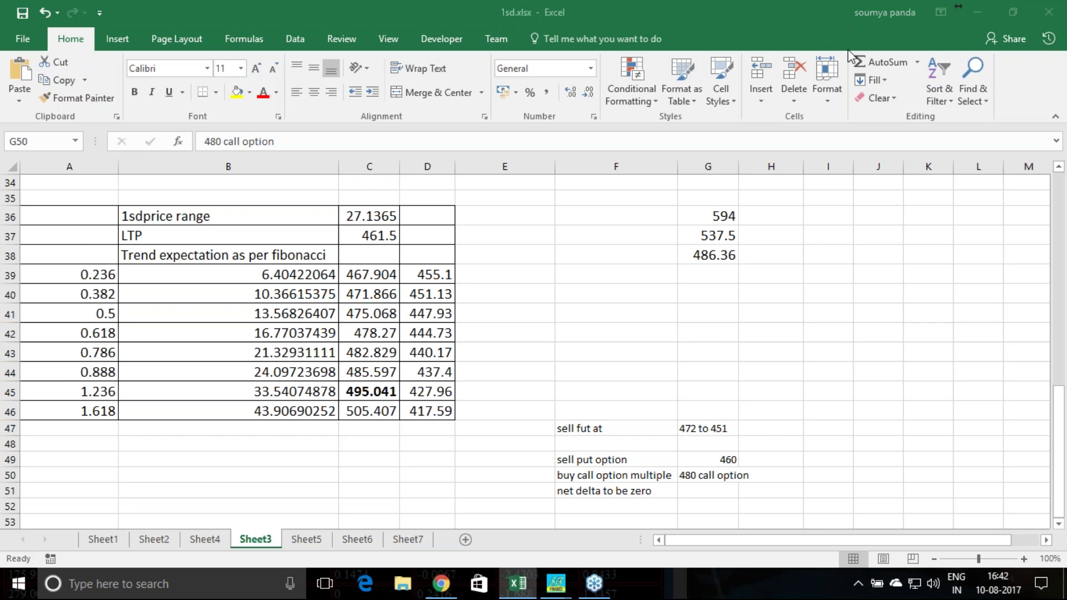
pyautogui.click(715, 432)
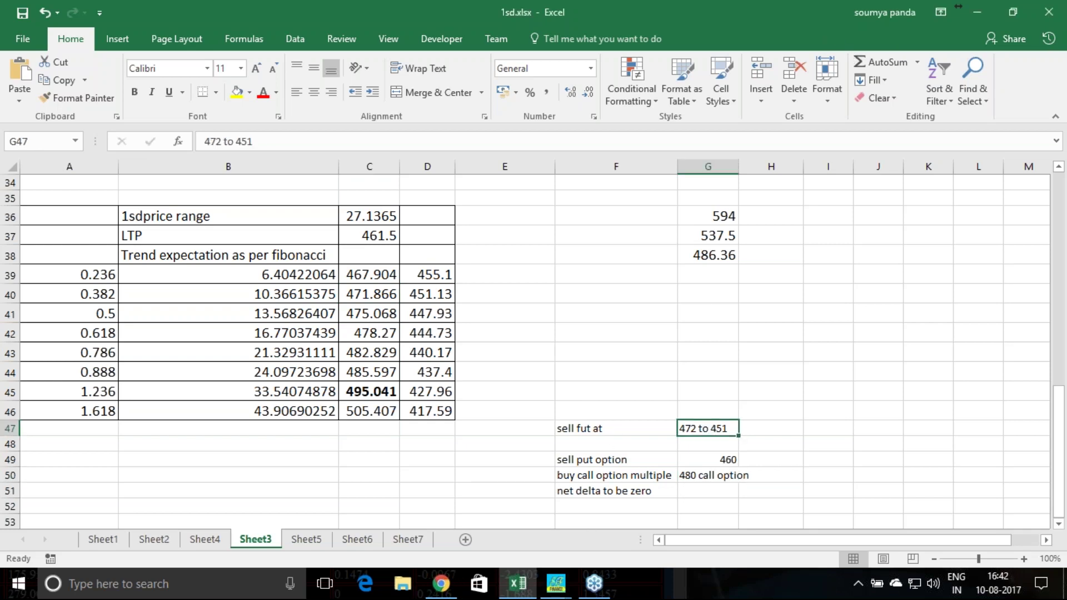
pyautogui.click(728, 459)
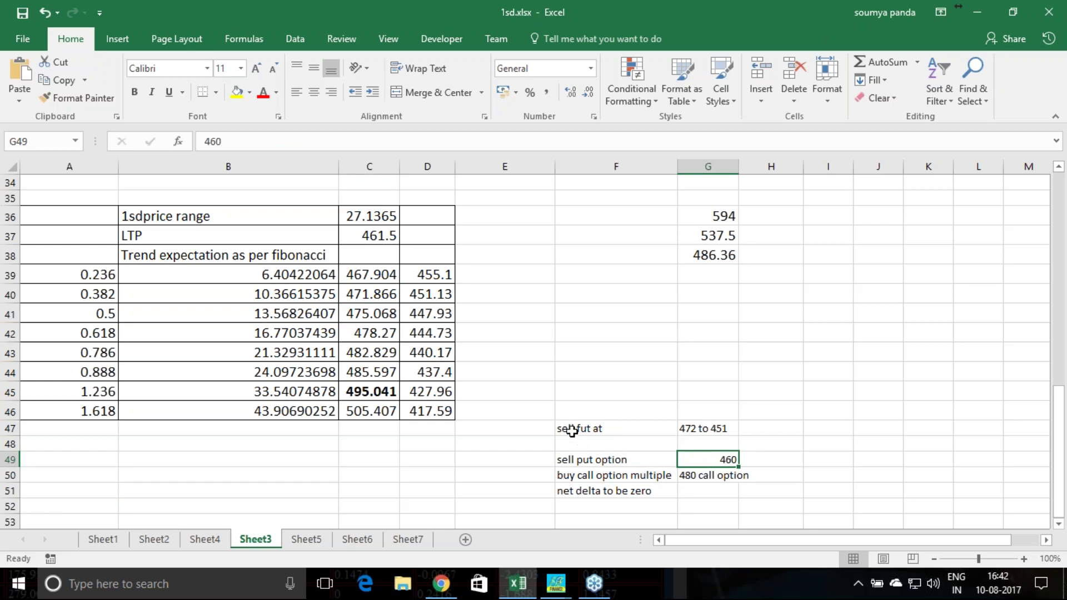
pyautogui.moveTo(567, 430); pyautogui.dragTo(708, 454)
pyautogui.click(691, 476)
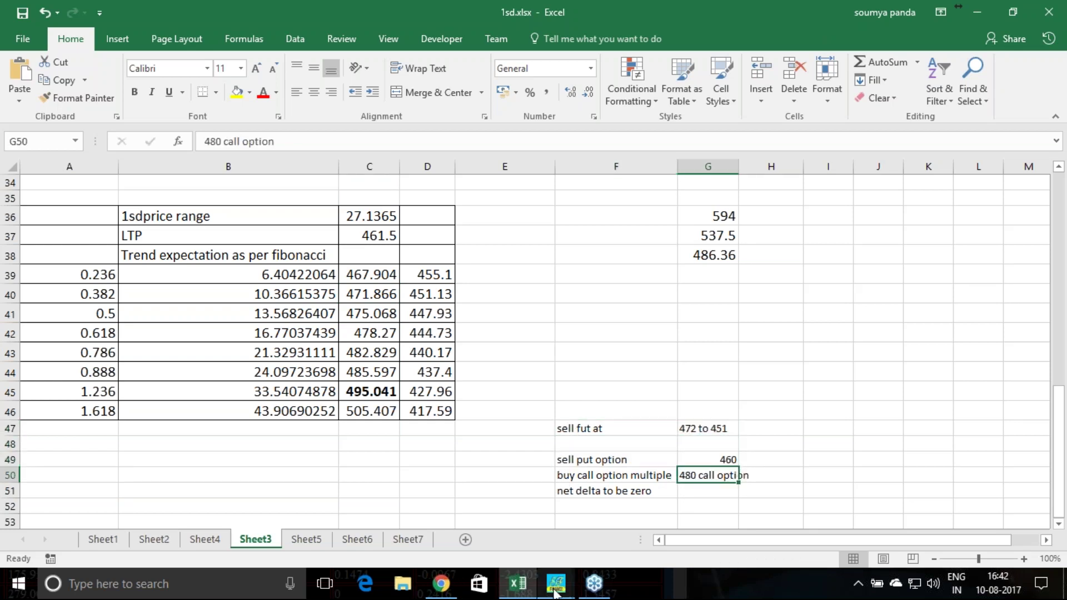
# - Glance at the options Greeks table, then bring the Smart Finance main strategy menu forward
pyautogui.moveTo(556, 583)
pyautogui.click(621, 515)
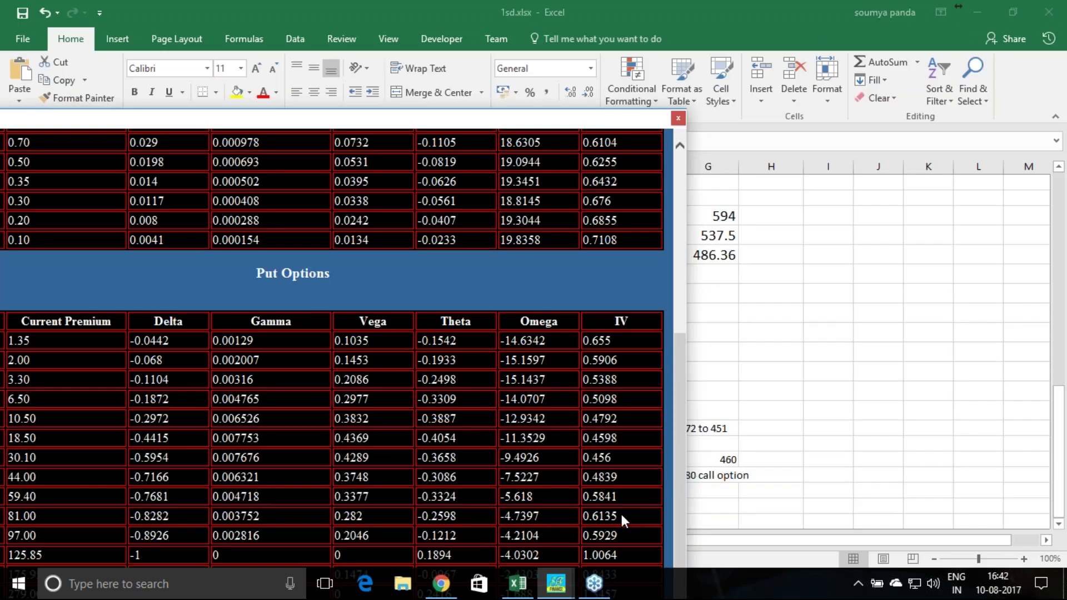
pyautogui.scroll(4, 547, 336)
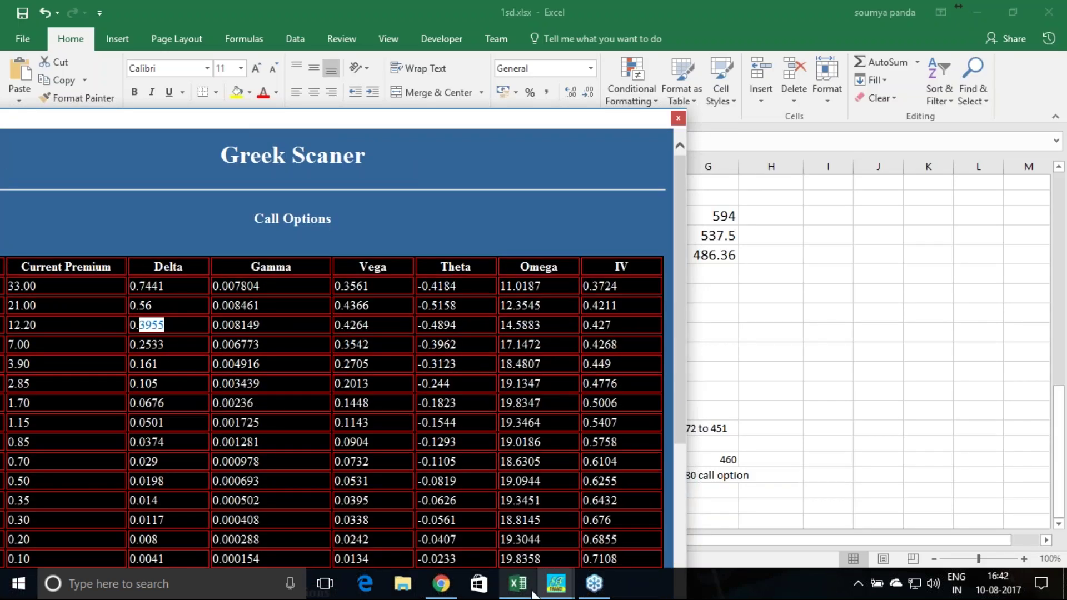
pyautogui.click(555, 584)
pyautogui.click(547, 536)
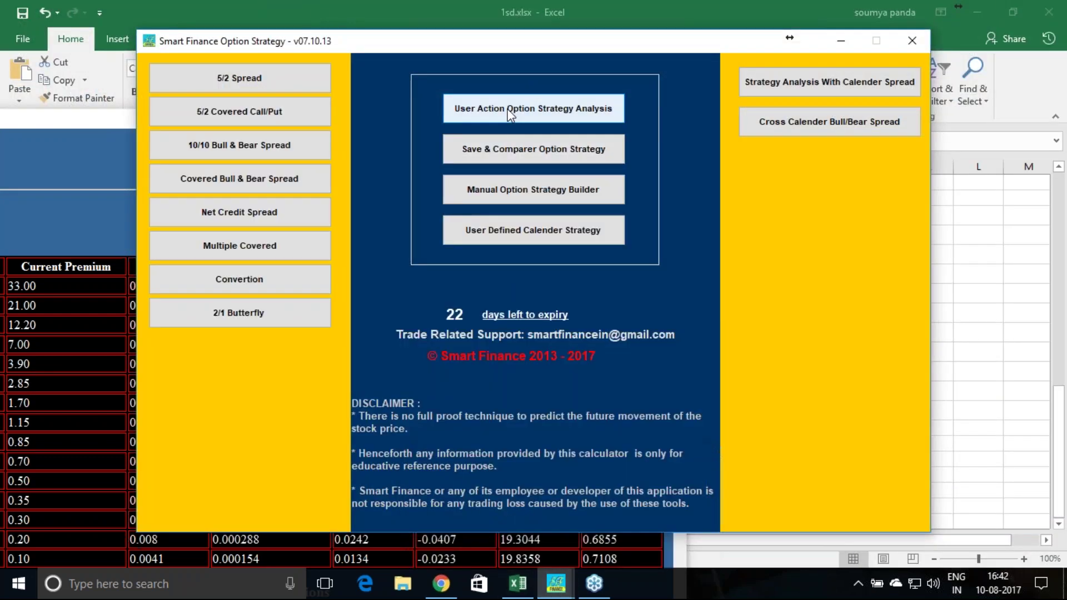
# - Start a custom strategy analysis and load STOCK FUTURE data for SUNPHARMA
pyautogui.click(510, 114)
pyautogui.click(96, 49)
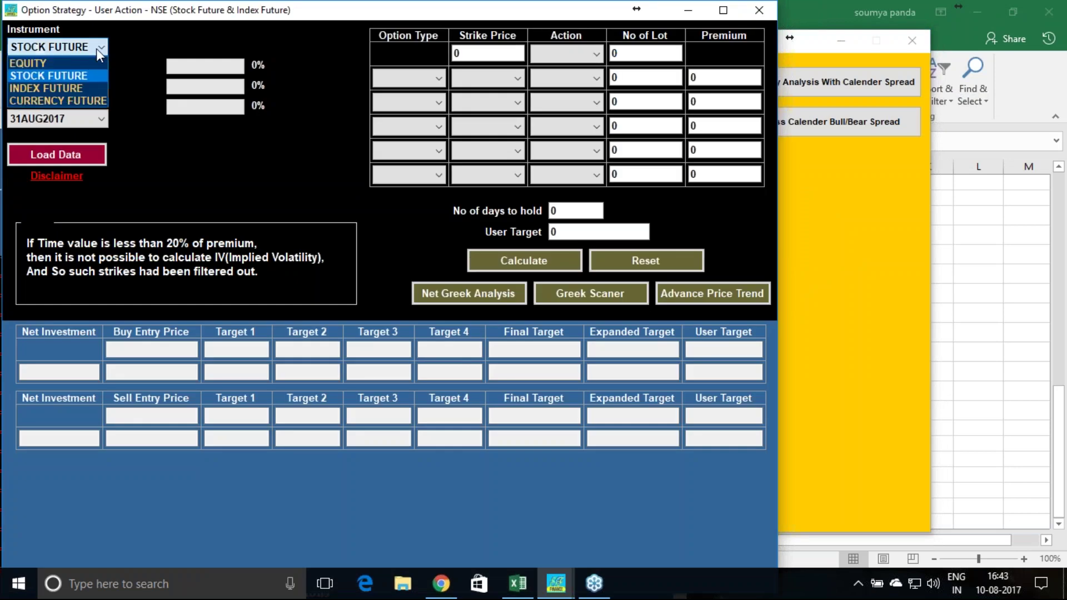
pyautogui.click(73, 75)
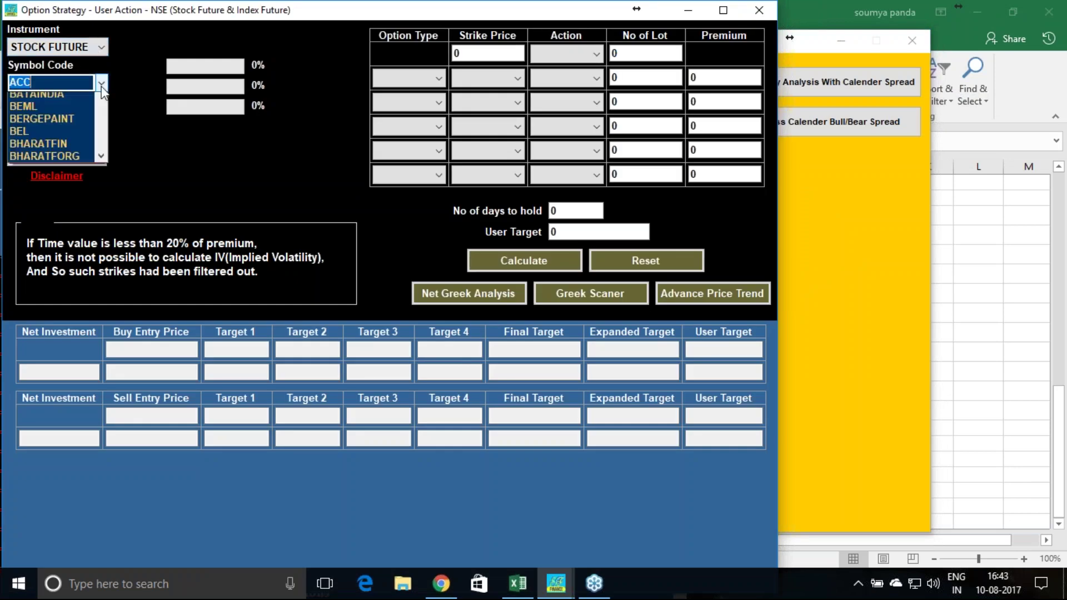
pyautogui.write('su')
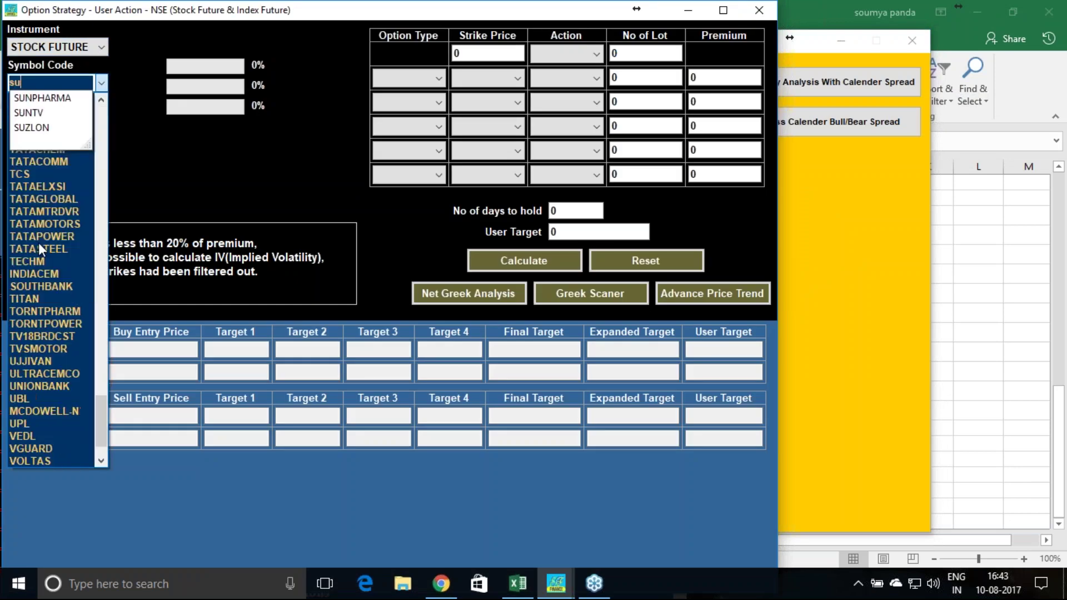
pyautogui.write('n')
pyautogui.click(40, 99)
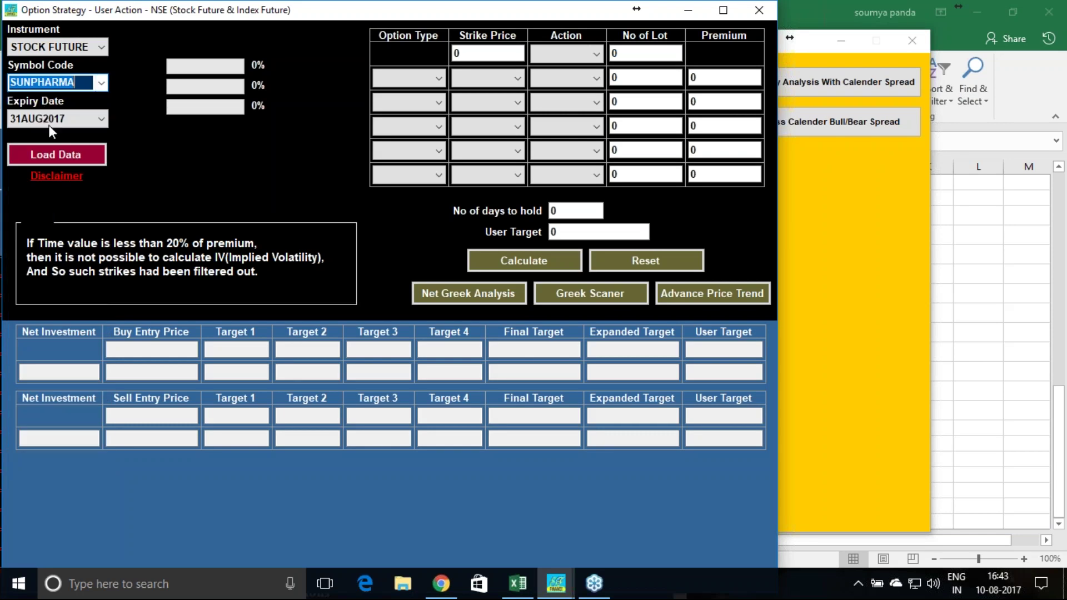
pyautogui.click(63, 156)
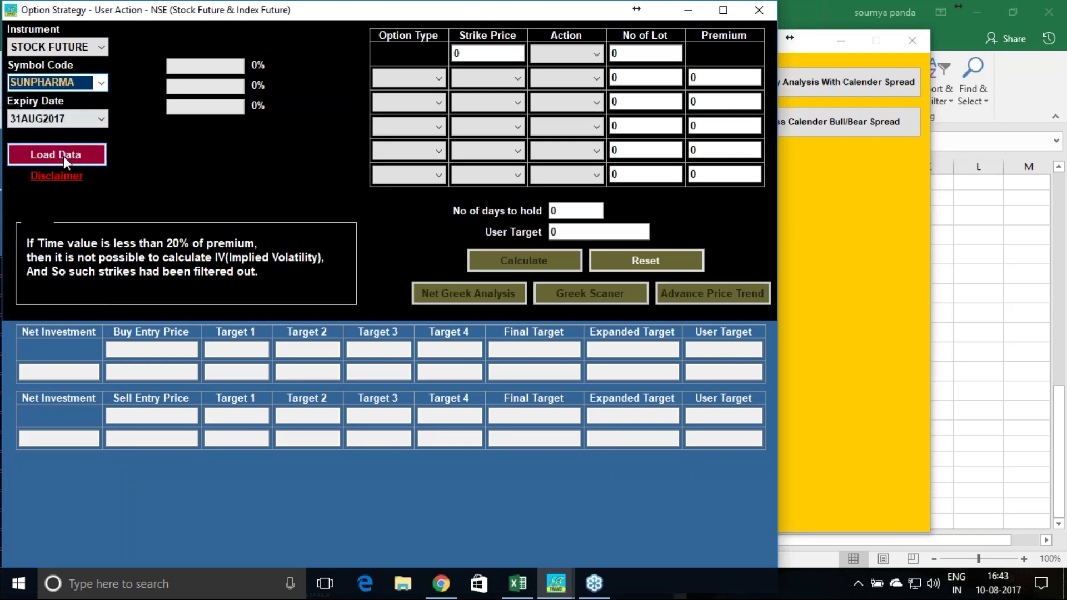
pyautogui.click(585, 346)
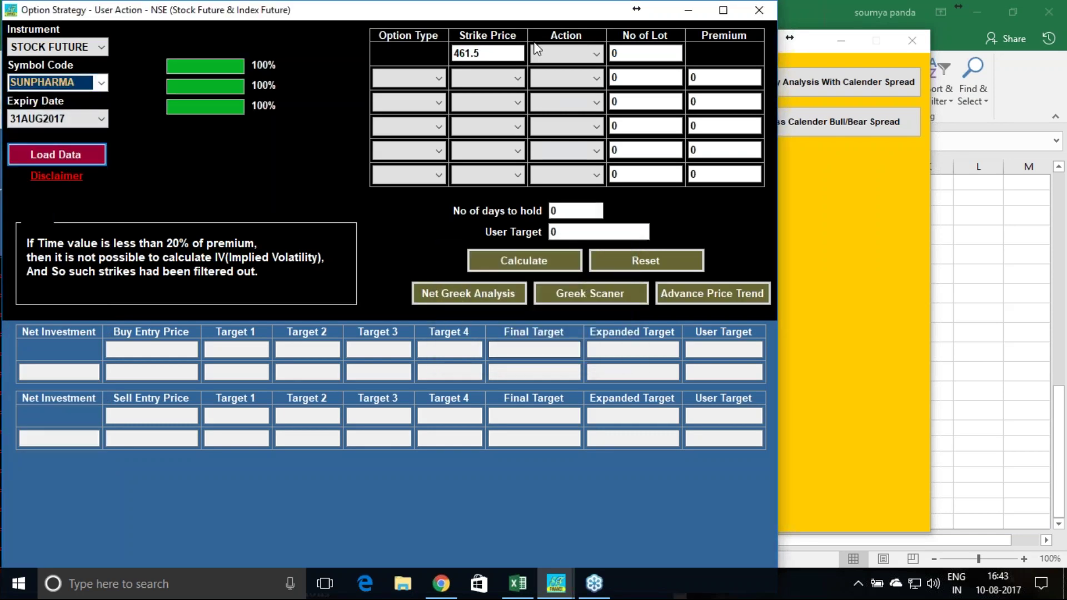
# - Set the first leg to sell 1 future and the second leg to sell 1 lot of the 460 put
pyautogui.click(567, 53)
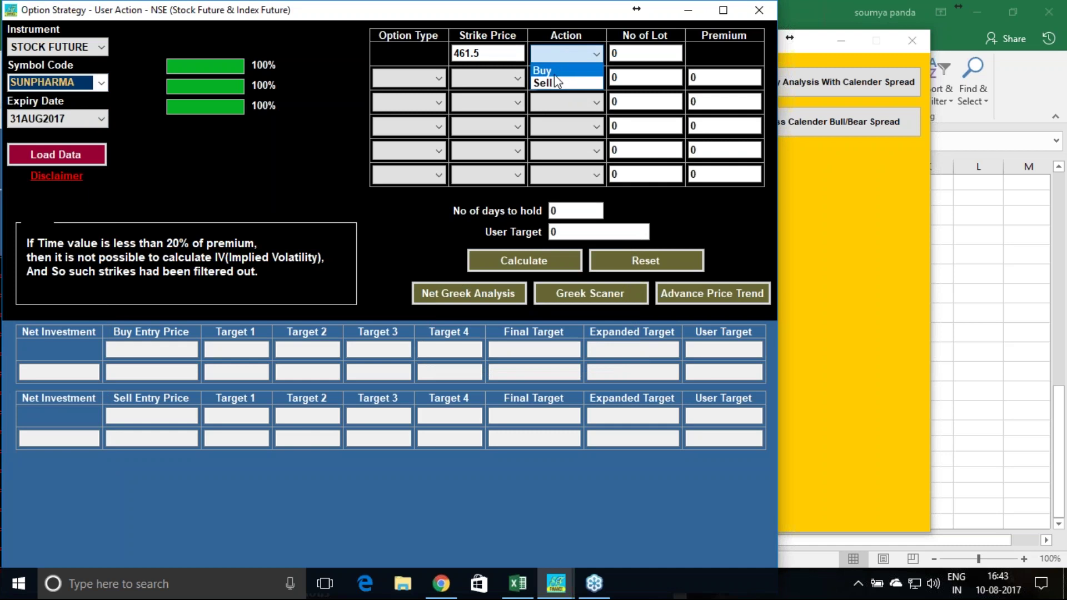
pyautogui.click(549, 82)
pyautogui.click(625, 53)
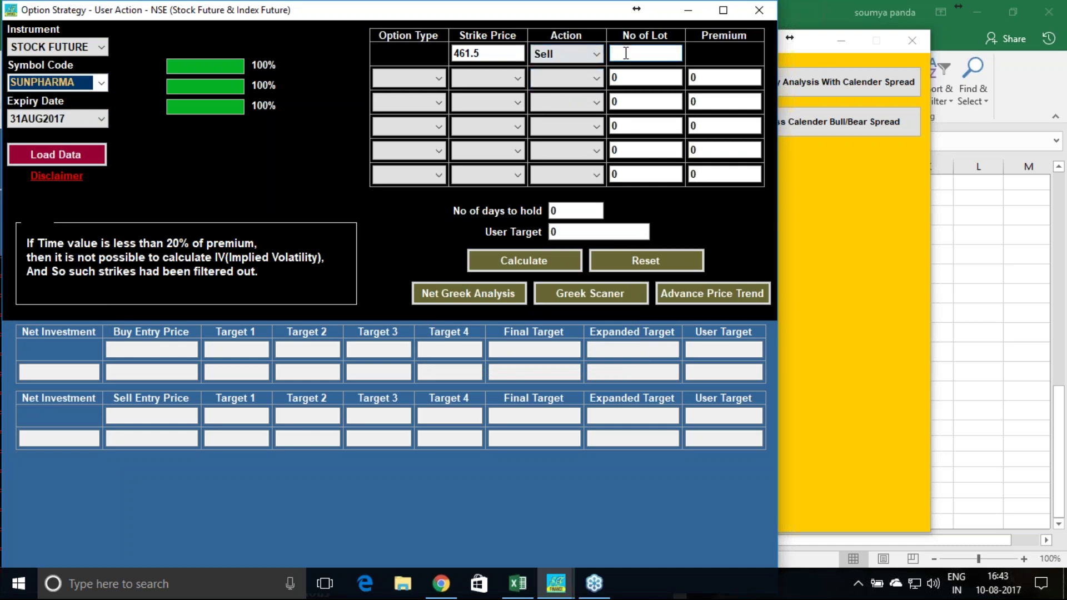
pyautogui.write('1')
pyautogui.click(411, 87)
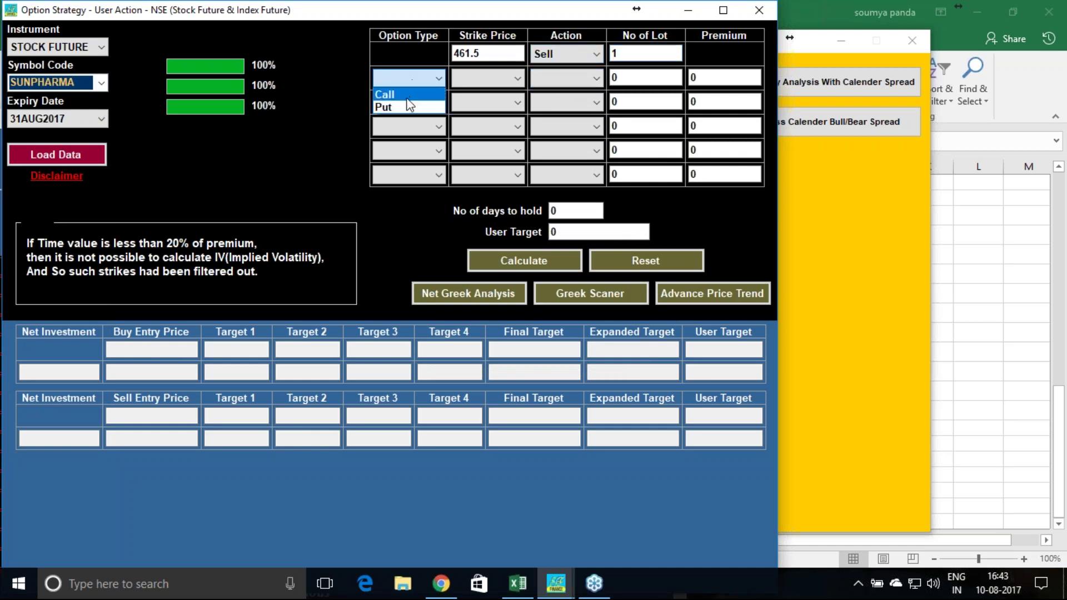
pyautogui.click(412, 104)
pyautogui.click(513, 77)
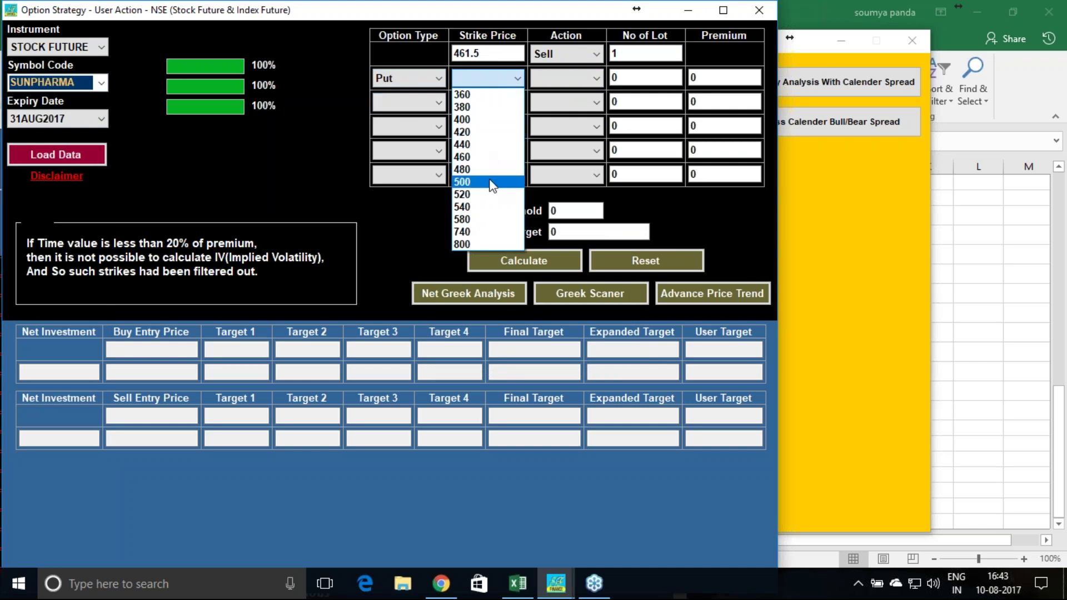
pyautogui.click(488, 158)
pyautogui.click(561, 79)
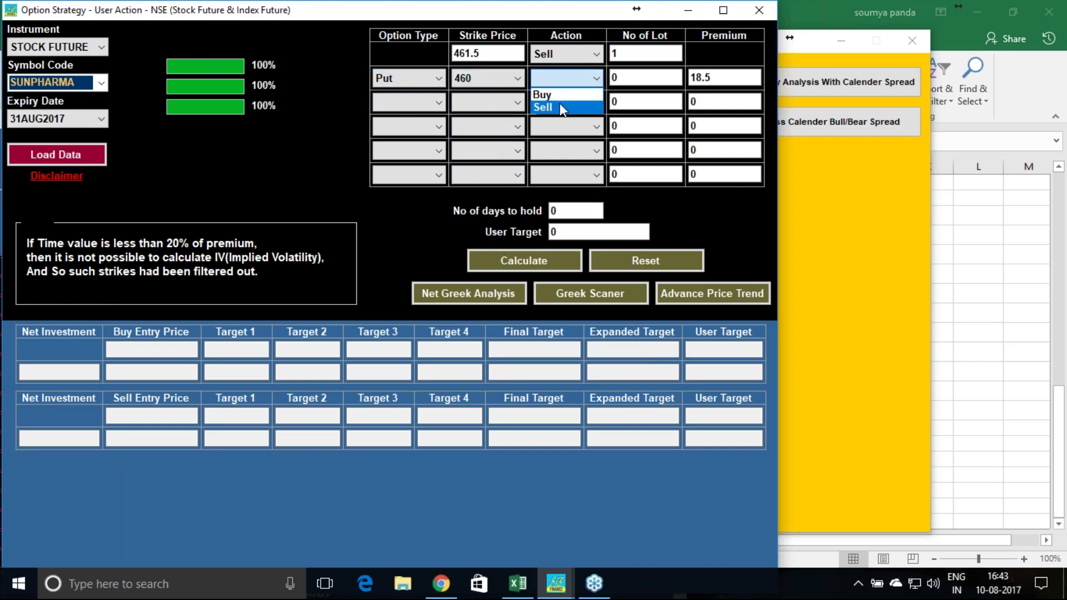
pyautogui.click(560, 105)
pyautogui.click(624, 77)
pyautogui.write('1')
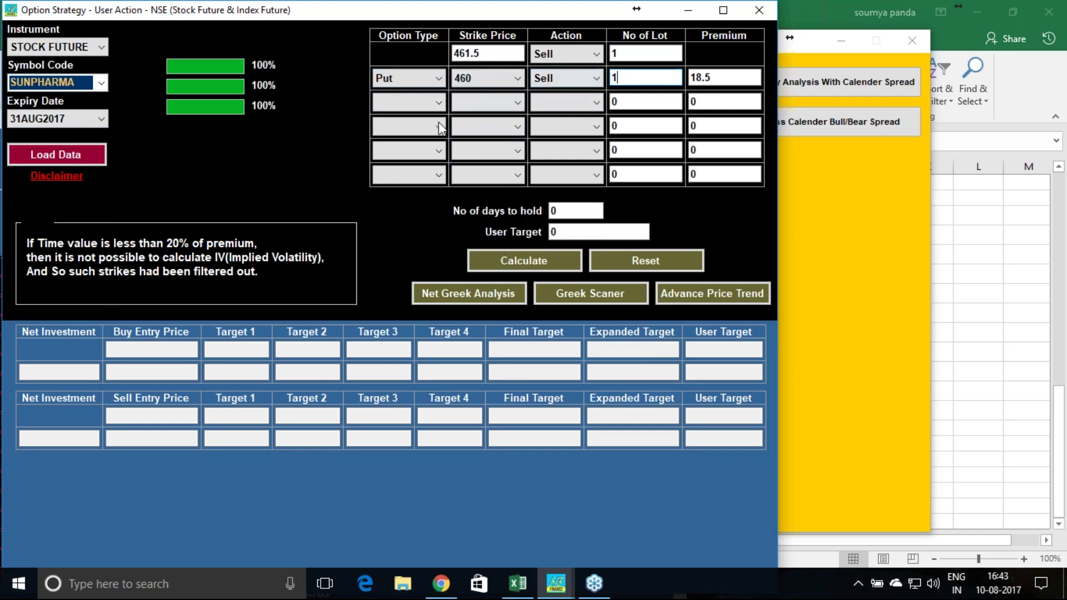
# - Set the third leg to buy 1 lot of the 480 call, hold 5 days, and calculate the targets
pyautogui.click(425, 103)
pyautogui.click(435, 114)
pyautogui.click(486, 102)
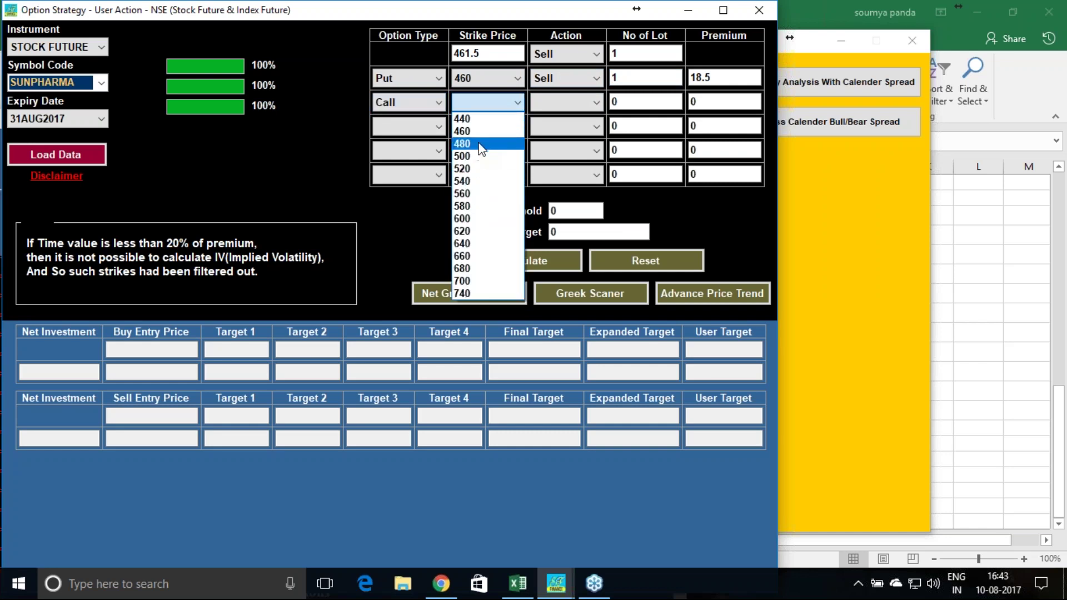
pyautogui.click(481, 145)
pyautogui.click(572, 103)
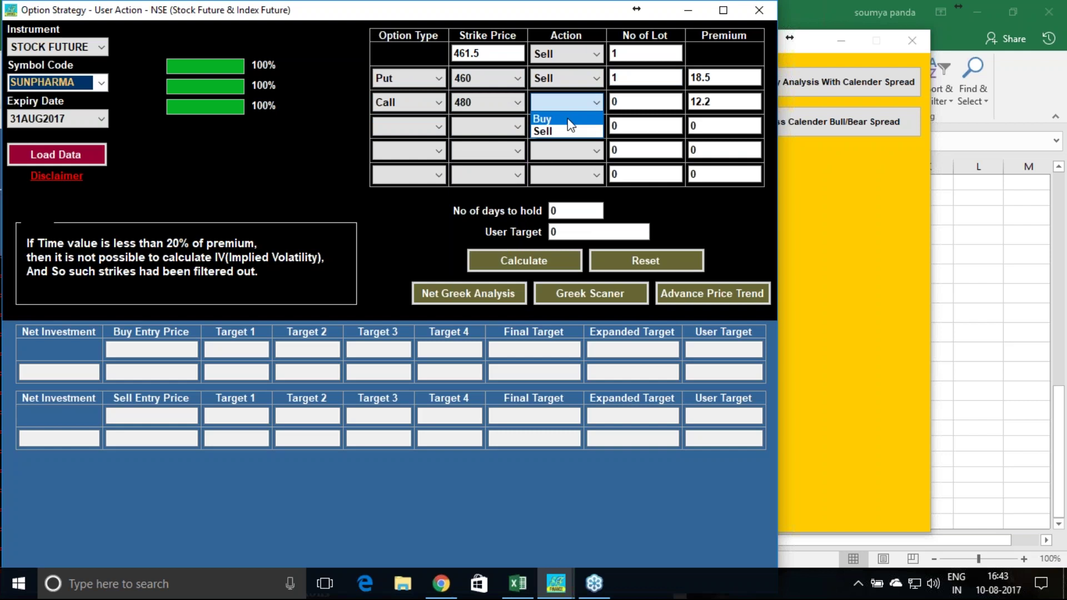
pyautogui.click(570, 120)
pyautogui.click(622, 101)
pyautogui.write('1')
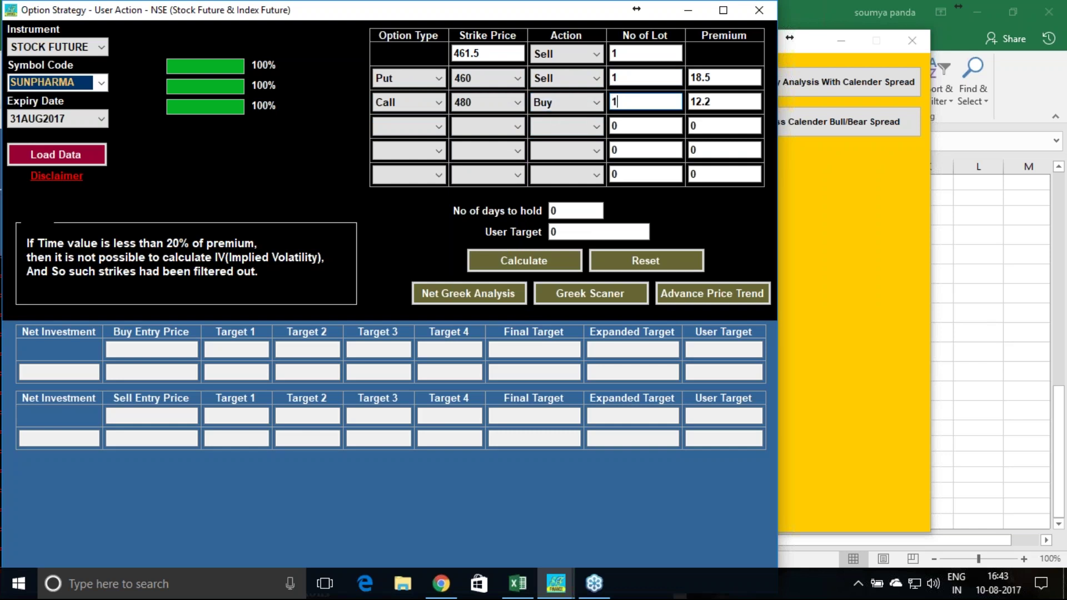
pyautogui.click(560, 212)
pyautogui.click(536, 262)
# - In the Greek scanner mark the 480 call delta 0.3998 and 460 put delta -0.4411, then return to the strategy results
pyautogui.click(576, 296)
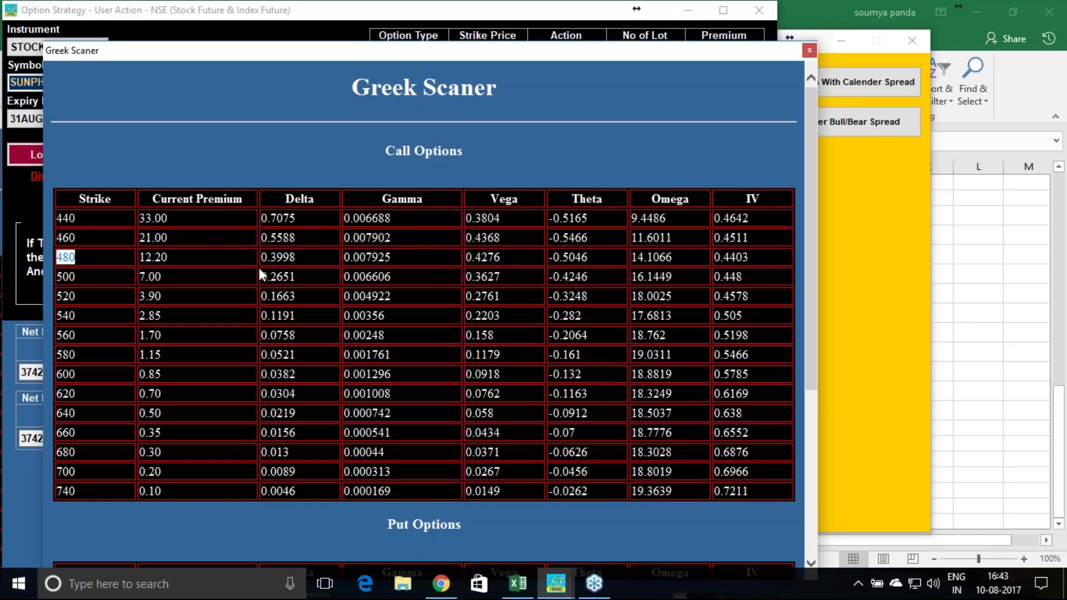
pyautogui.moveTo(295, 258); pyautogui.dragTo(277, 259)
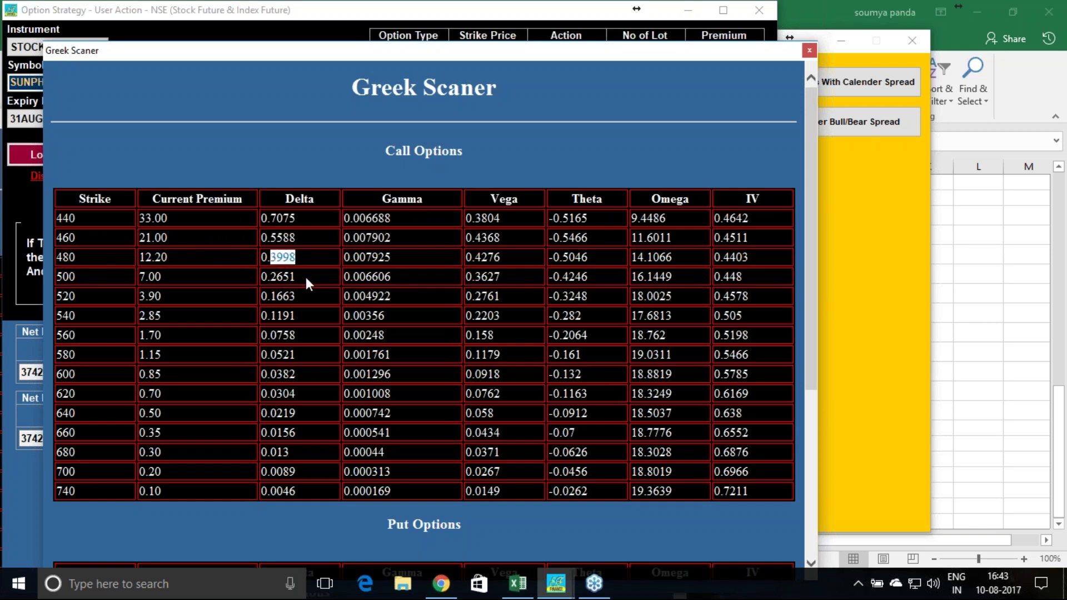
pyautogui.scroll(-3, 306, 277)
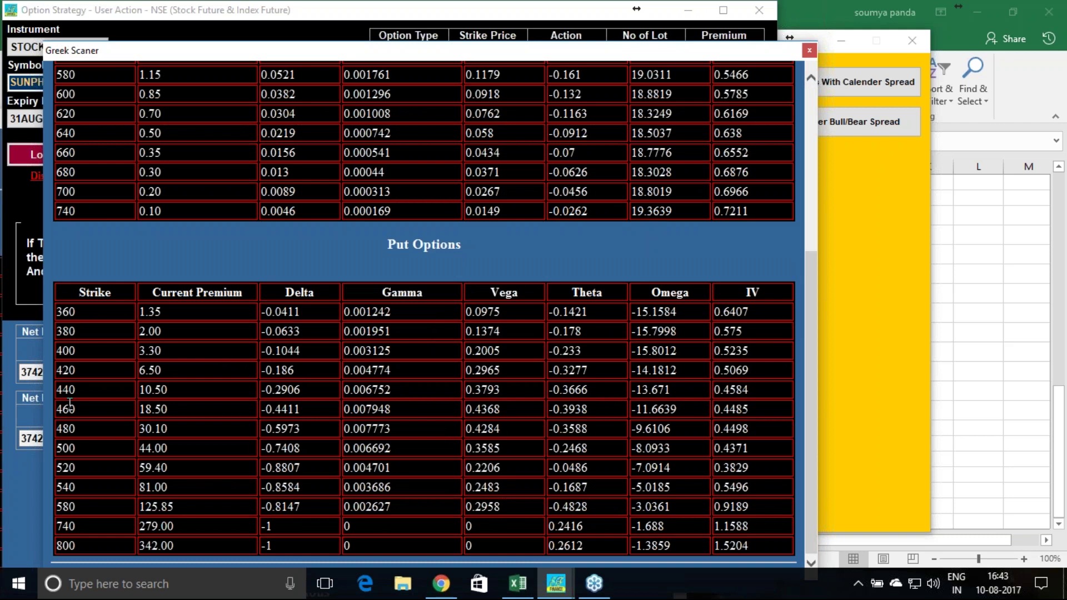
pyautogui.moveTo(299, 410); pyautogui.dragTo(278, 410)
pyautogui.moveTo(555, 583)
pyautogui.click(853, 188)
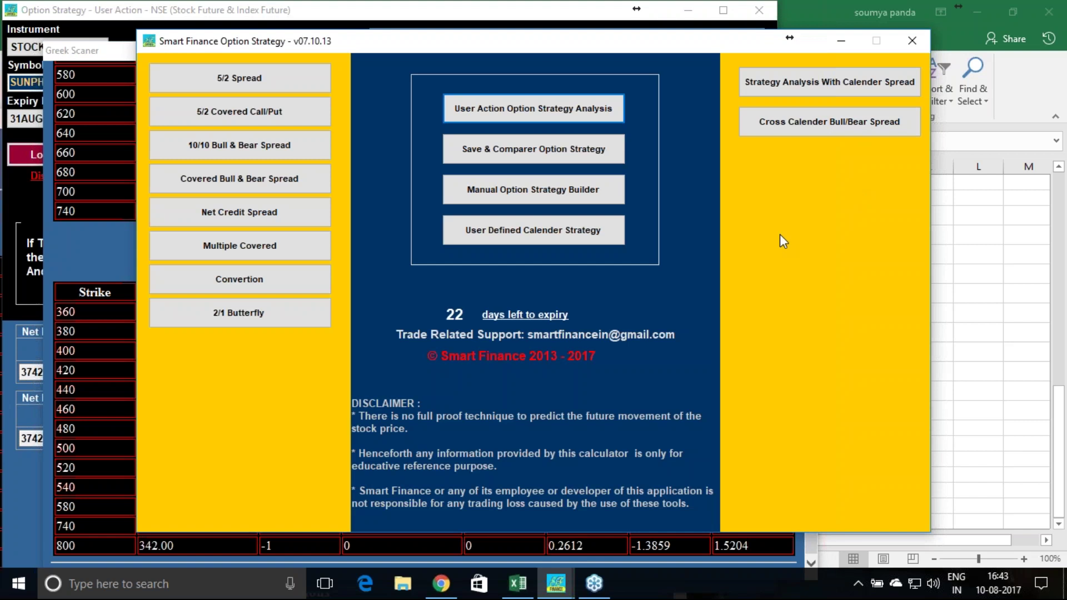
pyautogui.click(644, 543)
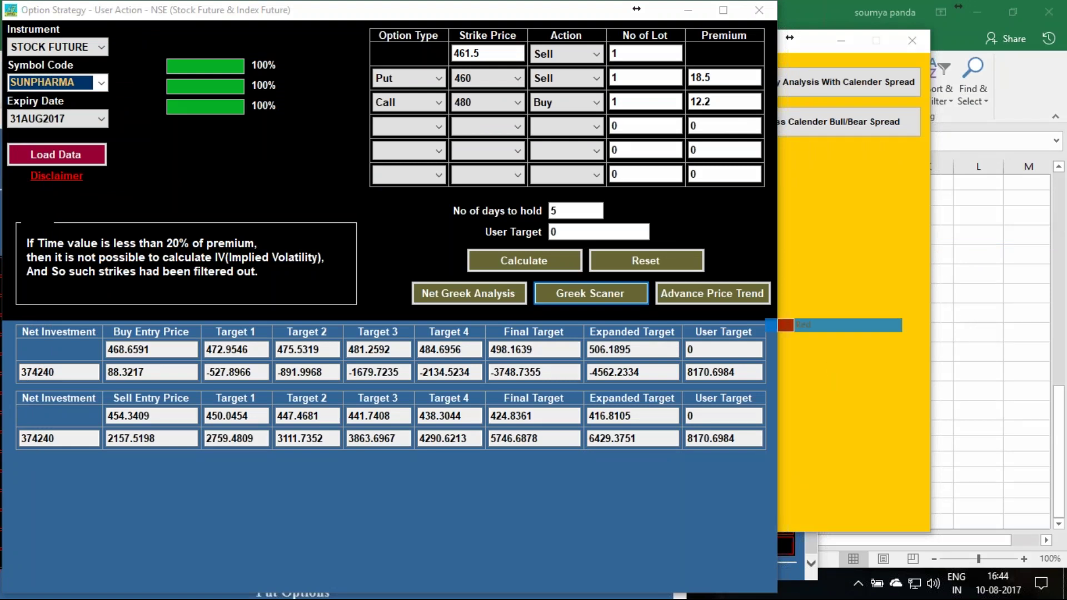
# - Handwrite the net-delta arithmetic (-1 + 0.44, underlined, with the remainder below) beside Load Data
pyautogui.moveTo(154, 141); pyautogui.dragTo(197, 154)
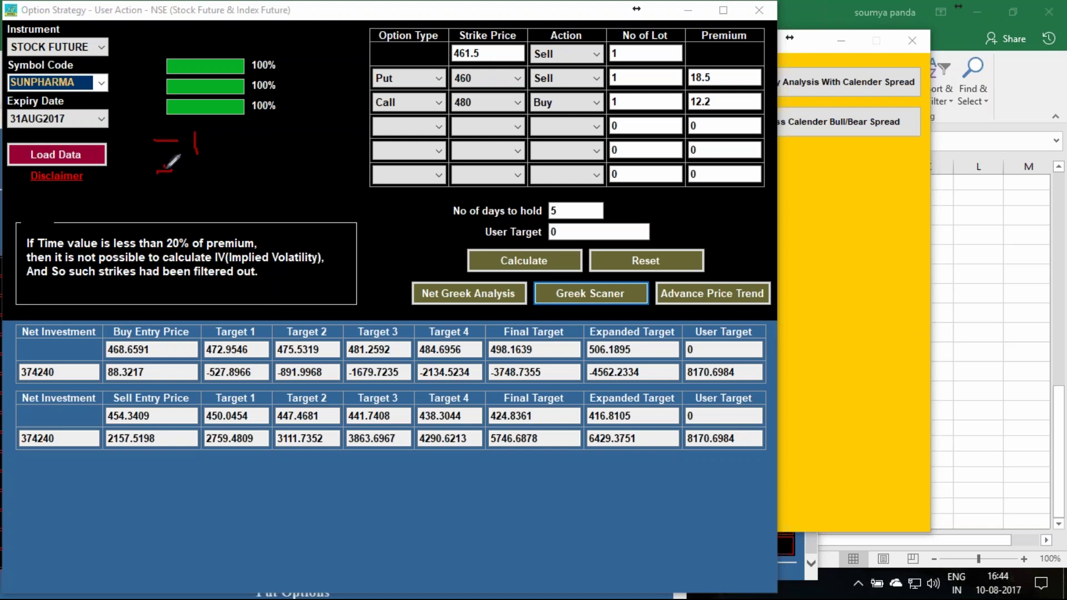
pyautogui.moveTo(155, 169); pyautogui.dragTo(168, 173)
pyautogui.moveTo(180, 162)
pyautogui.mouseDown()
pyautogui.moveTo(188, 176)
pyautogui.moveTo(183, 167)
pyautogui.mouseUp()
pyautogui.click(197, 172)
pyautogui.moveTo(206, 166); pyautogui.dragTo(249, 180)
pyautogui.moveTo(117, 191)
pyautogui.mouseDown()
pyautogui.moveTo(147, 179)
pyautogui.moveTo(155, 188)
pyautogui.mouseUp()
pyautogui.moveTo(260, 149); pyautogui.dragTo(267, 176)
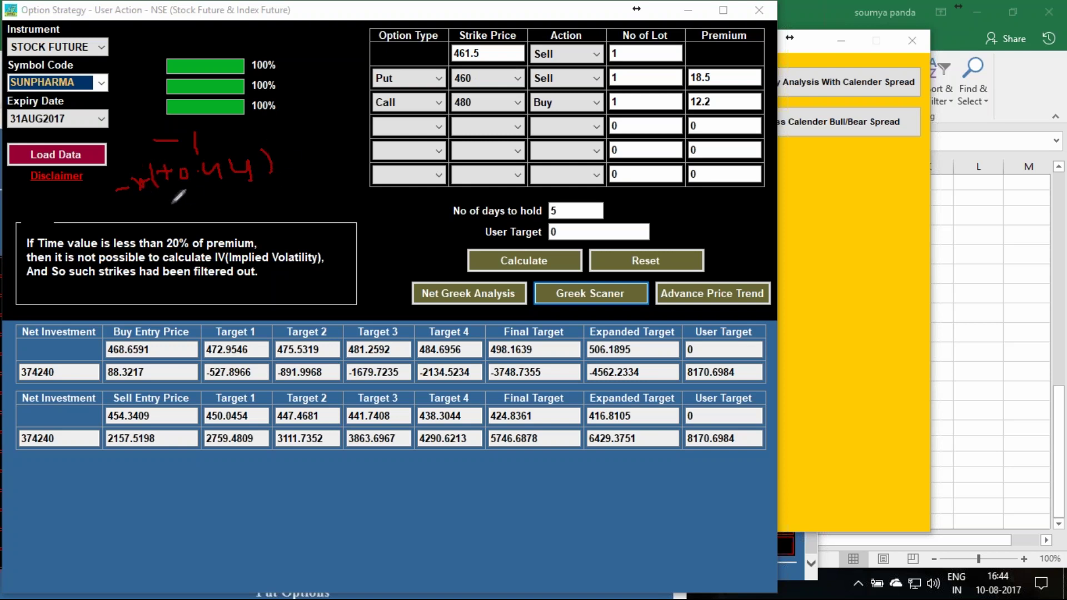
pyautogui.moveTo(171, 204); pyautogui.dragTo(276, 185)
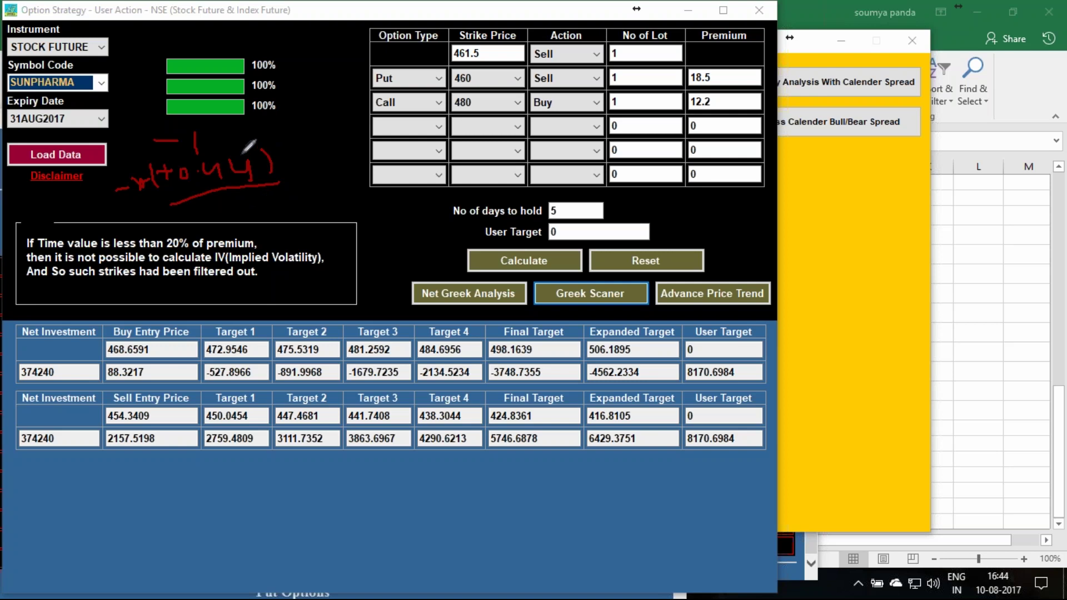
pyautogui.moveTo(280, 194); pyautogui.dragTo(284, 210)
pyautogui.moveTo(247, 200)
pyautogui.mouseDown()
pyautogui.moveTo(260, 211)
pyautogui.moveTo(265, 190)
pyautogui.moveTo(232, 212)
pyautogui.mouseUp()
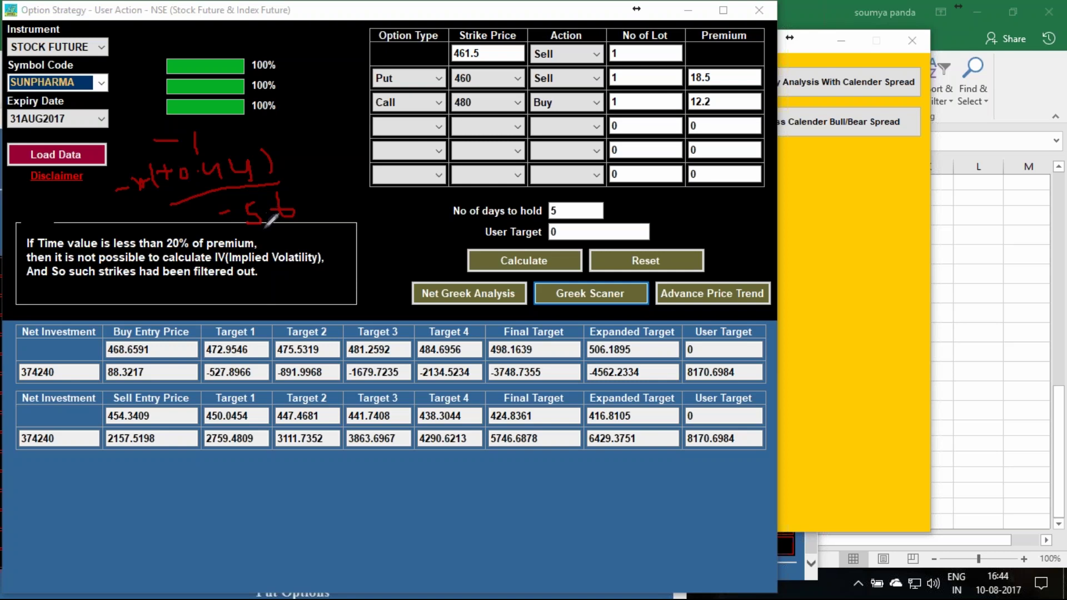
pyautogui.moveTo(269, 225)
pyautogui.mouseDown()
pyautogui.moveTo(272, 241)
pyautogui.moveTo(288, 228)
pyautogui.moveTo(298, 242)
pyautogui.mouseUp()
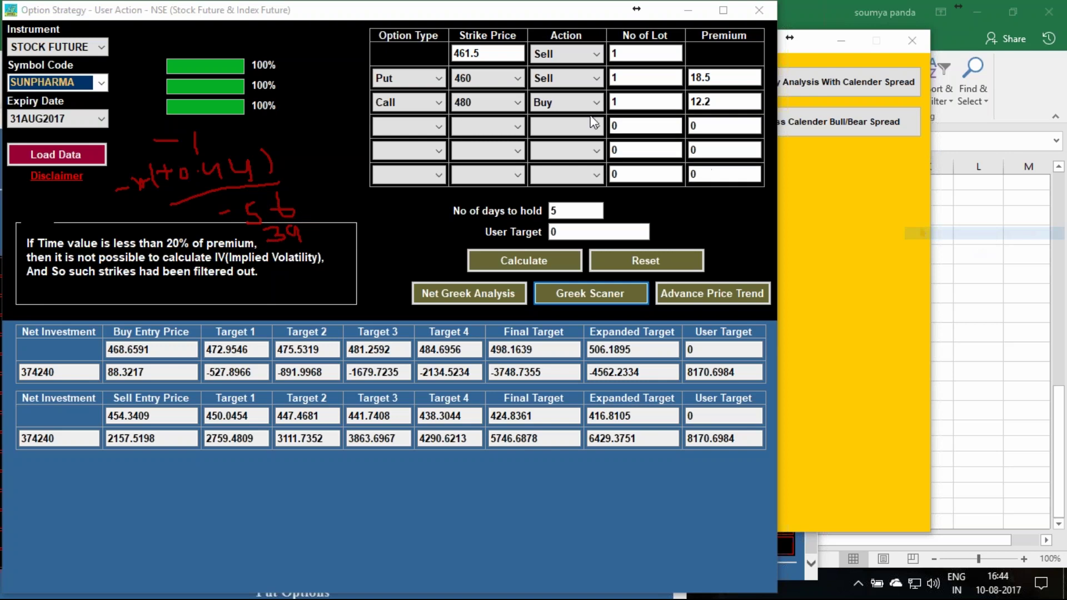
# - Change the 480 call leg to 2 lots, note a circled 24, and recalculate the strategy
pyautogui.doubleClick(611, 101)
pyautogui.write('2')
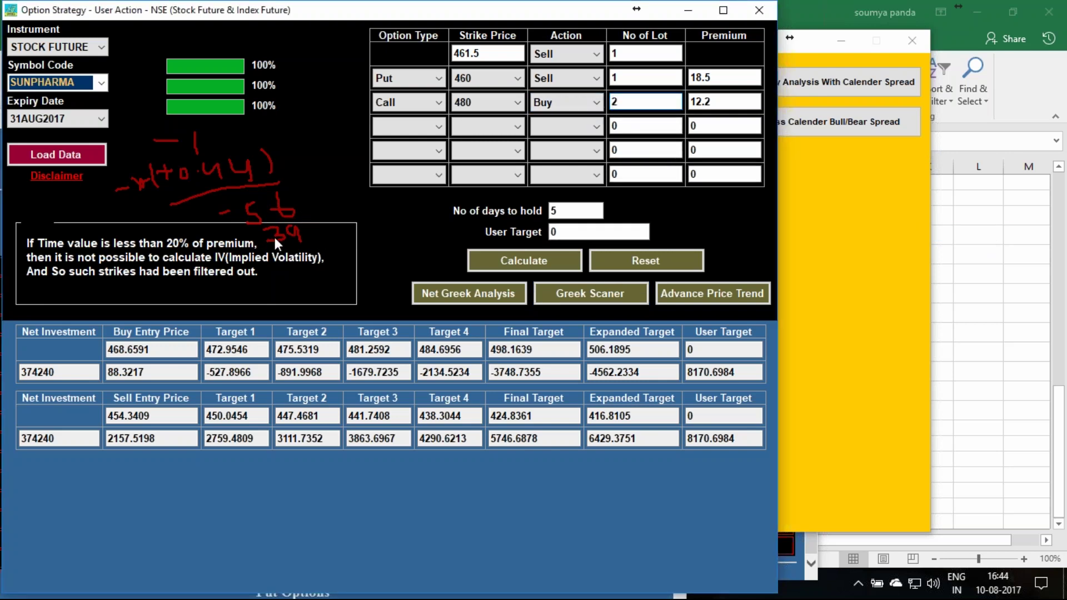
pyautogui.click(992, 232)
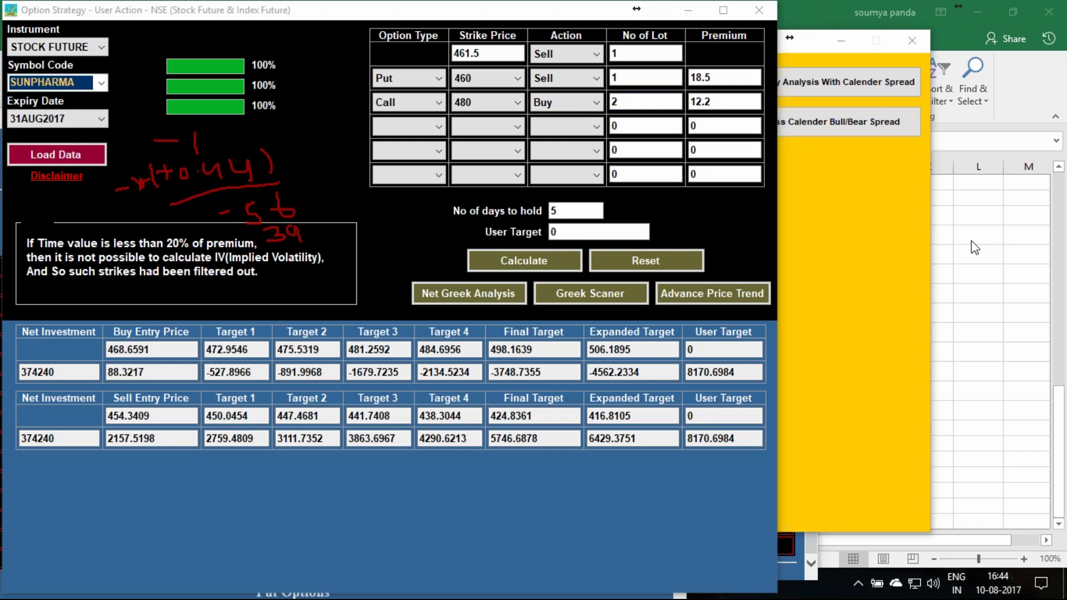
pyautogui.click(277, 236)
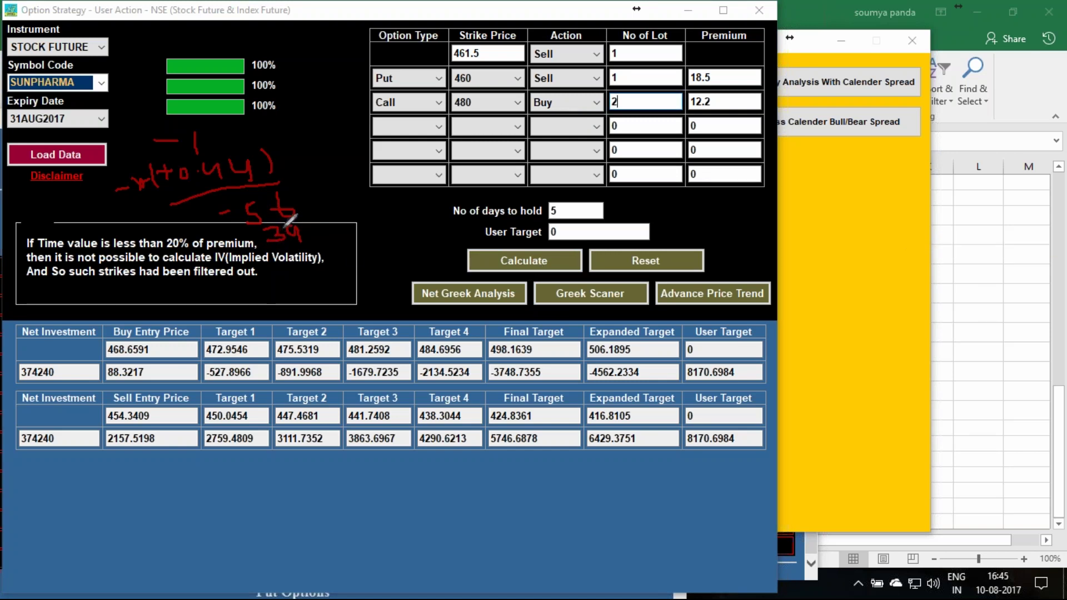
pyautogui.moveTo(288, 220)
pyautogui.mouseDown()
pyautogui.moveTo(309, 240)
pyautogui.moveTo(294, 242)
pyautogui.mouseUp()
pyautogui.moveTo(277, 283); pyautogui.dragTo(354, 258)
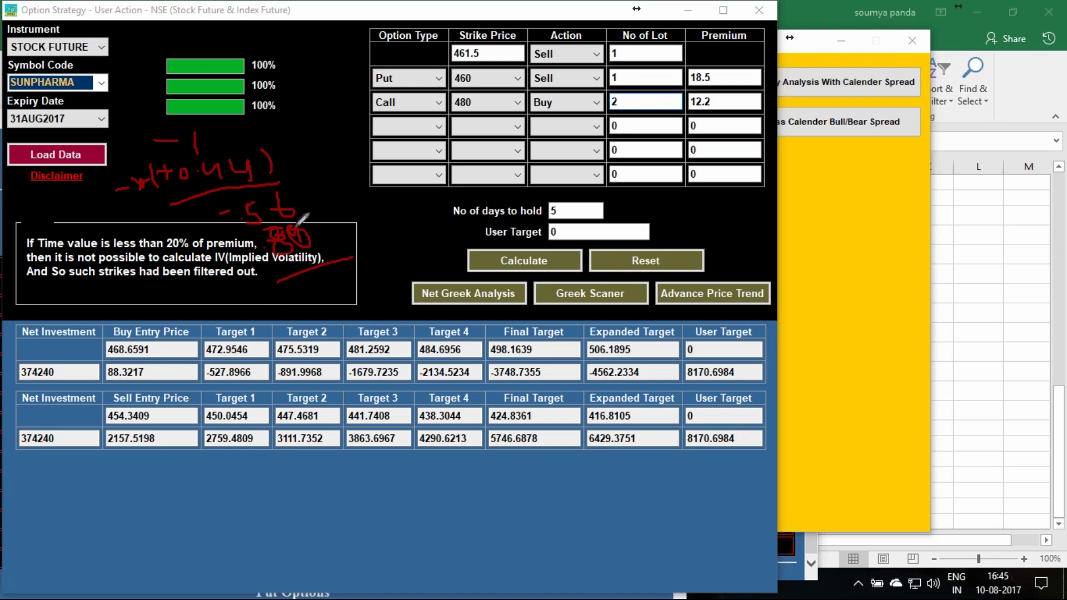
pyautogui.moveTo(335, 282)
pyautogui.mouseDown()
pyautogui.moveTo(355, 274)
pyautogui.moveTo(355, 301)
pyautogui.moveTo(330, 287)
pyautogui.moveTo(357, 301)
pyautogui.moveTo(322, 299)
pyautogui.moveTo(374, 292)
pyautogui.mouseUp()
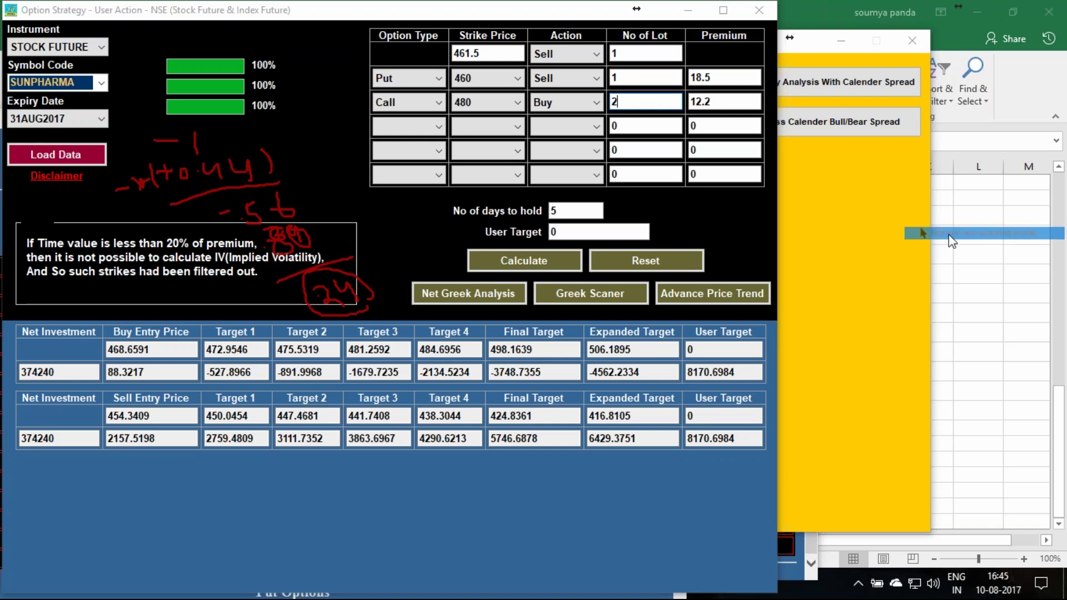
pyautogui.click(523, 264)
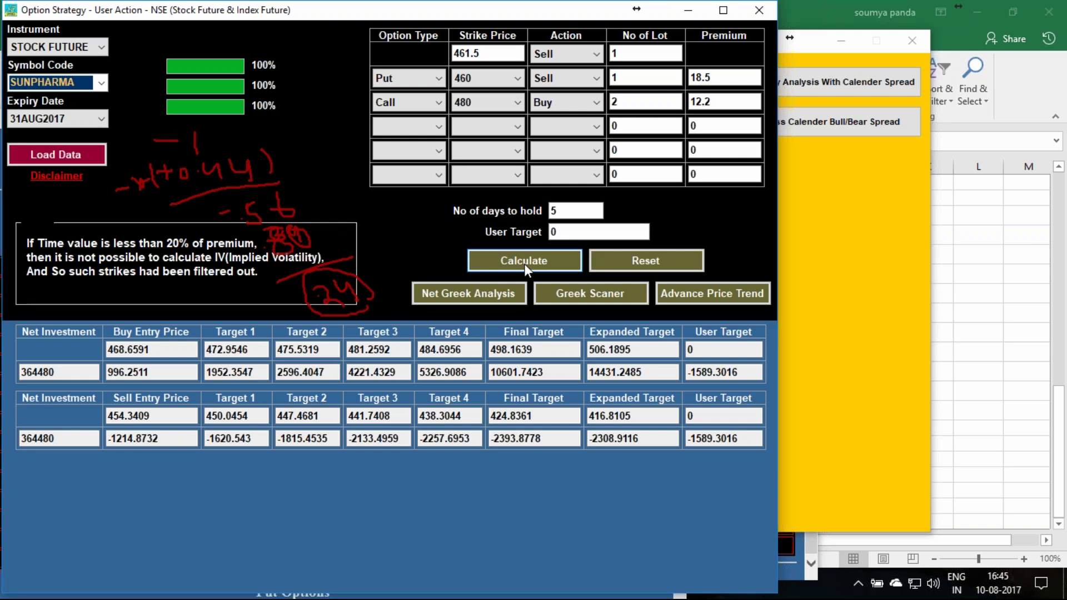
# - Refresh the targets, then review the =B+C37 formulas behind the 0.786, 0.888, 1.236 and 1.618 upside levels in Excel
pyautogui.click(516, 265)
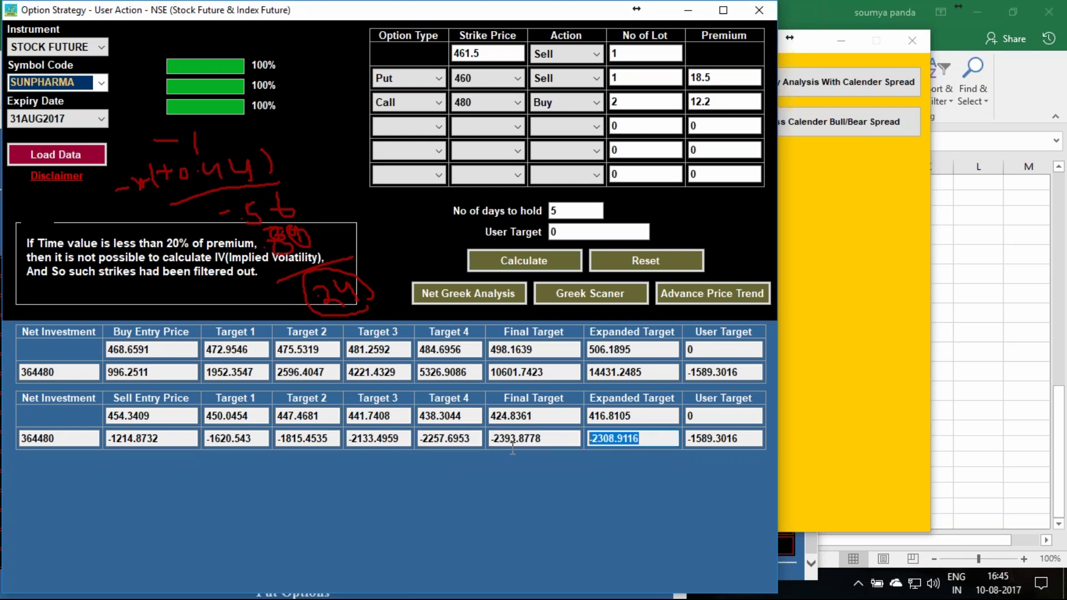
pyautogui.moveTo(440, 439); pyautogui.dragTo(409, 440)
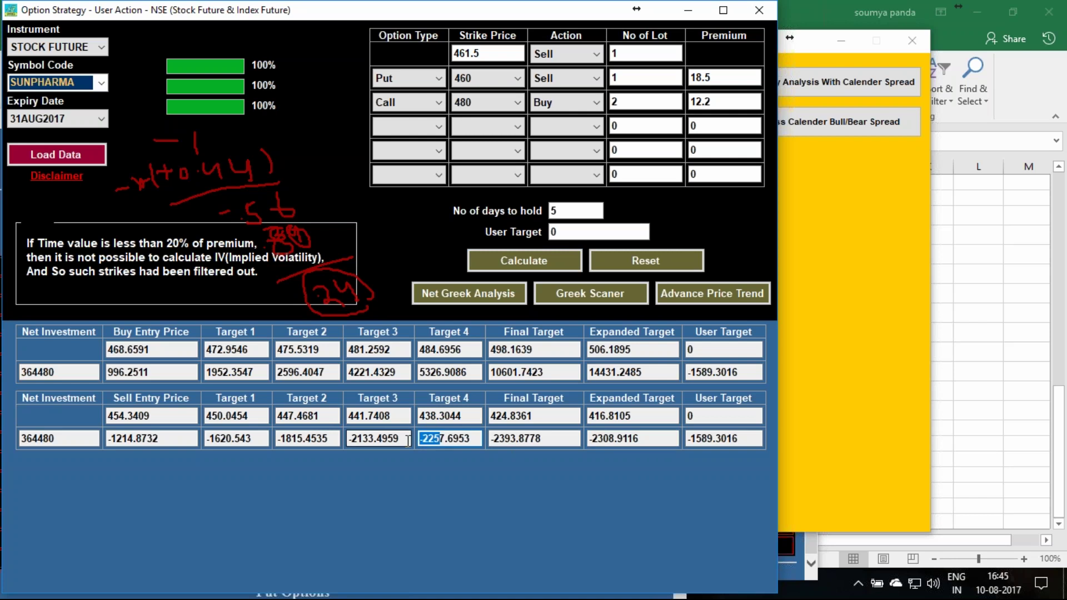
pyautogui.click(992, 474)
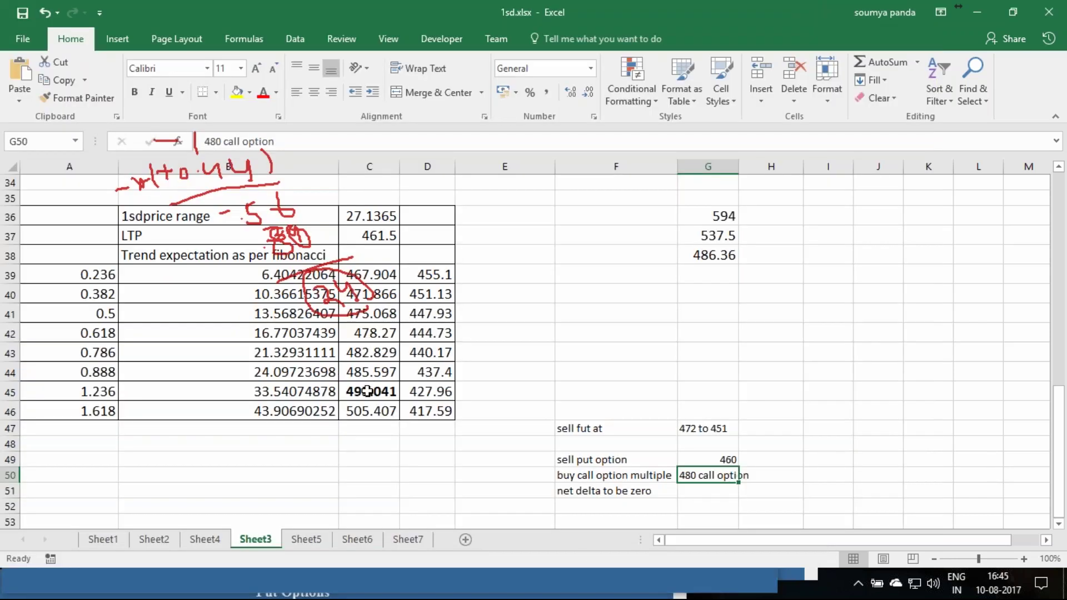
pyautogui.click(367, 354)
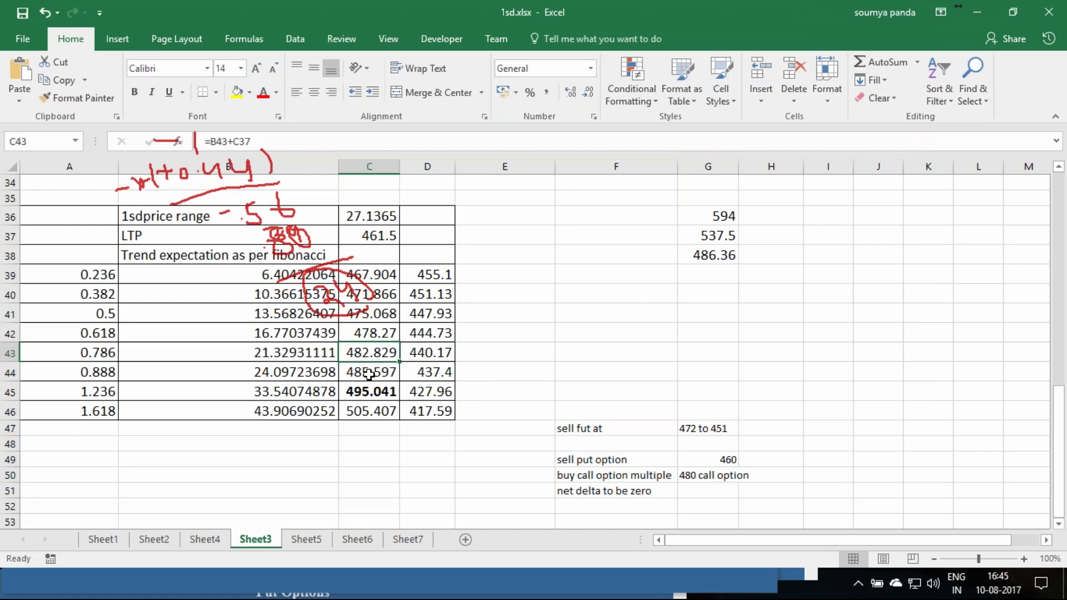
pyautogui.click(369, 372)
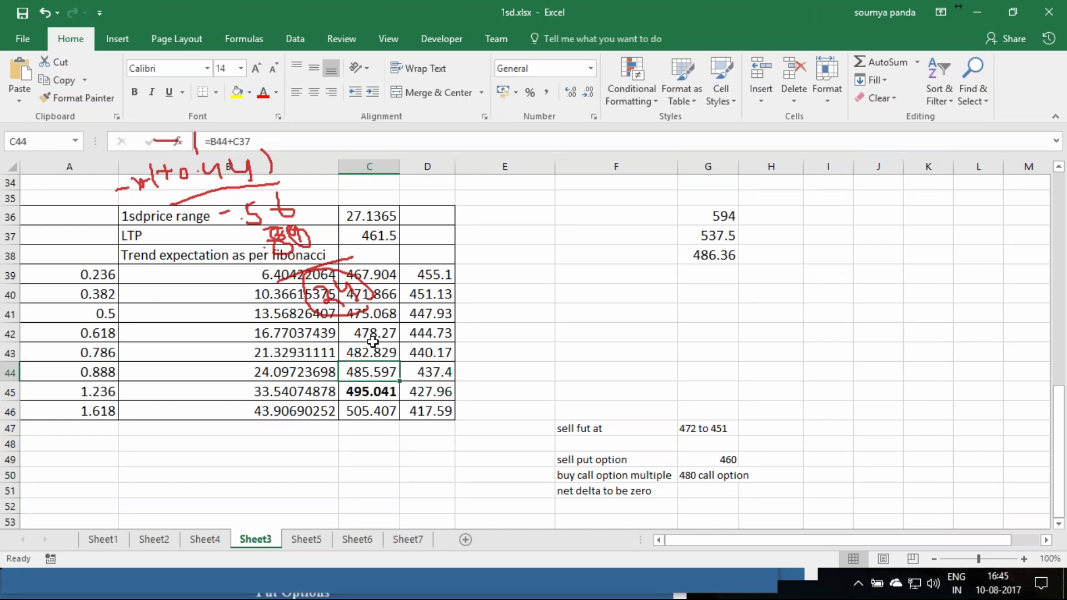
pyautogui.click(374, 396)
pyautogui.click(384, 413)
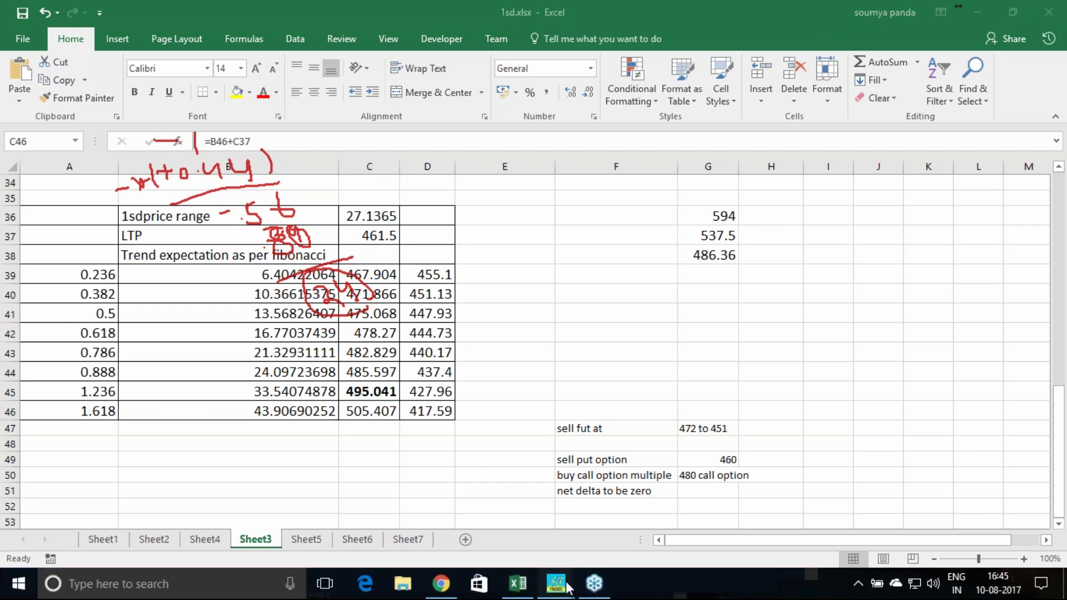
# - Bring the strategy results forward and select the 14431.2485 Expanded Target value
pyautogui.moveTo(556, 584)
pyautogui.click(653, 557)
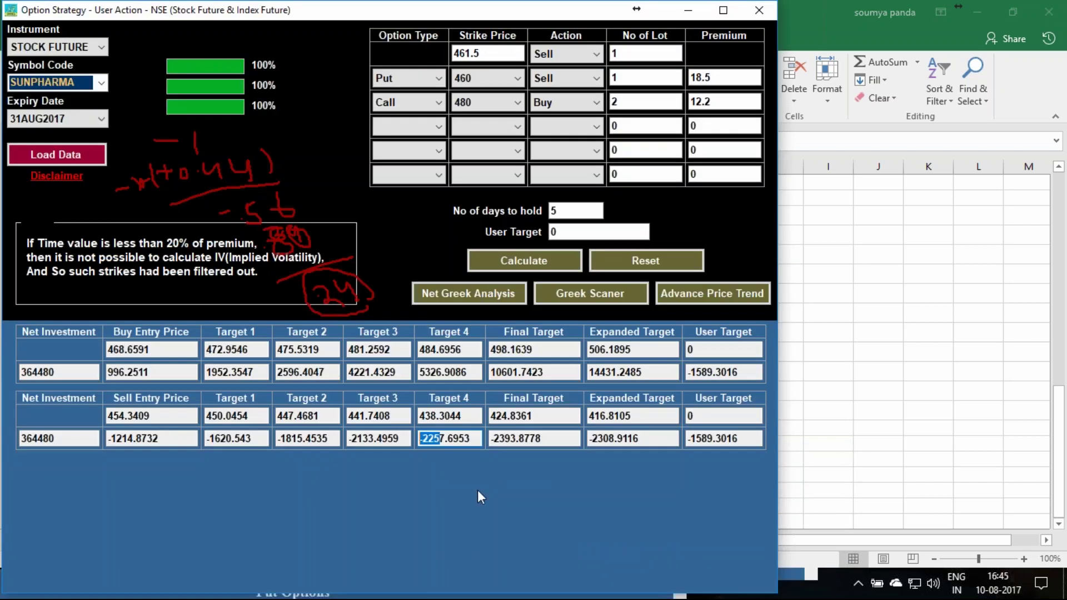
pyautogui.click(647, 373)
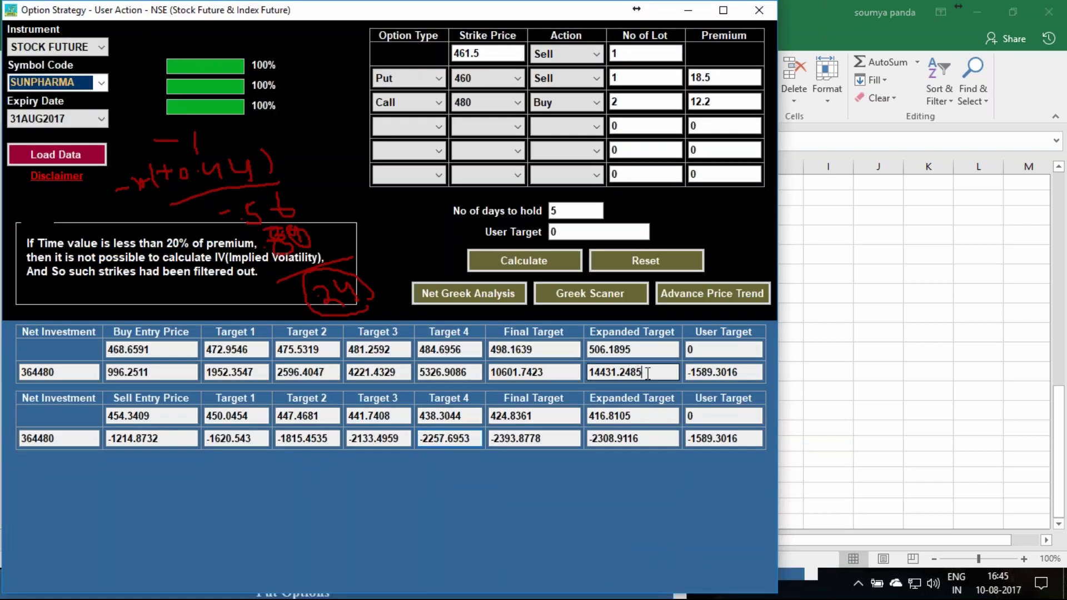
pyautogui.moveTo(647, 373); pyautogui.dragTo(589, 379)
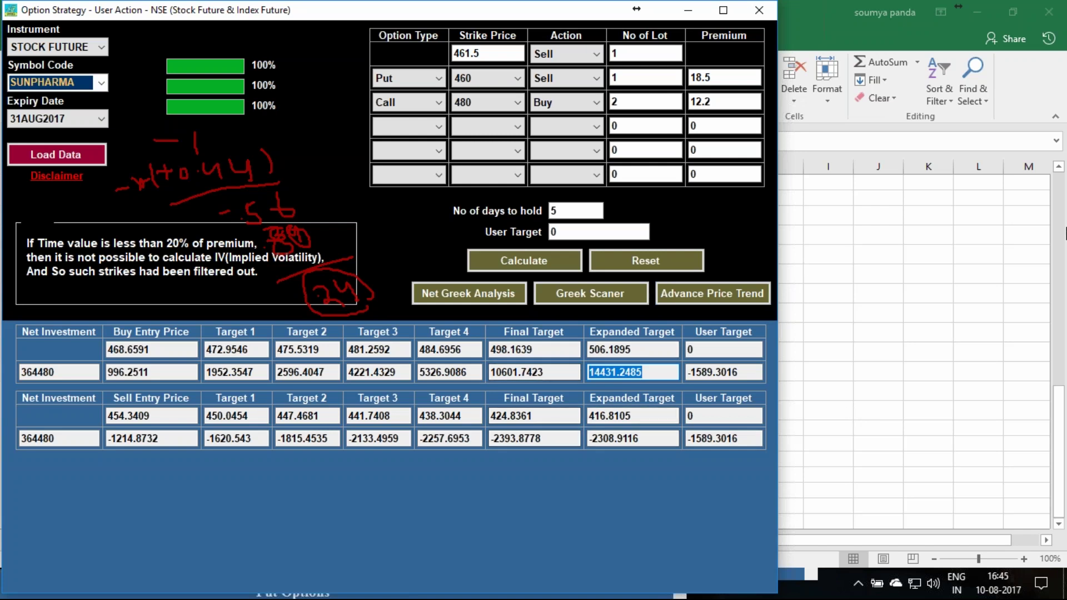
pyautogui.click(1018, 248)
pyautogui.click(409, 482)
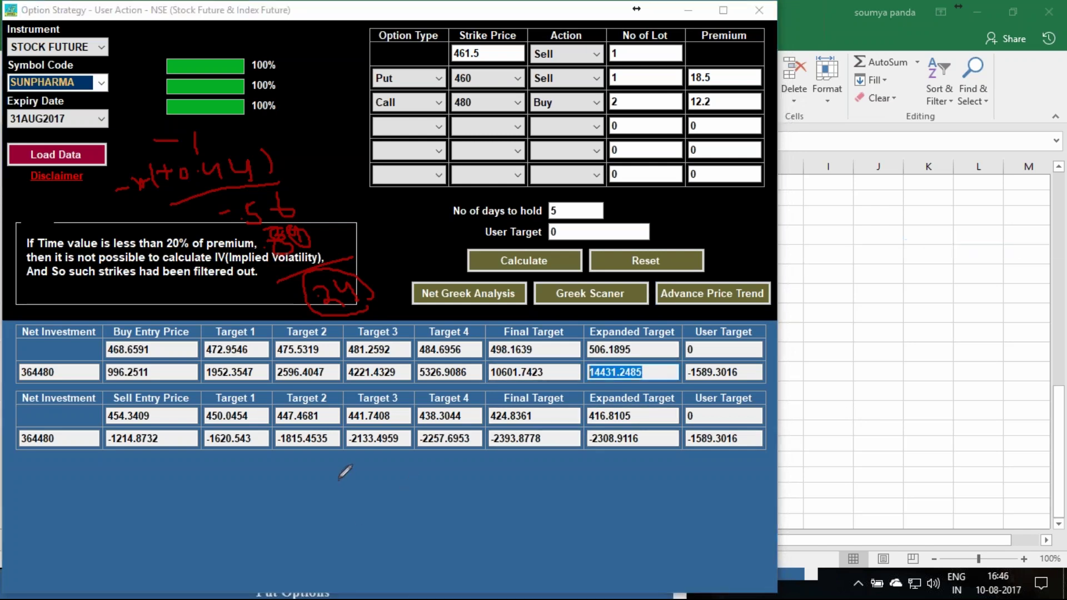
# - Handwrite a circled 1.6 below the results table and bring up the position's net Greeks
pyautogui.moveTo(339, 479); pyautogui.dragTo(345, 503)
pyautogui.moveTo(387, 468)
pyautogui.mouseDown()
pyautogui.moveTo(315, 497)
pyautogui.moveTo(425, 438)
pyautogui.moveTo(401, 494)
pyautogui.mouseUp()
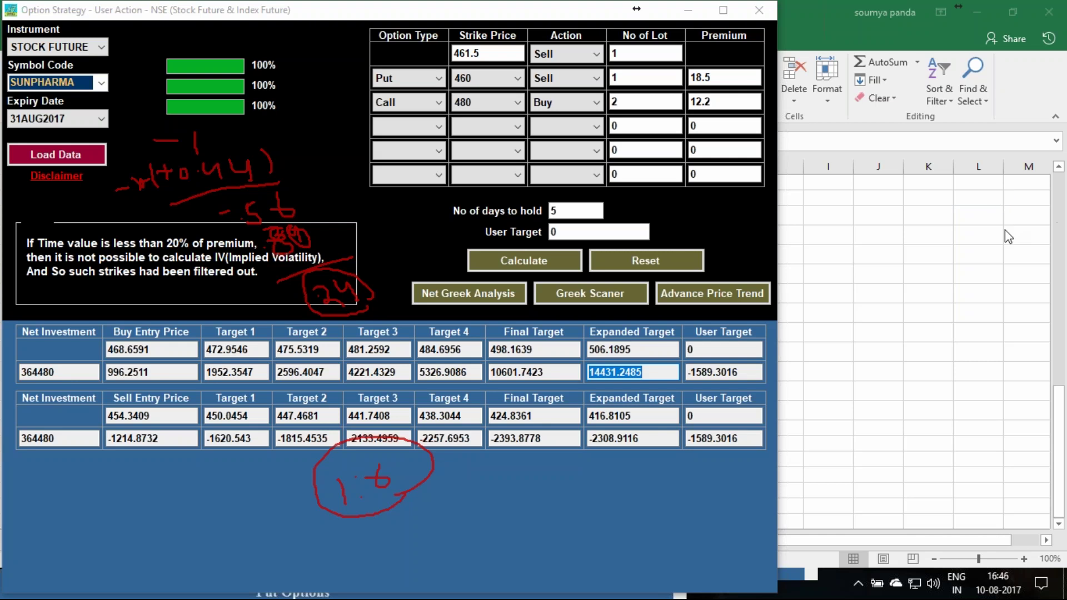
pyautogui.click(461, 291)
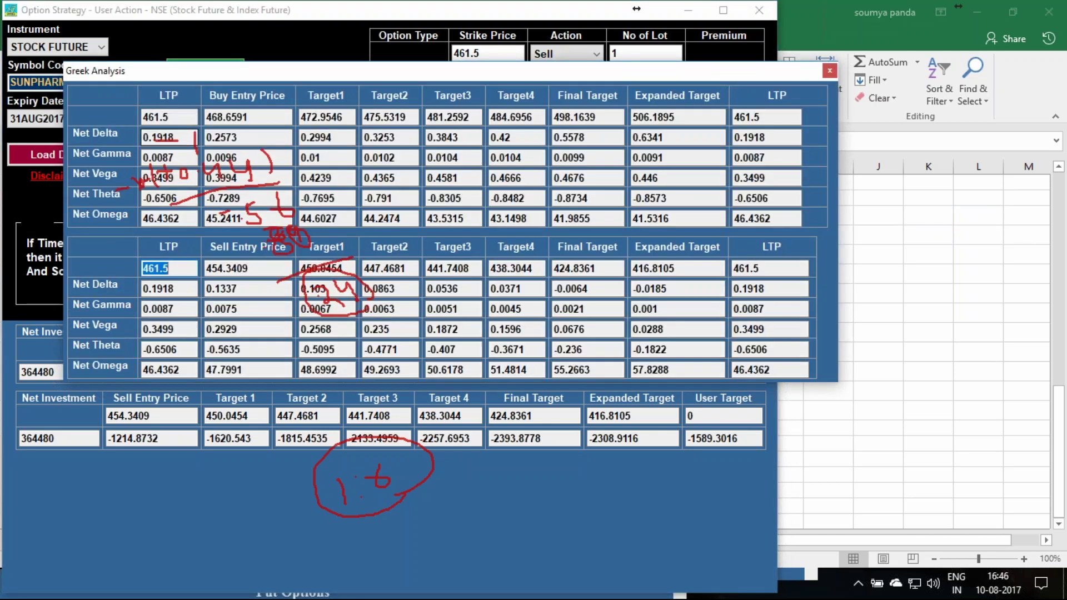
pyautogui.moveTo(151, 136); pyautogui.dragTo(174, 137)
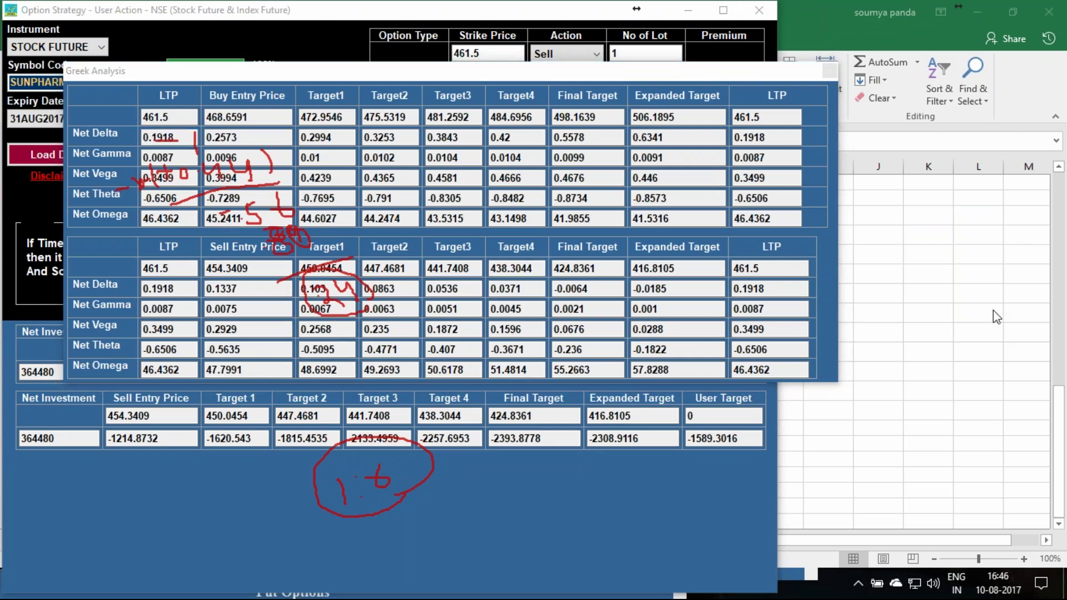
pyautogui.click(976, 306)
pyautogui.click(174, 138)
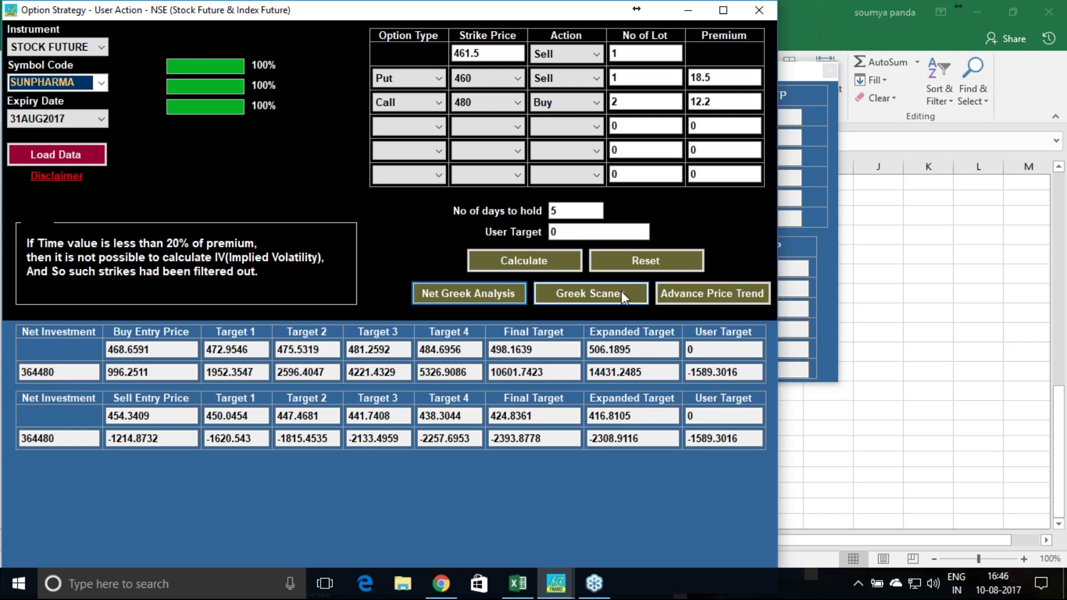
# - Bring up the Advance Price Trend window with the major trend cycle grids
pyautogui.click(726, 296)
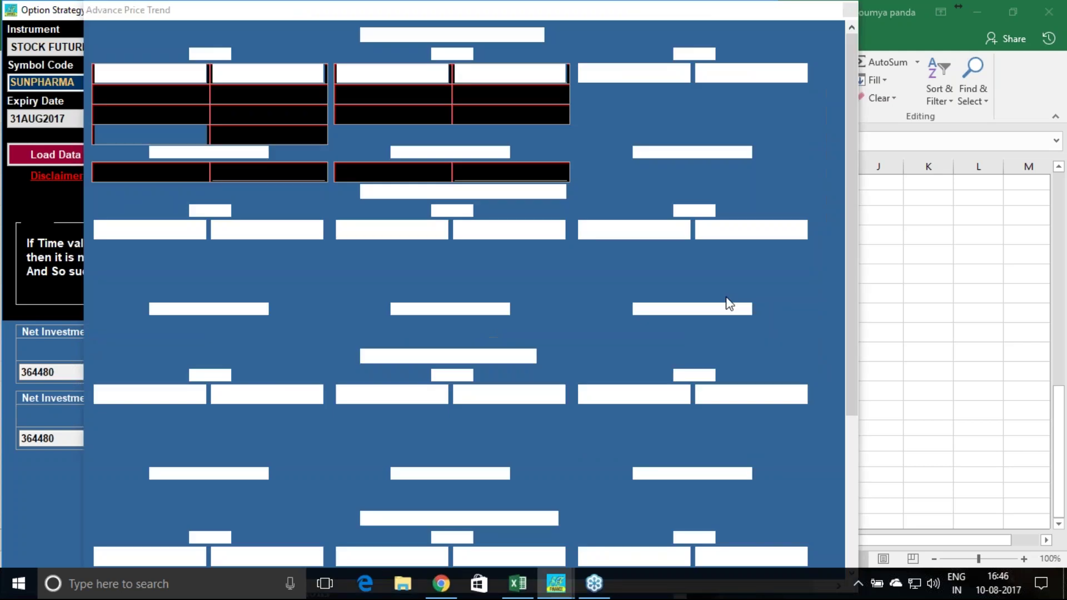
pyautogui.scroll(-3, 516, 453)
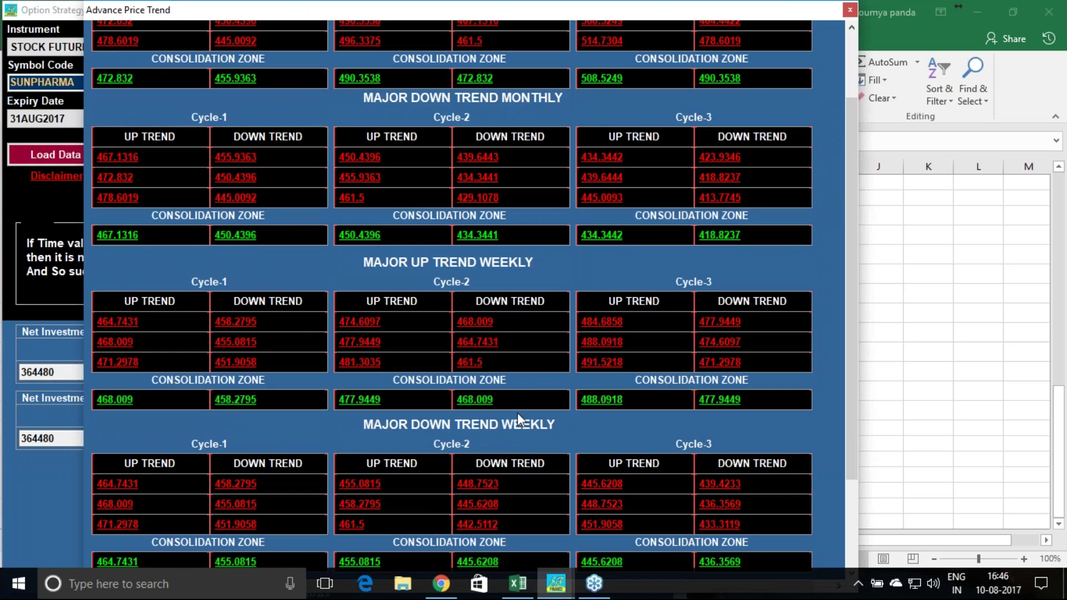
pyautogui.scroll(3, 517, 413)
pyautogui.scroll(-6, 440, 338)
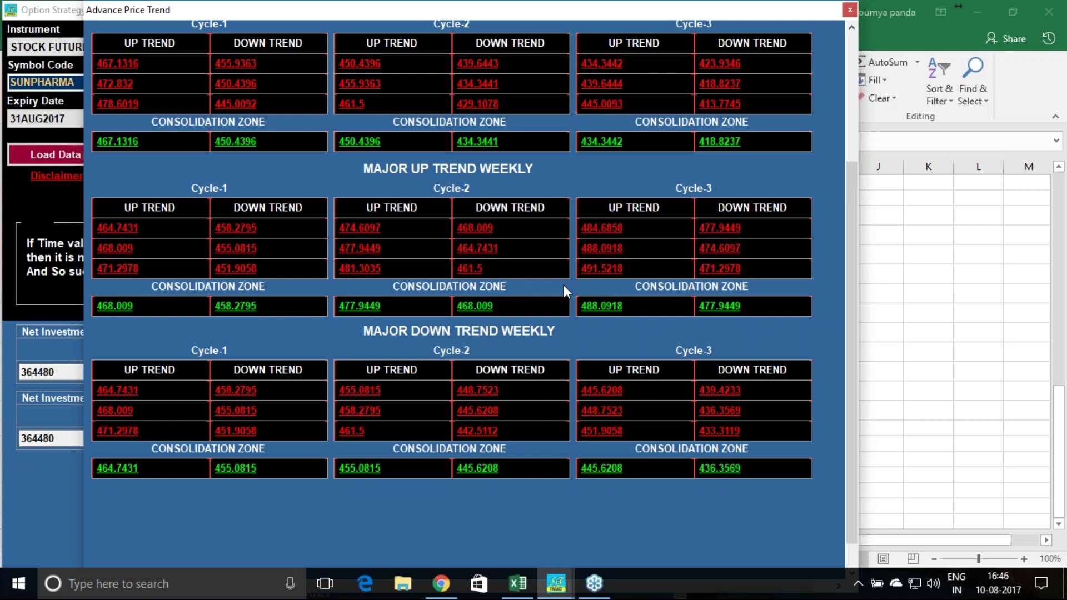
pyautogui.scroll(5, 562, 289)
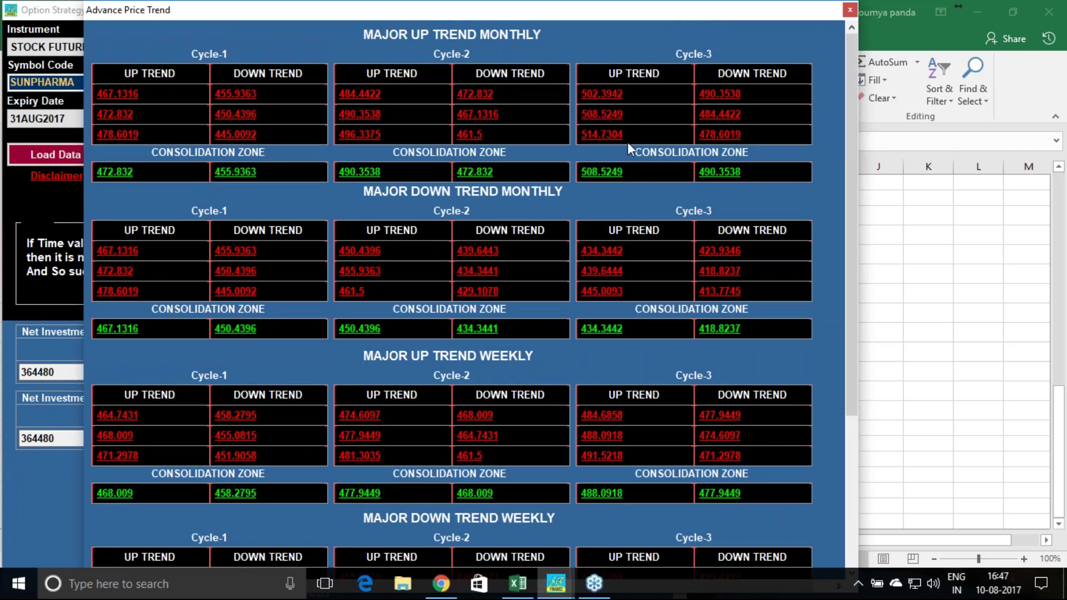
# - Close the price trend window, view Sheet3 in Excel, then switch to the NSE Sun Pharma quote page
pyautogui.click(850, 10)
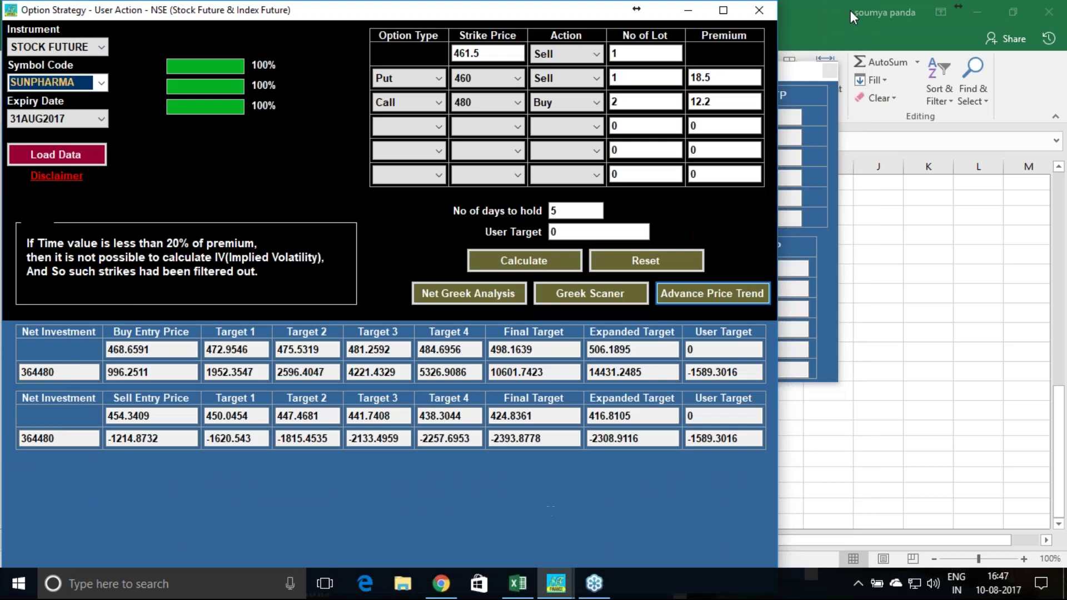
pyautogui.hotkey('alt', 'Tab')
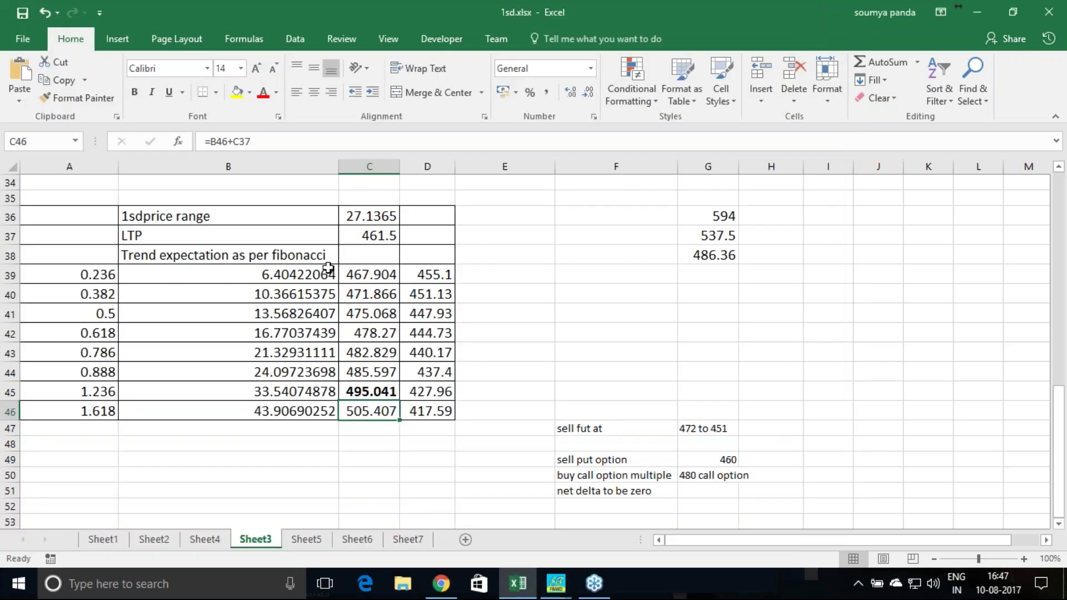
pyautogui.click(1049, 40)
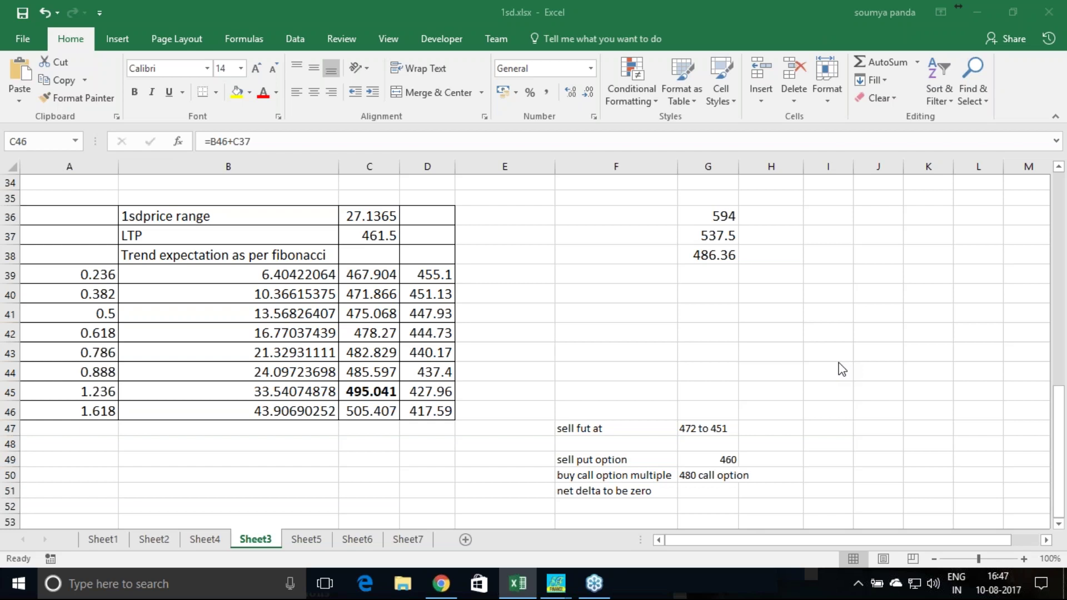
pyautogui.click(440, 584)
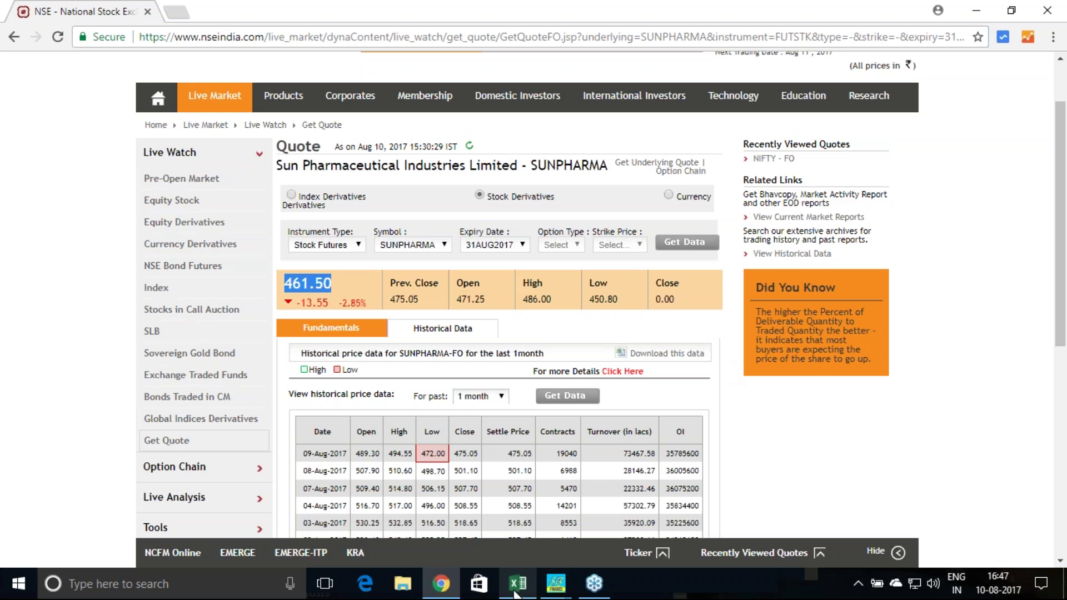
pyautogui.moveTo(518, 584)
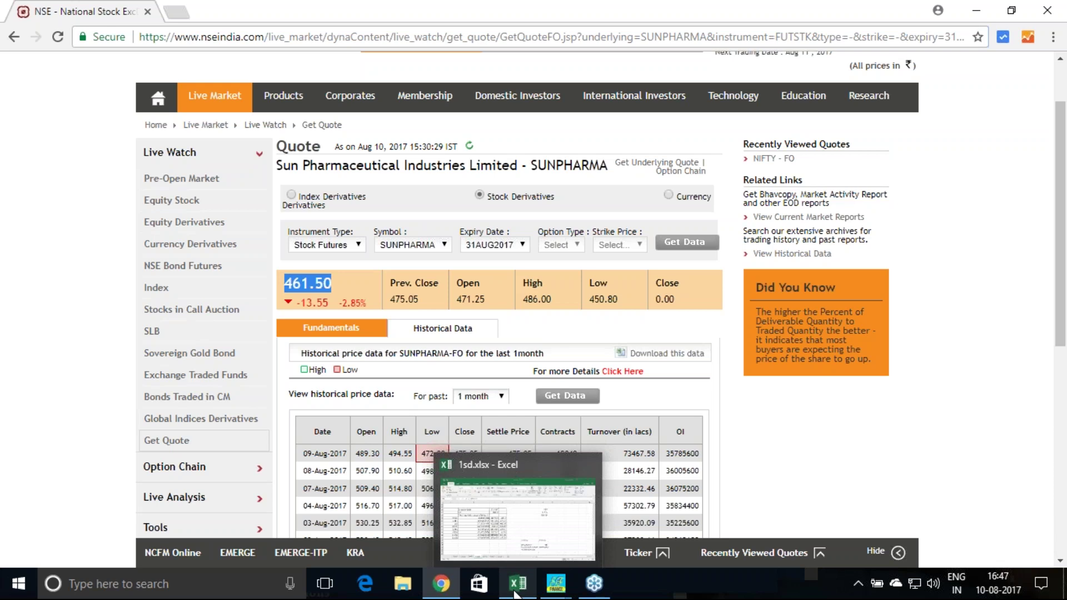
# - Open the Smart Finance website (smartfinancein.com) in a new Chrome tab beside the NSE quote
pyautogui.click(441, 585)
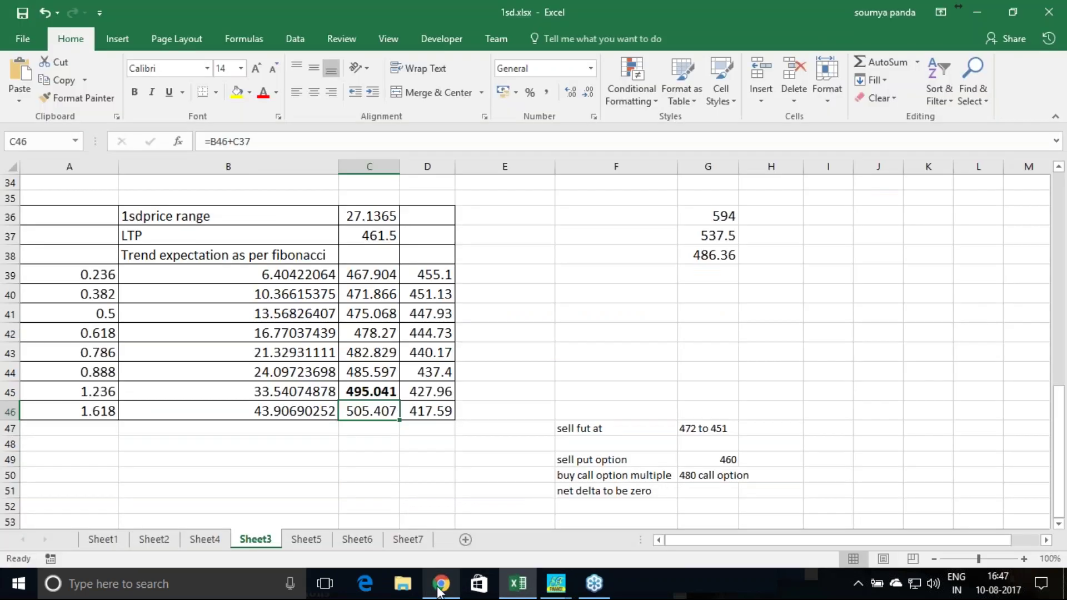
pyautogui.click(439, 586)
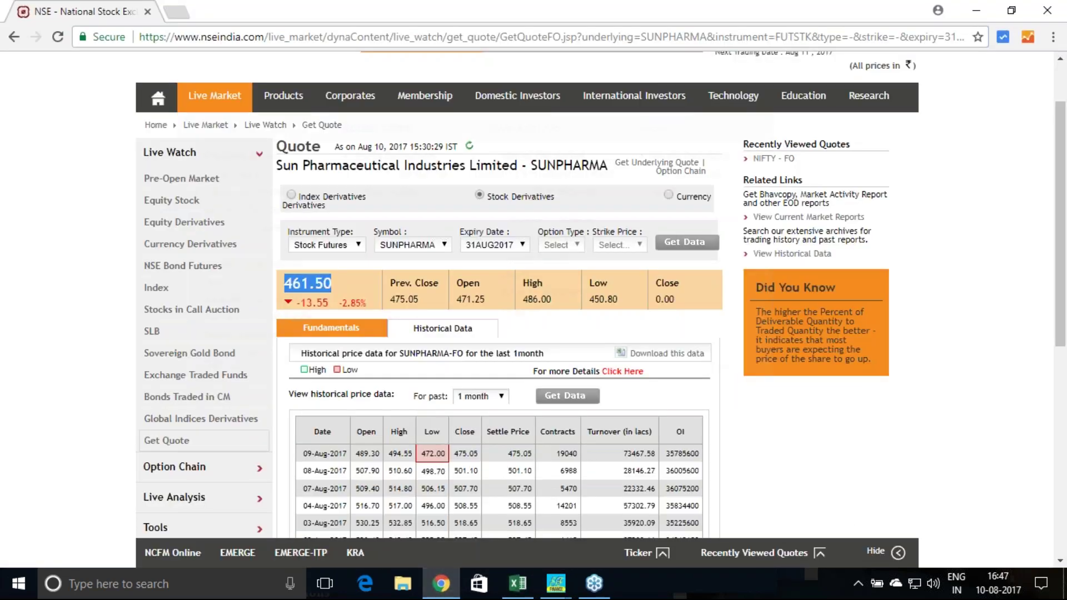
pyautogui.click(174, 10)
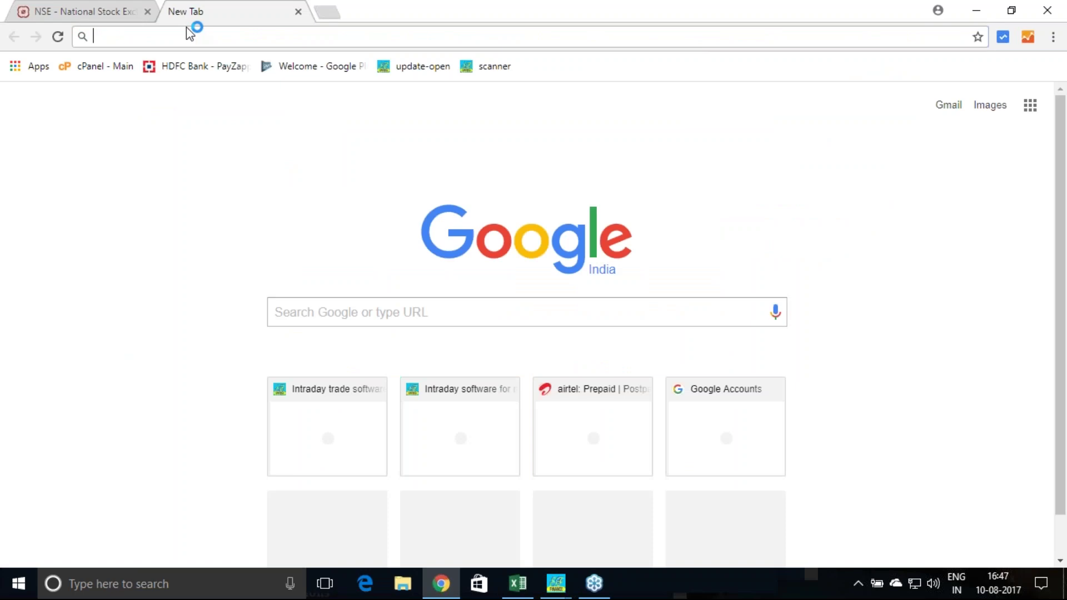
pyautogui.write('www.')
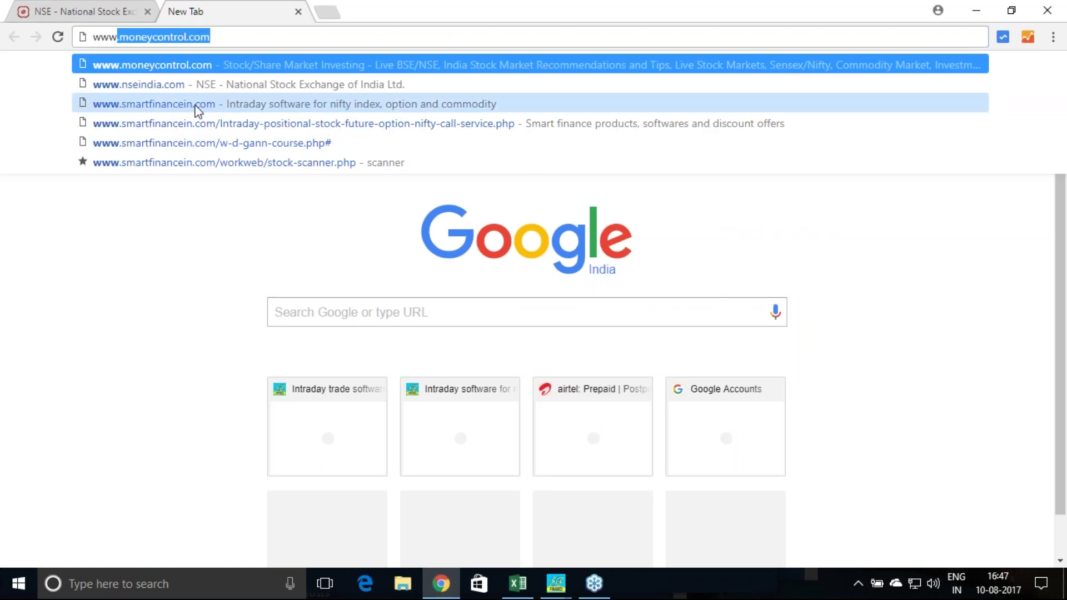
pyautogui.click(195, 104)
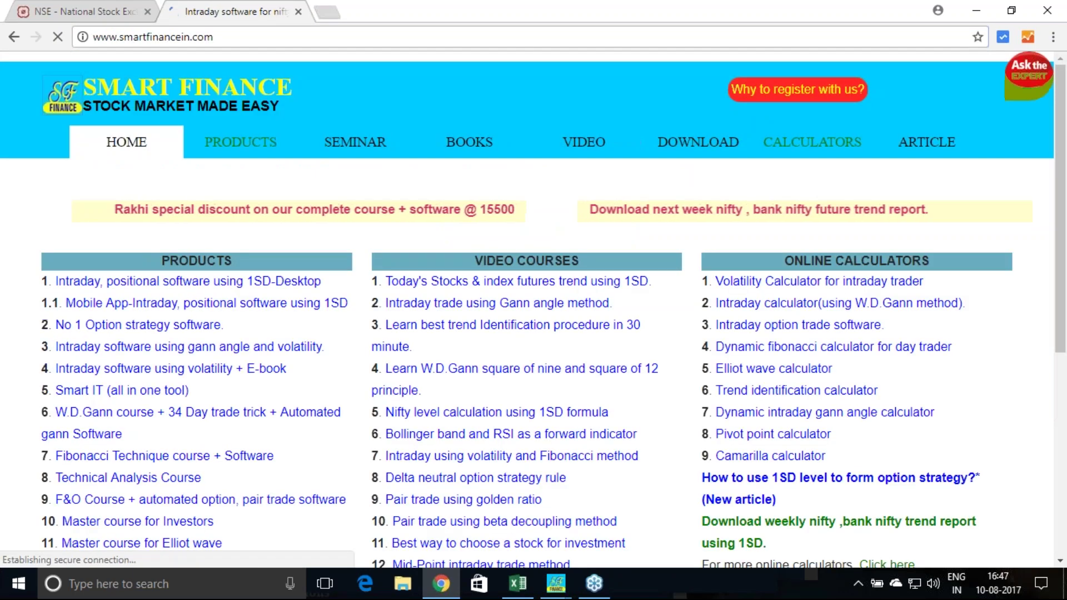
pyautogui.scroll(-1, 488, 274)
pyautogui.scroll(-1, 488, 273)
pyautogui.scroll(2, 488, 274)
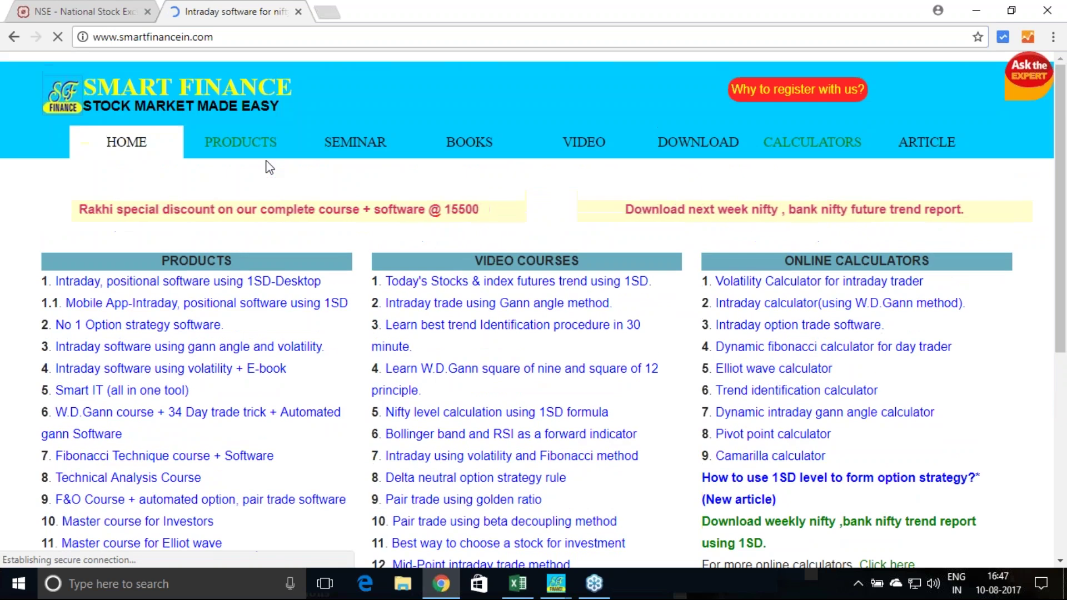
# - Show the products page and annotate the Futures and Options Course price and Option strategy software
pyautogui.click(254, 155)
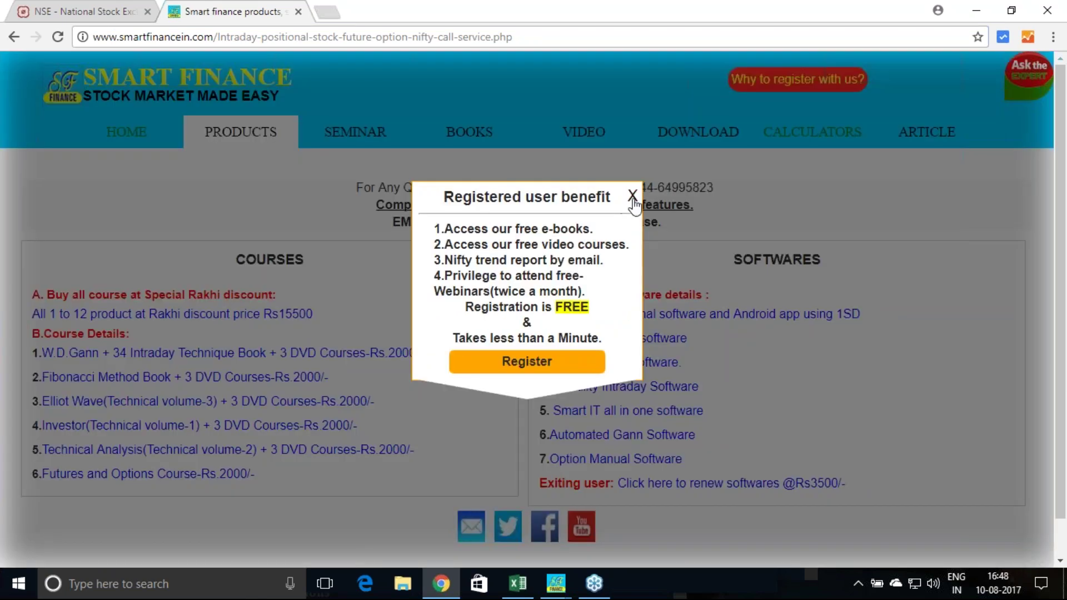
pyautogui.click(633, 200)
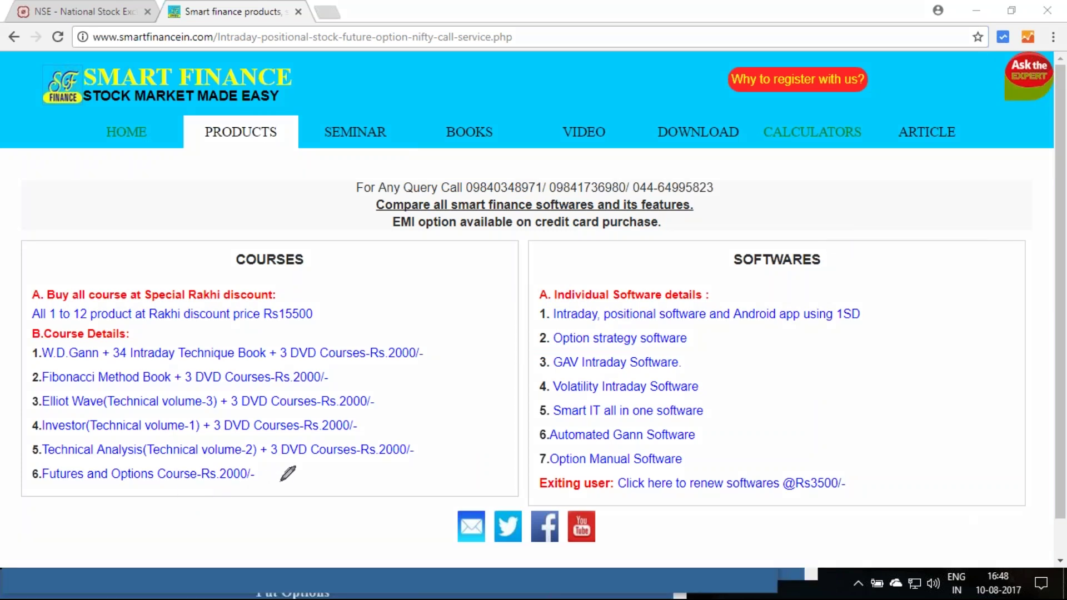
pyautogui.moveTo(286, 474)
pyautogui.mouseDown()
pyautogui.moveTo(315, 450)
pyautogui.moveTo(278, 486)
pyautogui.mouseUp()
pyautogui.moveTo(339, 470)
pyautogui.mouseDown()
pyautogui.moveTo(339, 483)
pyautogui.moveTo(366, 472)
pyautogui.mouseUp()
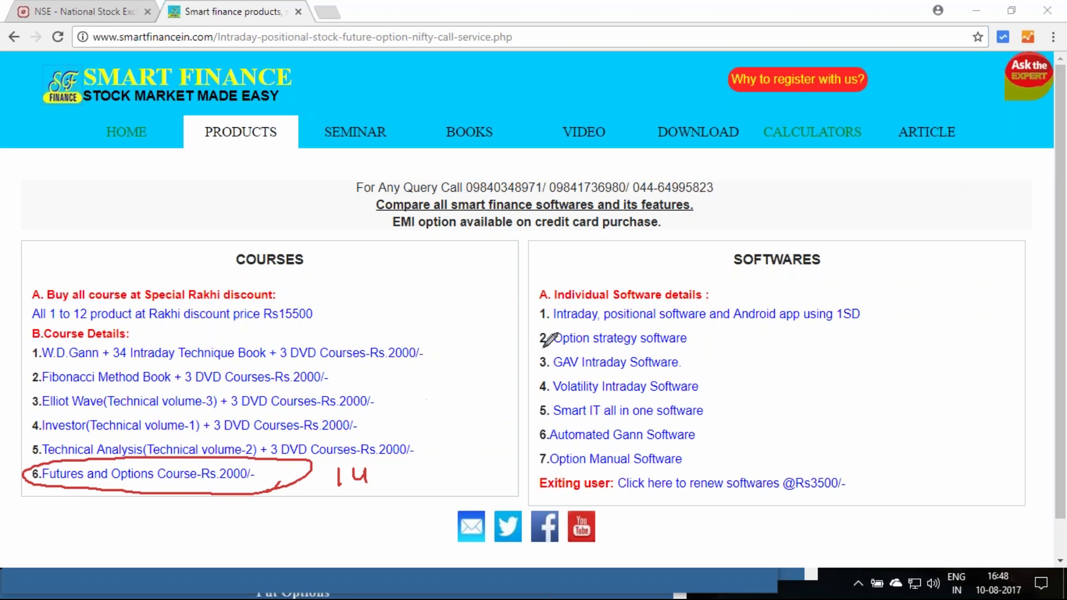
pyautogui.moveTo(547, 350)
pyautogui.mouseDown()
pyautogui.moveTo(533, 350)
pyautogui.moveTo(548, 349)
pyautogui.mouseUp()
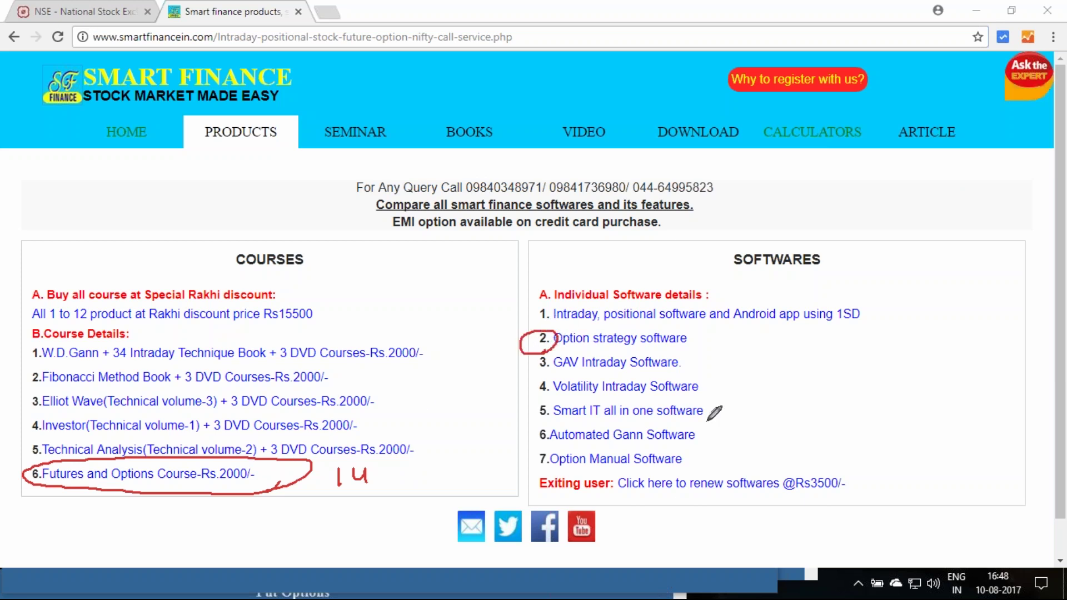
pyautogui.moveTo(745, 332)
pyautogui.mouseDown()
pyautogui.moveTo(788, 334)
pyautogui.moveTo(745, 358)
pyautogui.moveTo(762, 363)
pyautogui.moveTo(787, 360)
pyautogui.moveTo(803, 337)
pyautogui.moveTo(803, 365)
pyautogui.mouseUp()
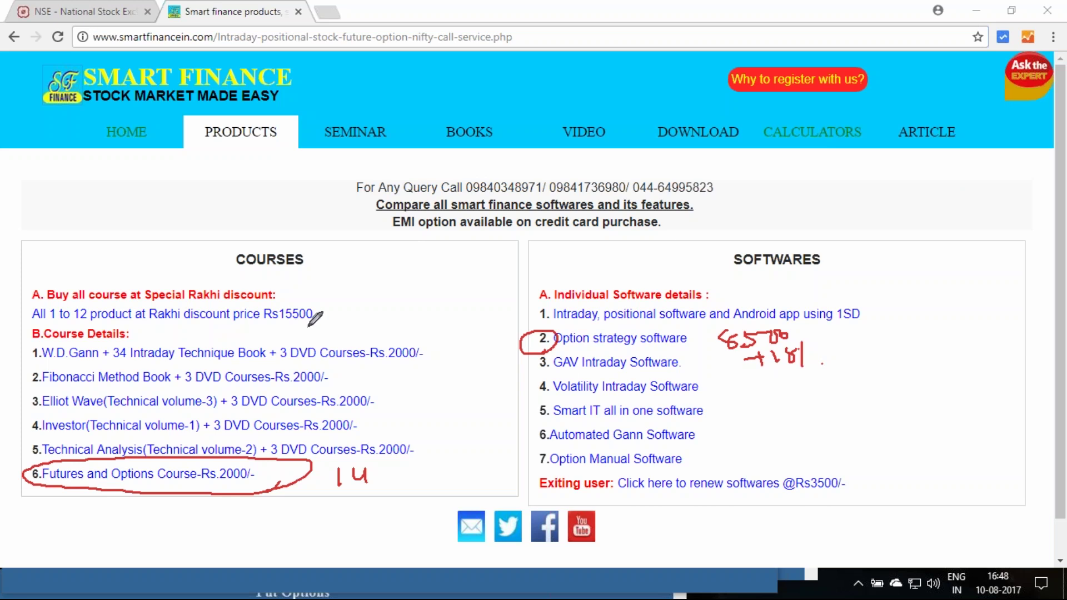
# - Circle the Rs15500 discount price and mark the full course and software lists
pyautogui.moveTo(317, 316); pyautogui.dragTo(321, 330)
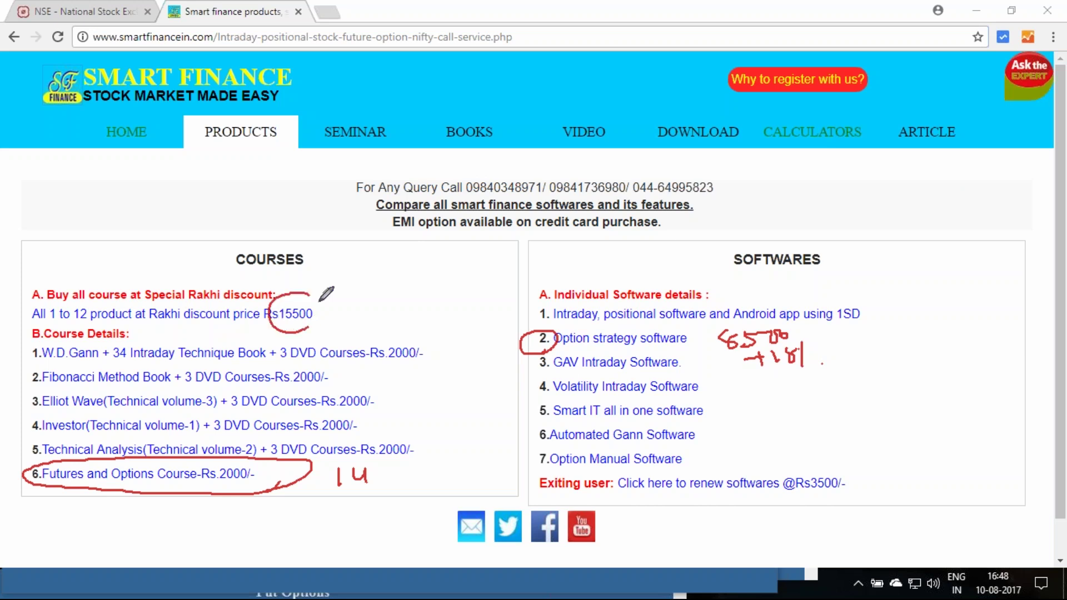
pyautogui.moveTo(37, 336); pyautogui.dragTo(27, 475)
pyautogui.moveTo(527, 313)
pyautogui.mouseDown()
pyautogui.moveTo(534, 434)
pyautogui.moveTo(546, 460)
pyautogui.mouseUp()
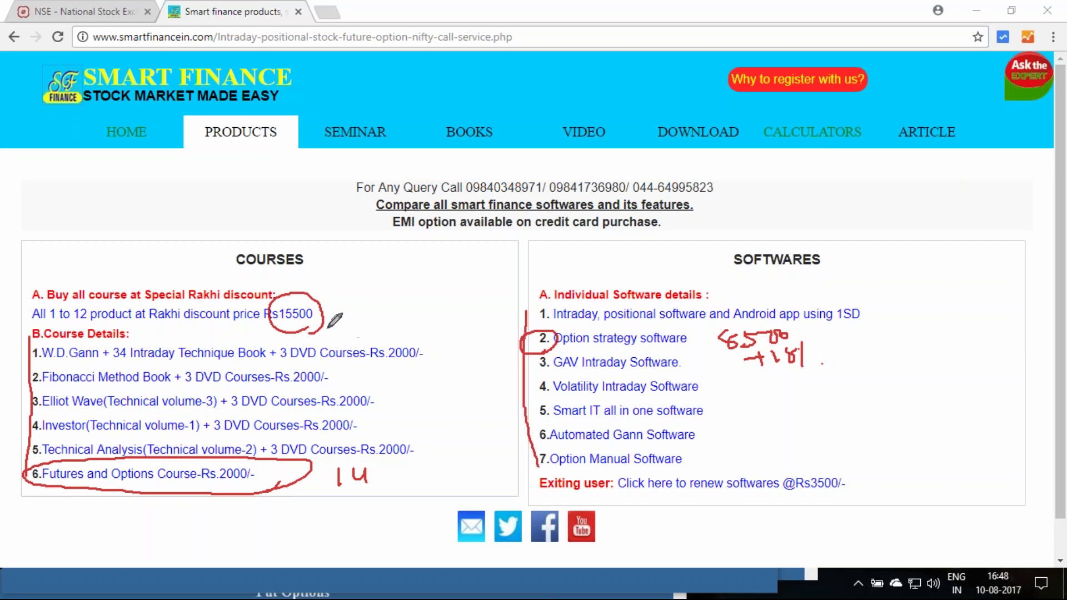
pyautogui.moveTo(331, 312); pyautogui.dragTo(359, 309)
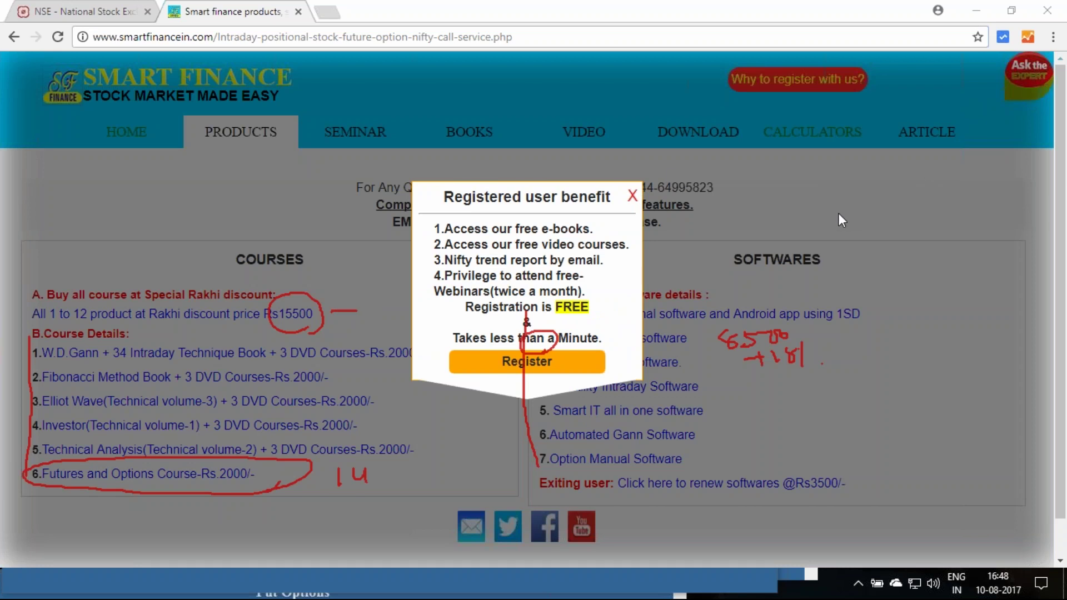
# - Dismiss the popup and highlight the contact phone numbers near the page header
pyautogui.click(866, 228)
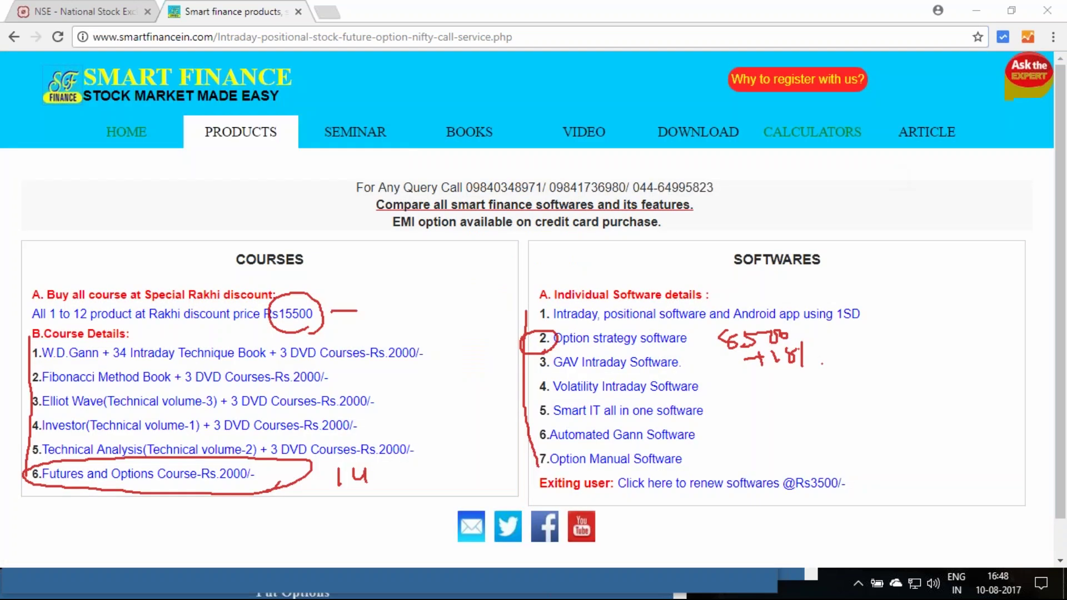
pyautogui.moveTo(463, 187); pyautogui.dragTo(715, 190)
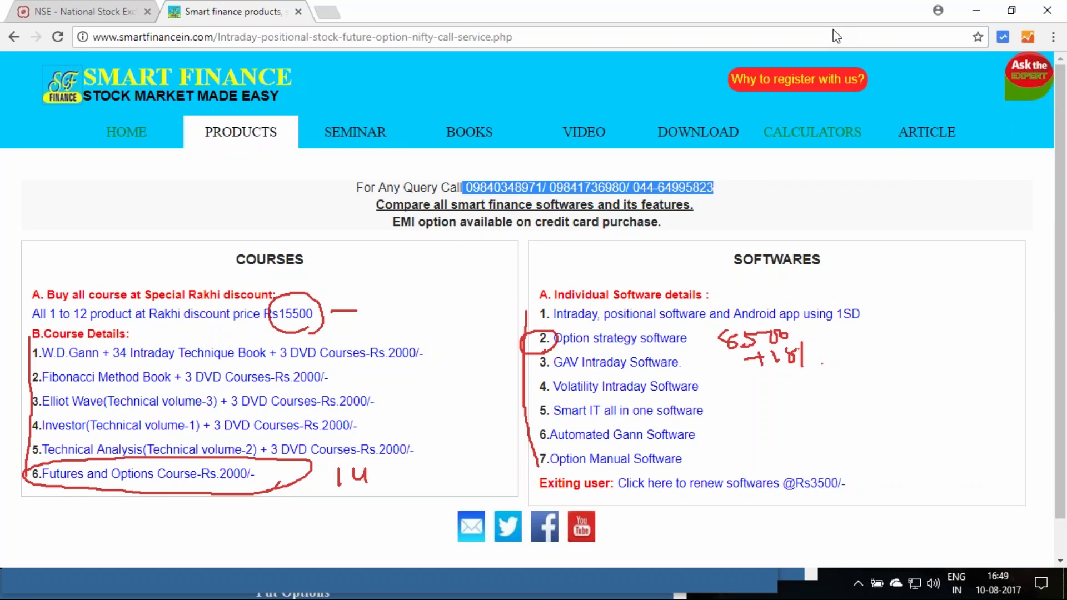
pyautogui.hotkey('ctrl', '2')
pyautogui.hotkey('ctrl', '1')
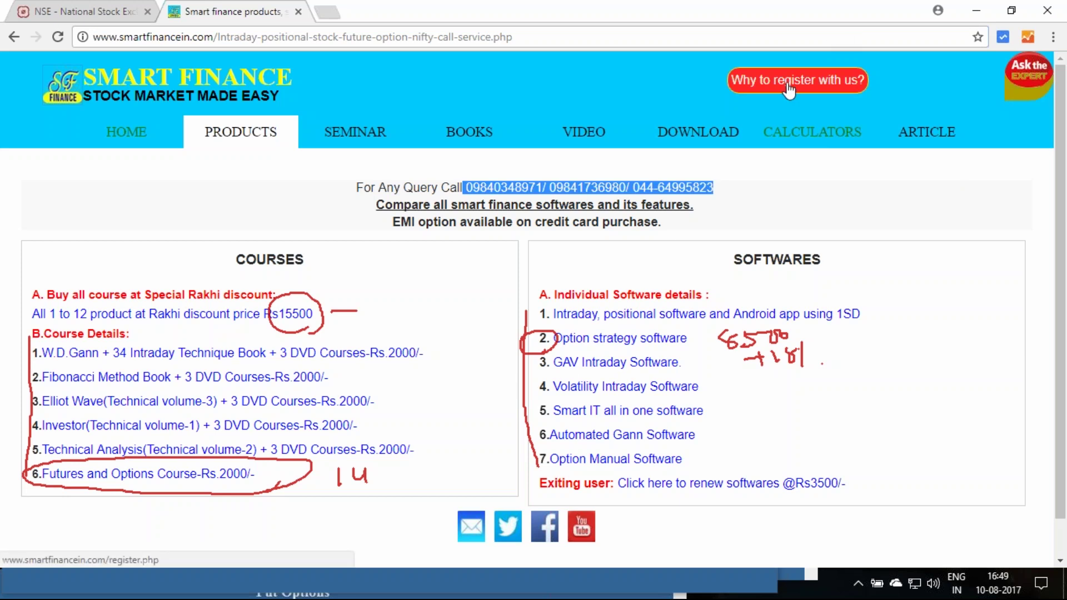
pyautogui.scroll(-1, 699, 345)
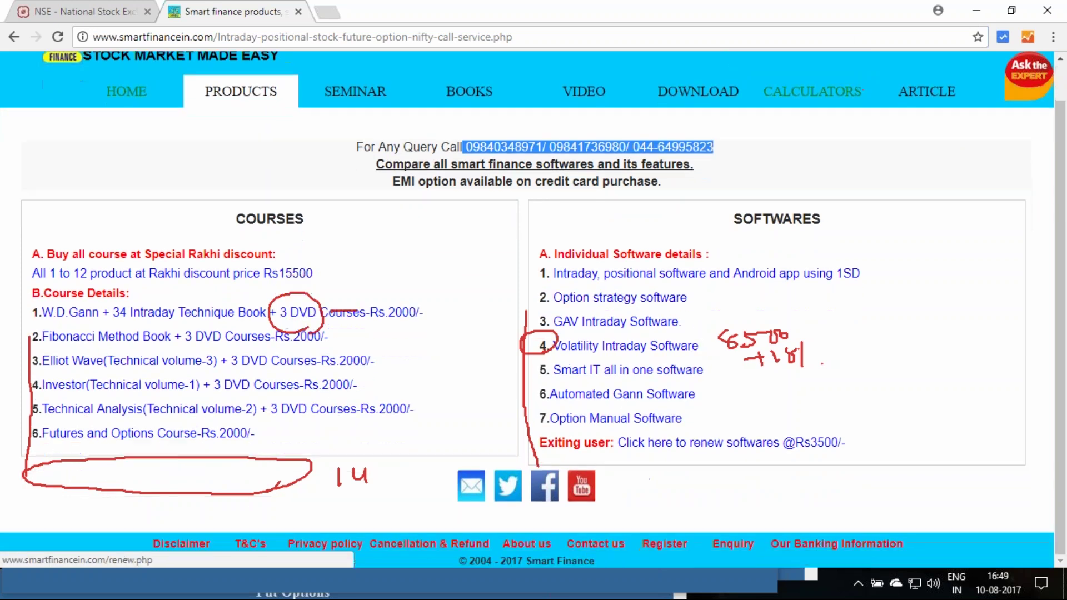
# - Open the Smart Finance YouTube channel's videos page from the footer and clear the red annotations
pyautogui.click(581, 491)
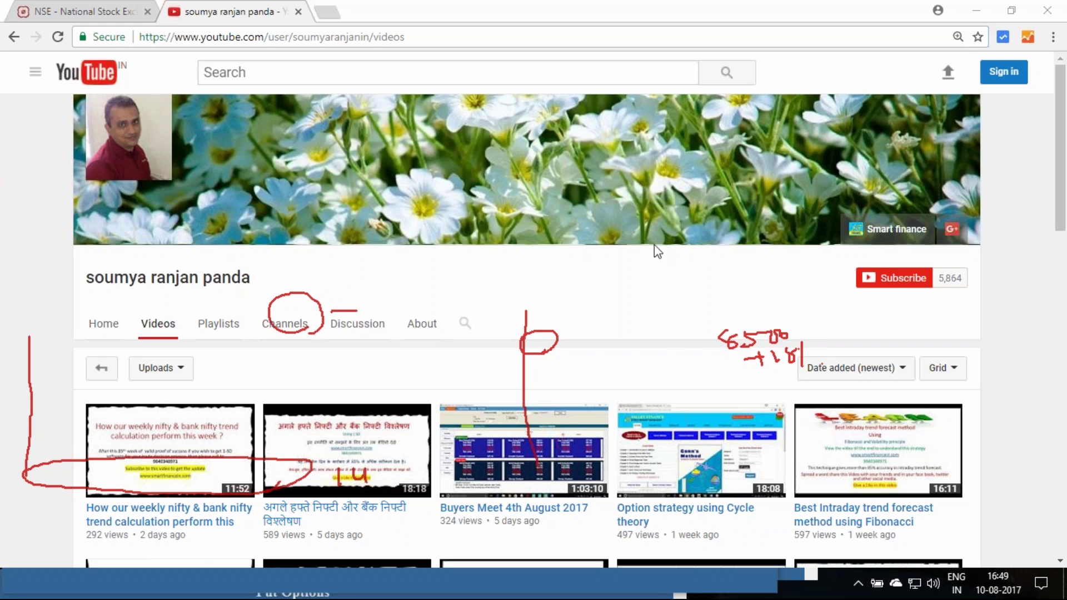
pyautogui.click(659, 289)
pyautogui.click(446, 591)
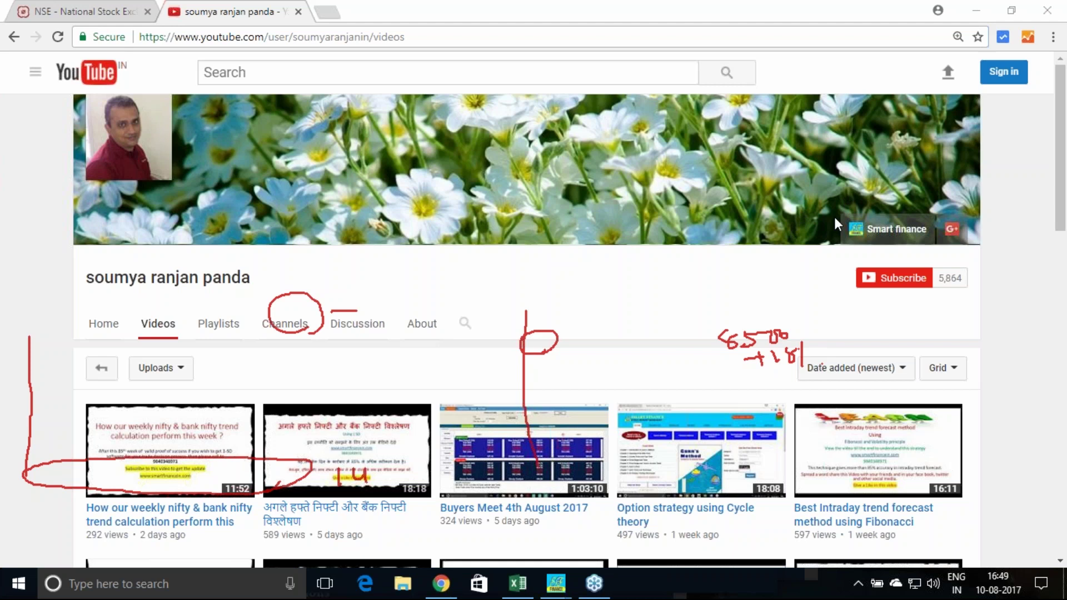
pyautogui.press('Escape')
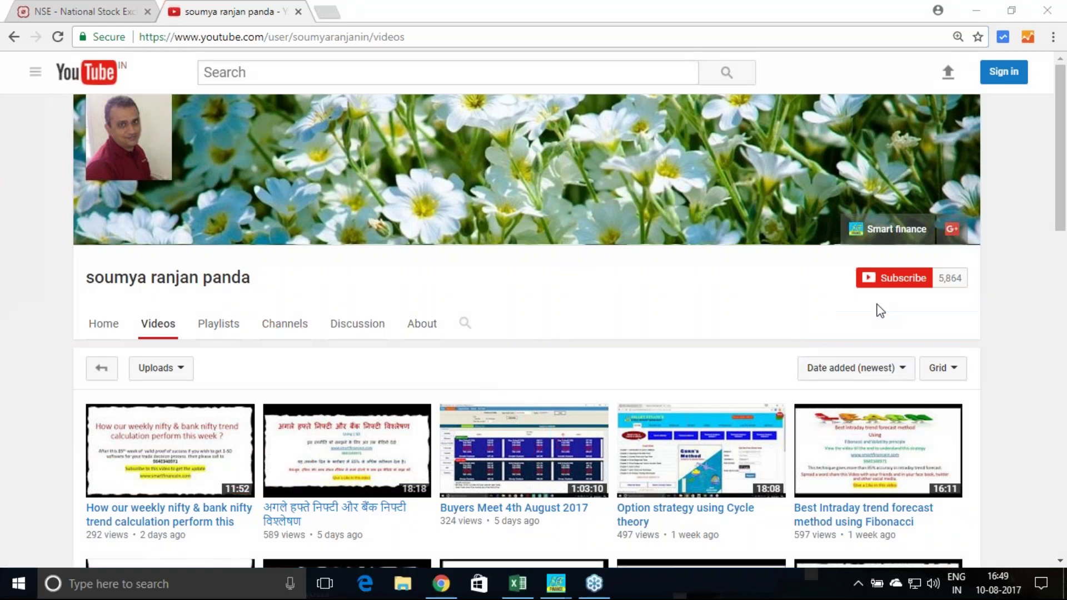